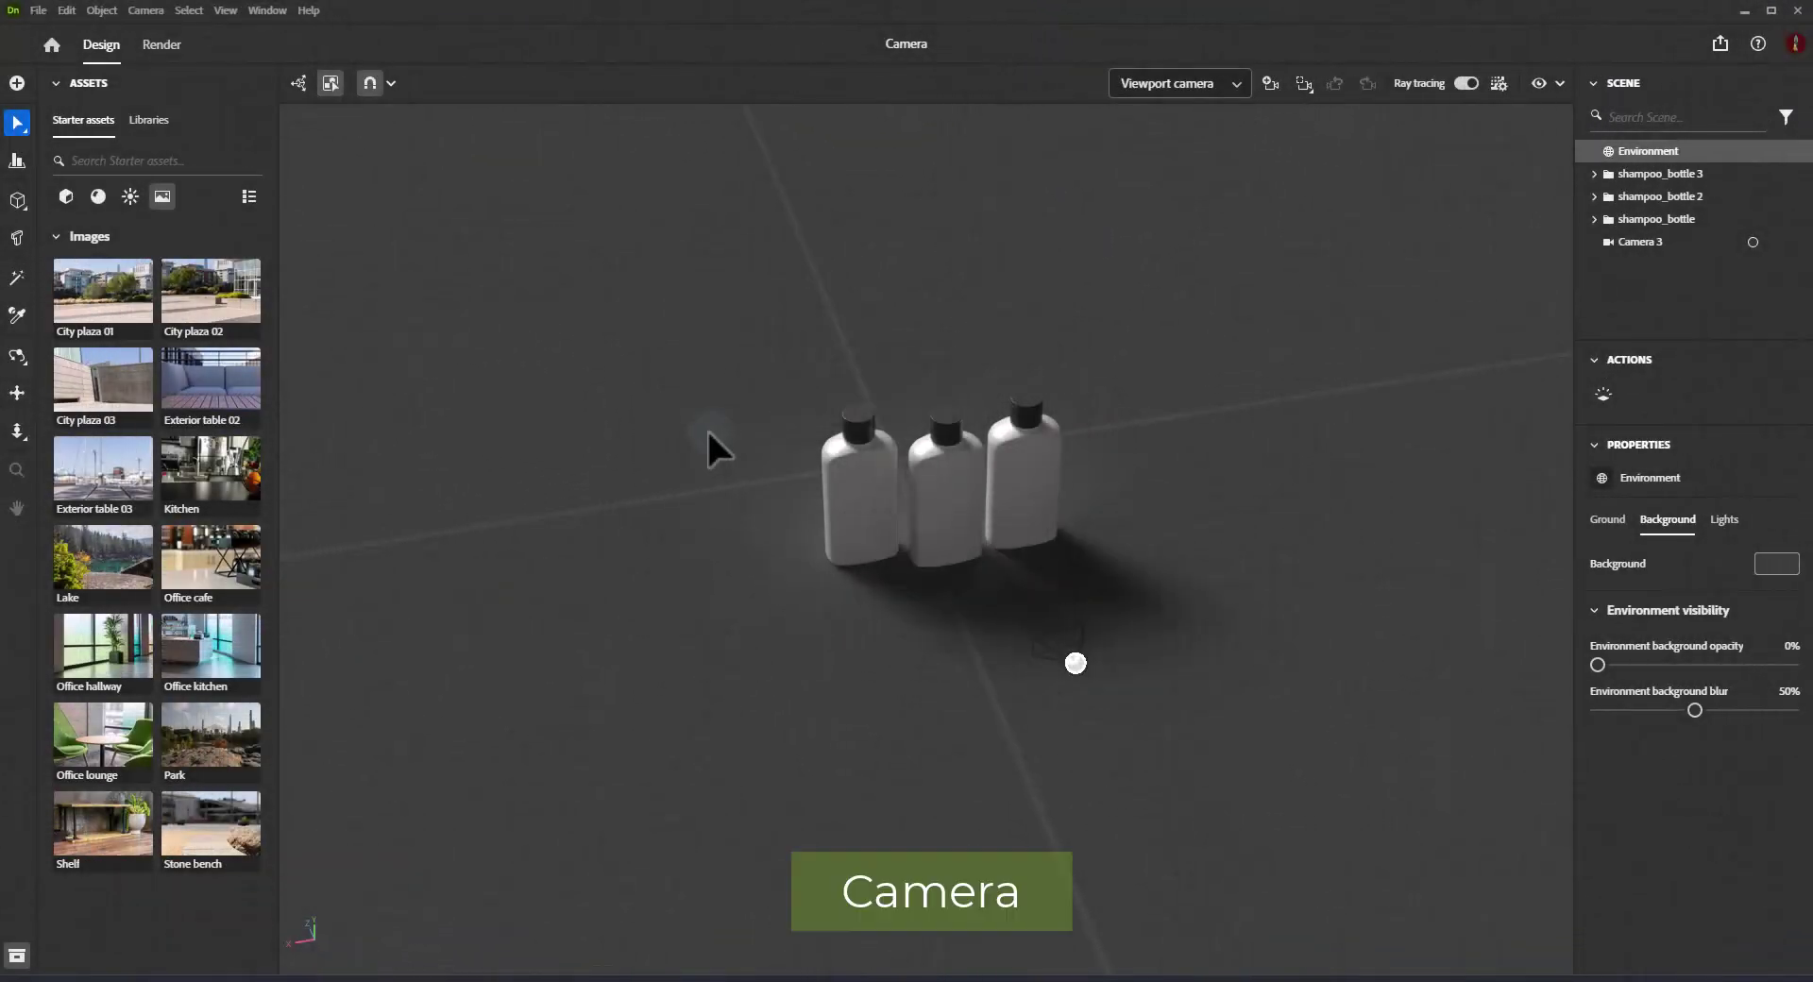
Select Camera 3 and slide it a short distance along its blue axis.
left_click(1757, 248)
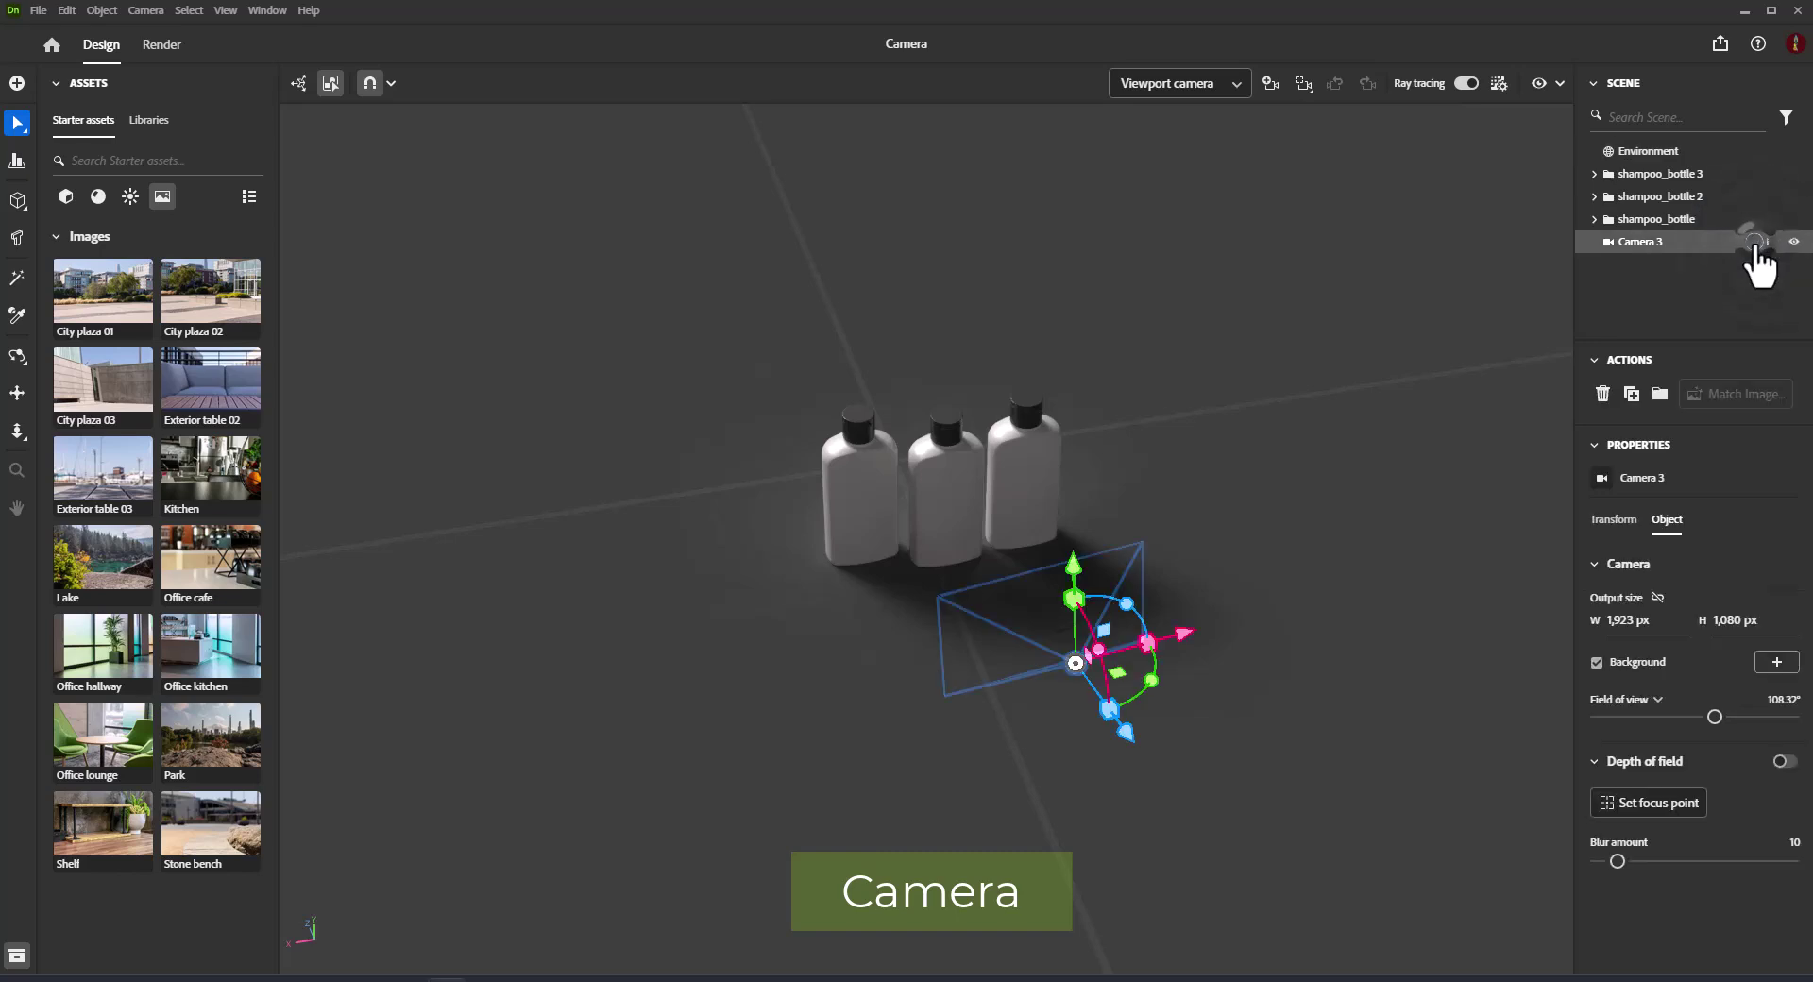
left_click(1124, 740)
left_click(1072, 672)
mouse_move(1125, 731)
left_mouse_down()
mouse_move(1086, 682)
mouse_move(1112, 714)
mouse_move(1141, 659)
mouse_move(1097, 696)
mouse_move(996, 723)
mouse_move(1162, 696)
left_mouse_up()
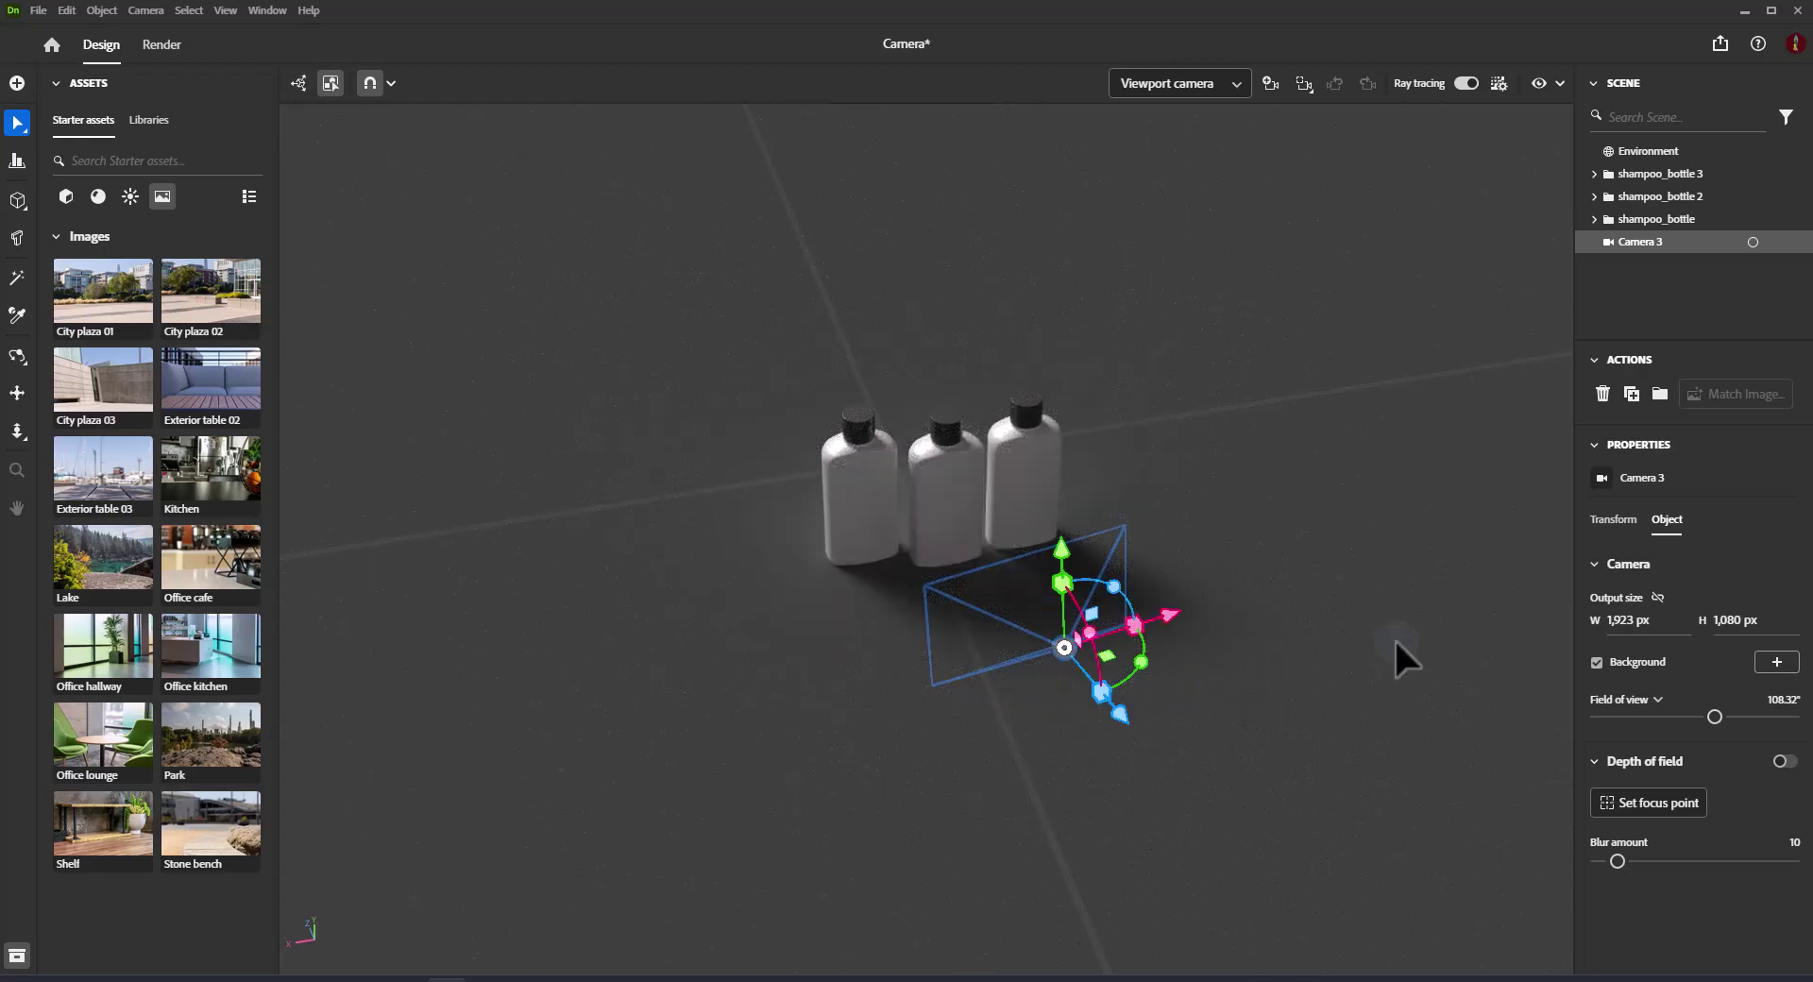
Look through Camera 3 briefly, then return to the free viewport view.
left_click(1754, 242)
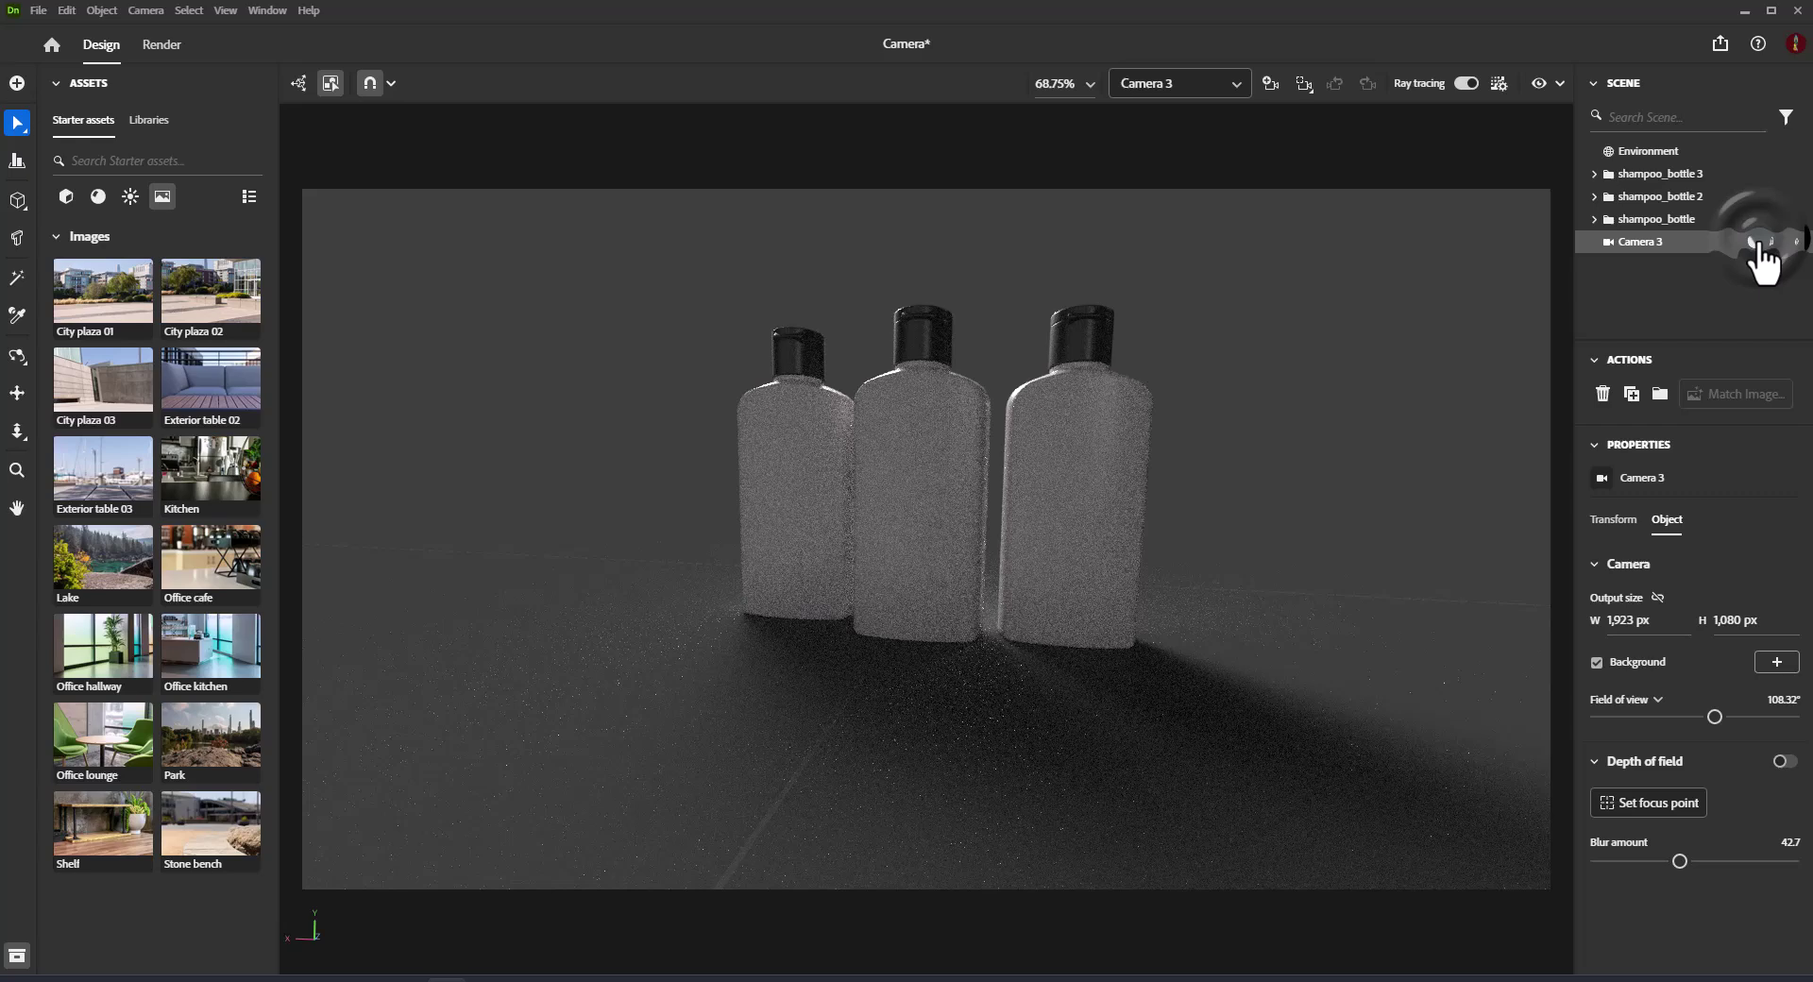
left_click(1755, 242)
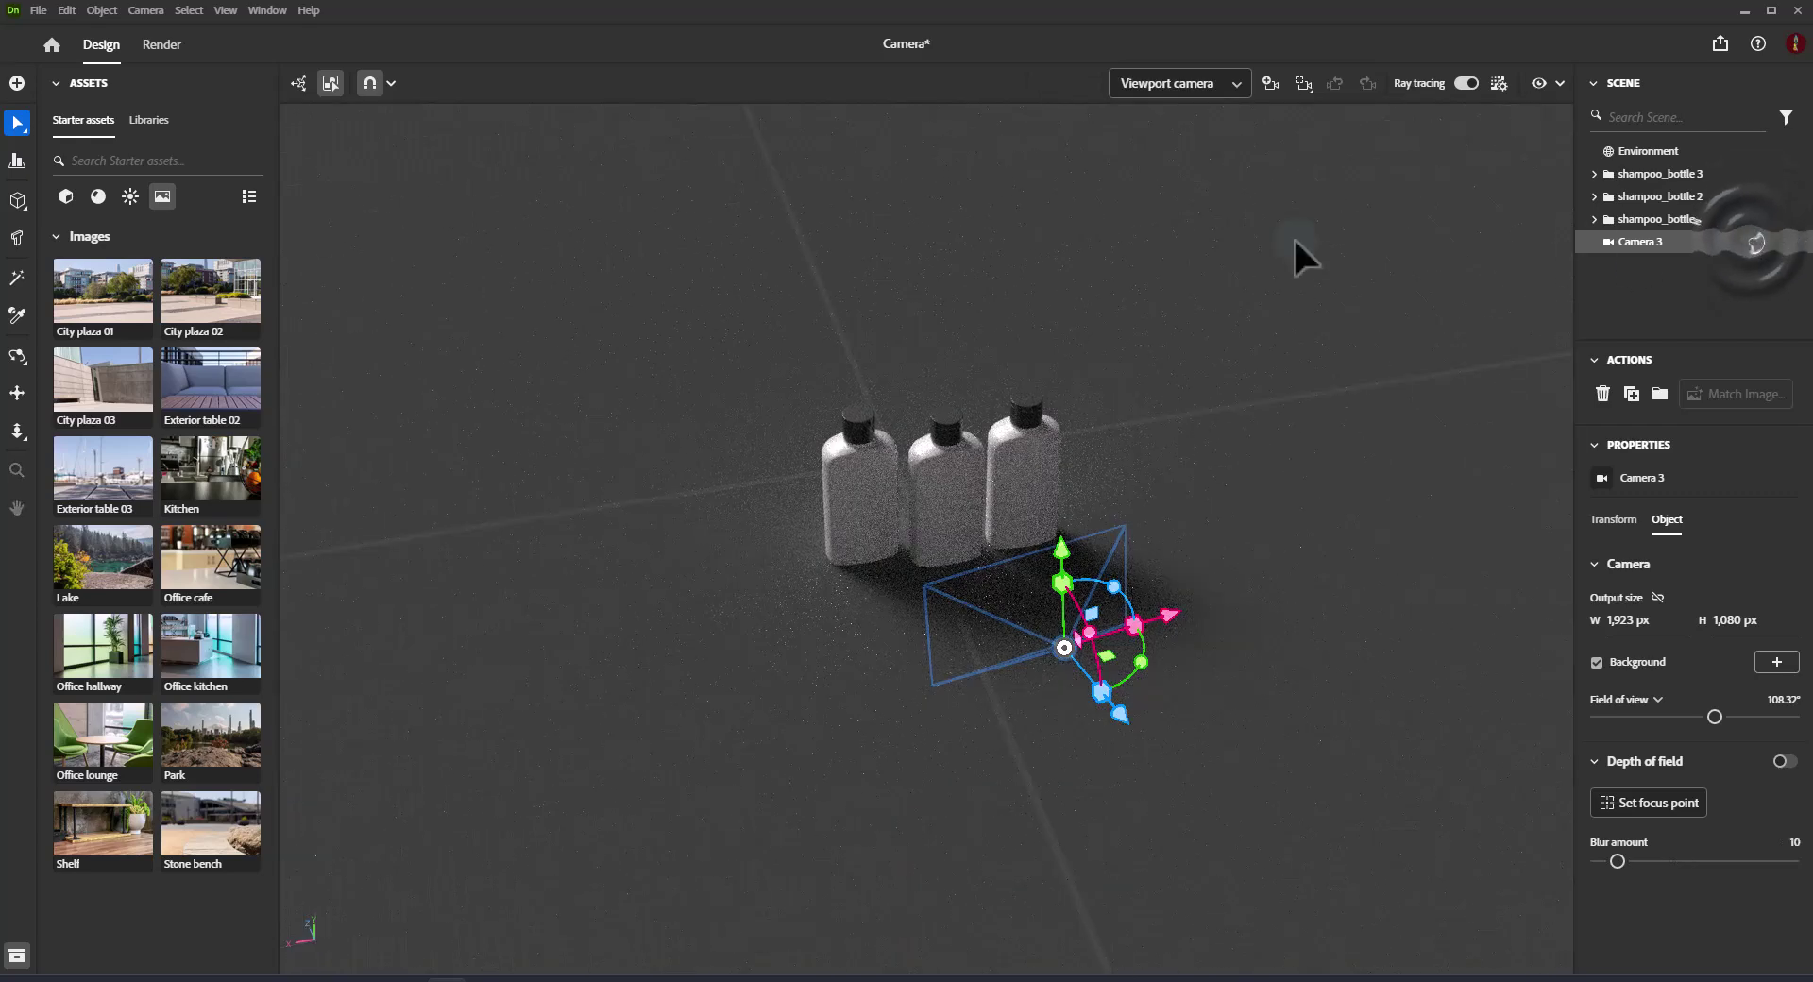
left_click(147, 10)
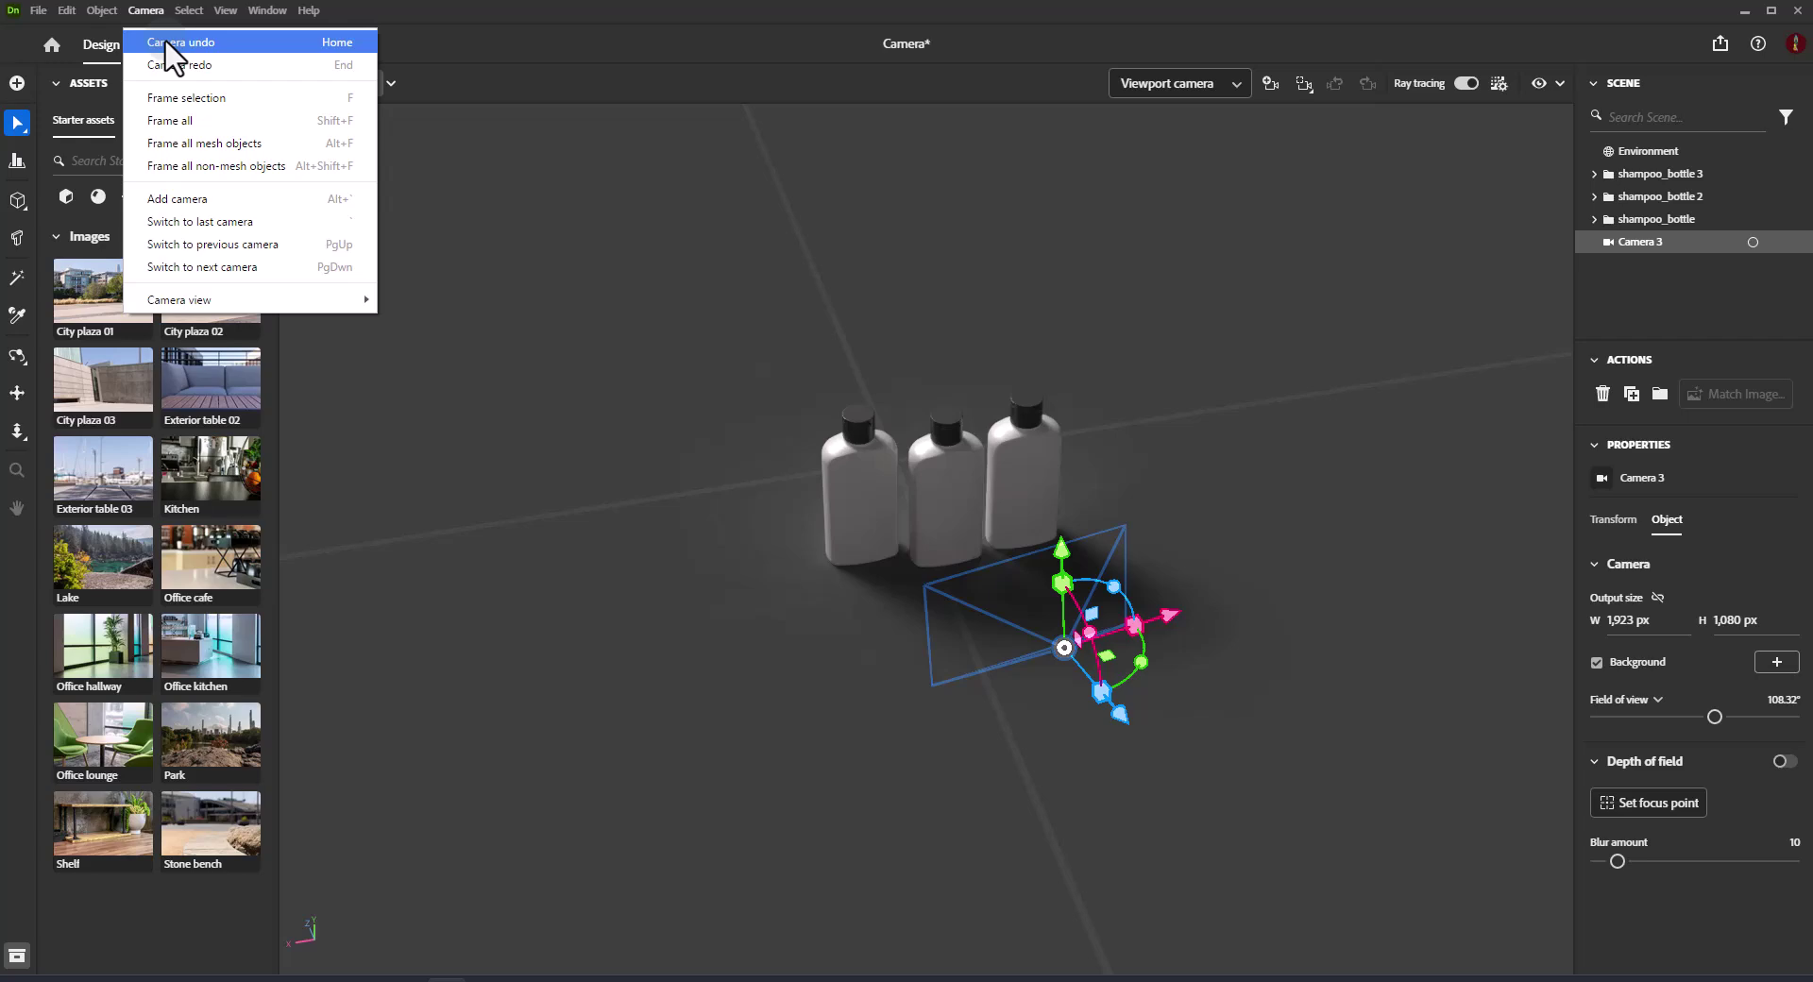
key("Home")
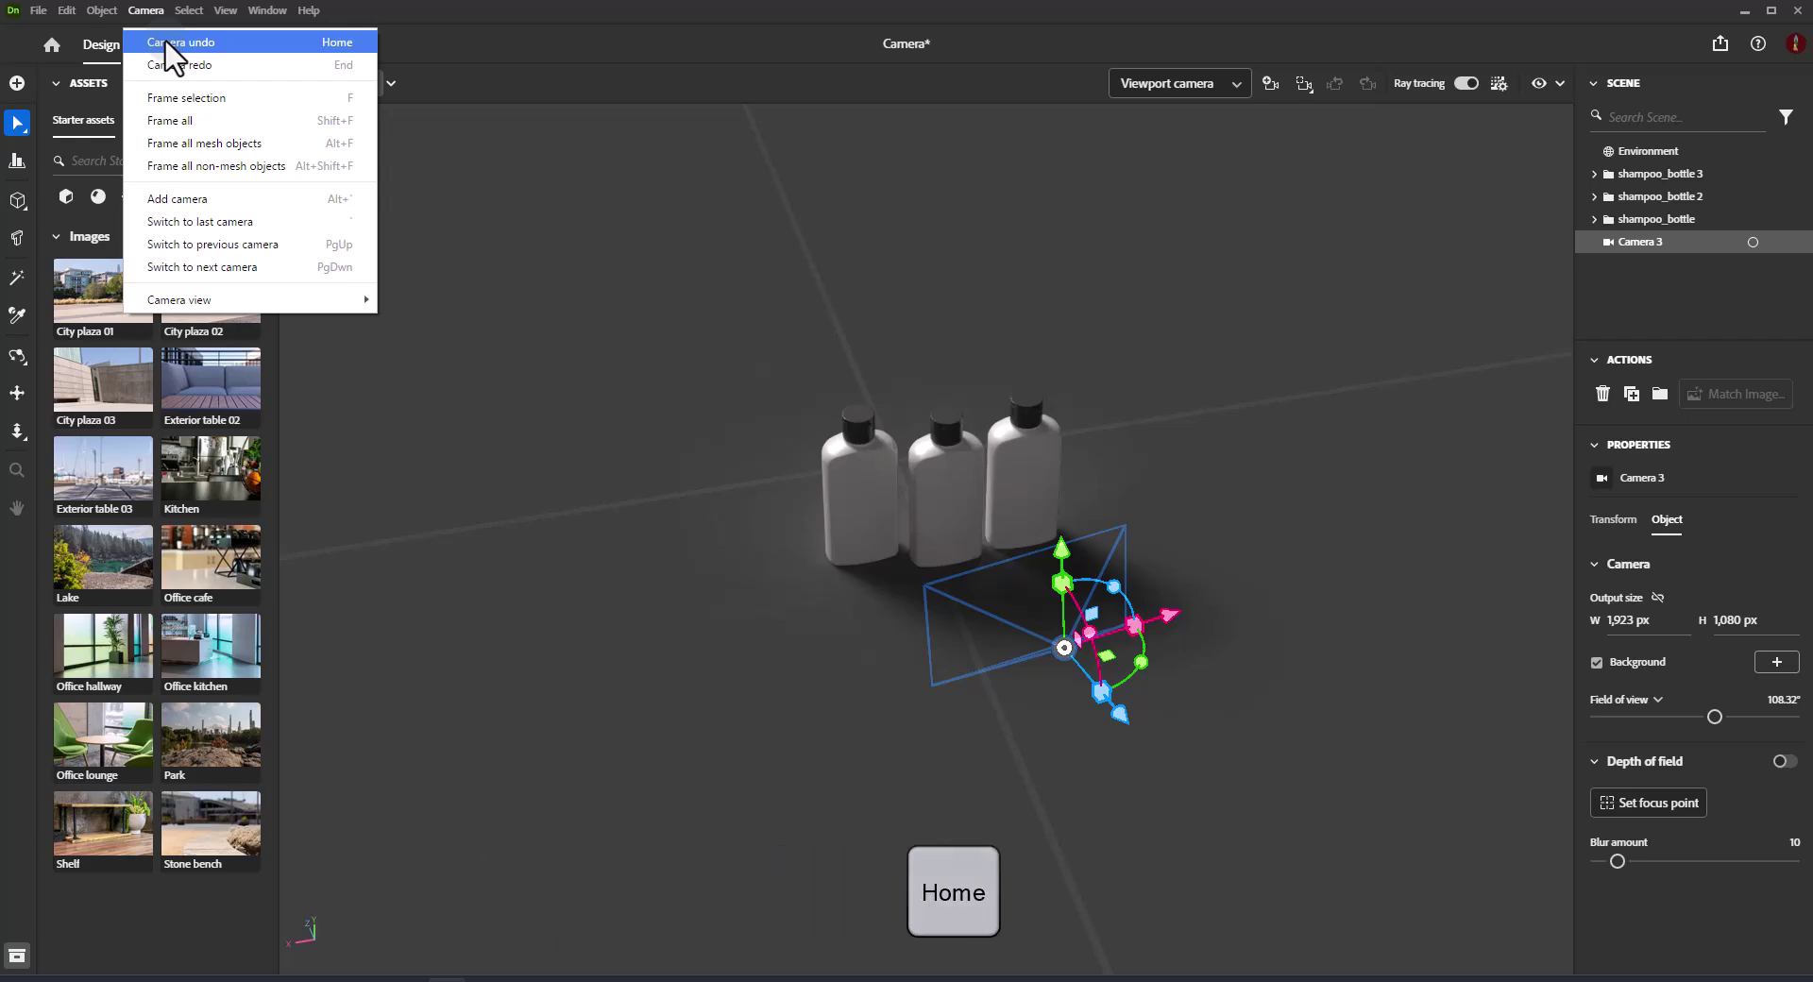
left_click(166, 43)
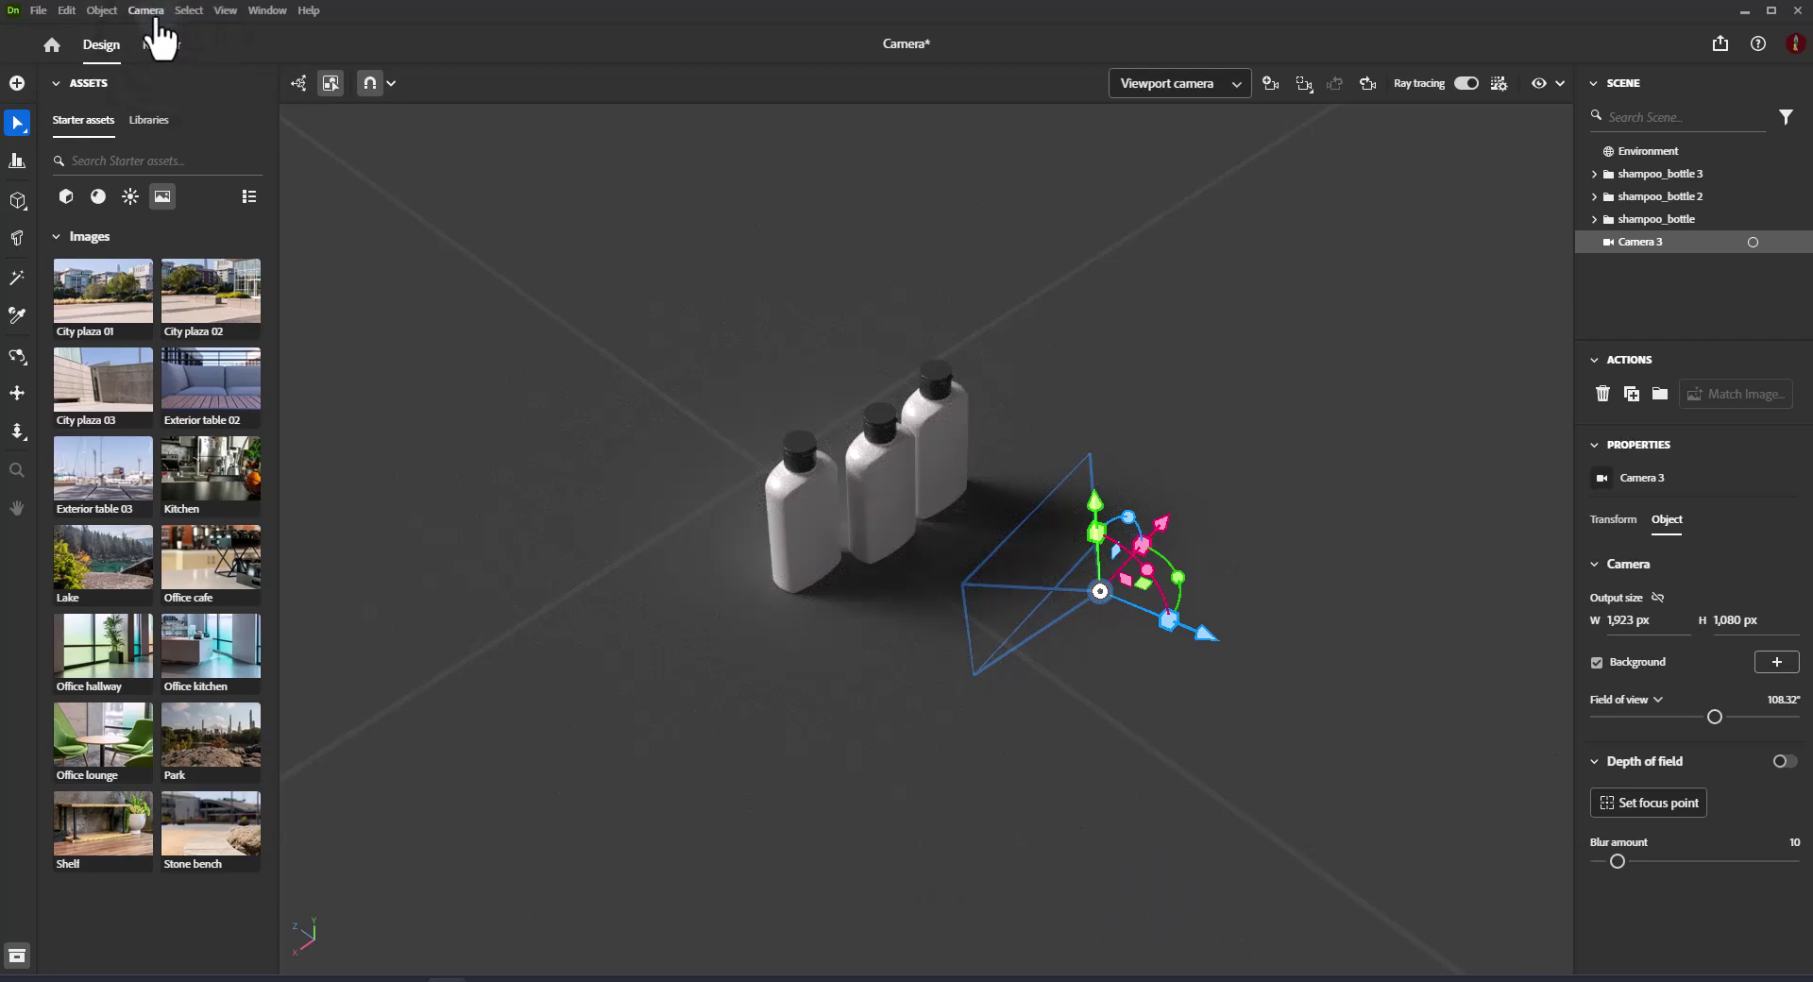
left_click(147, 10)
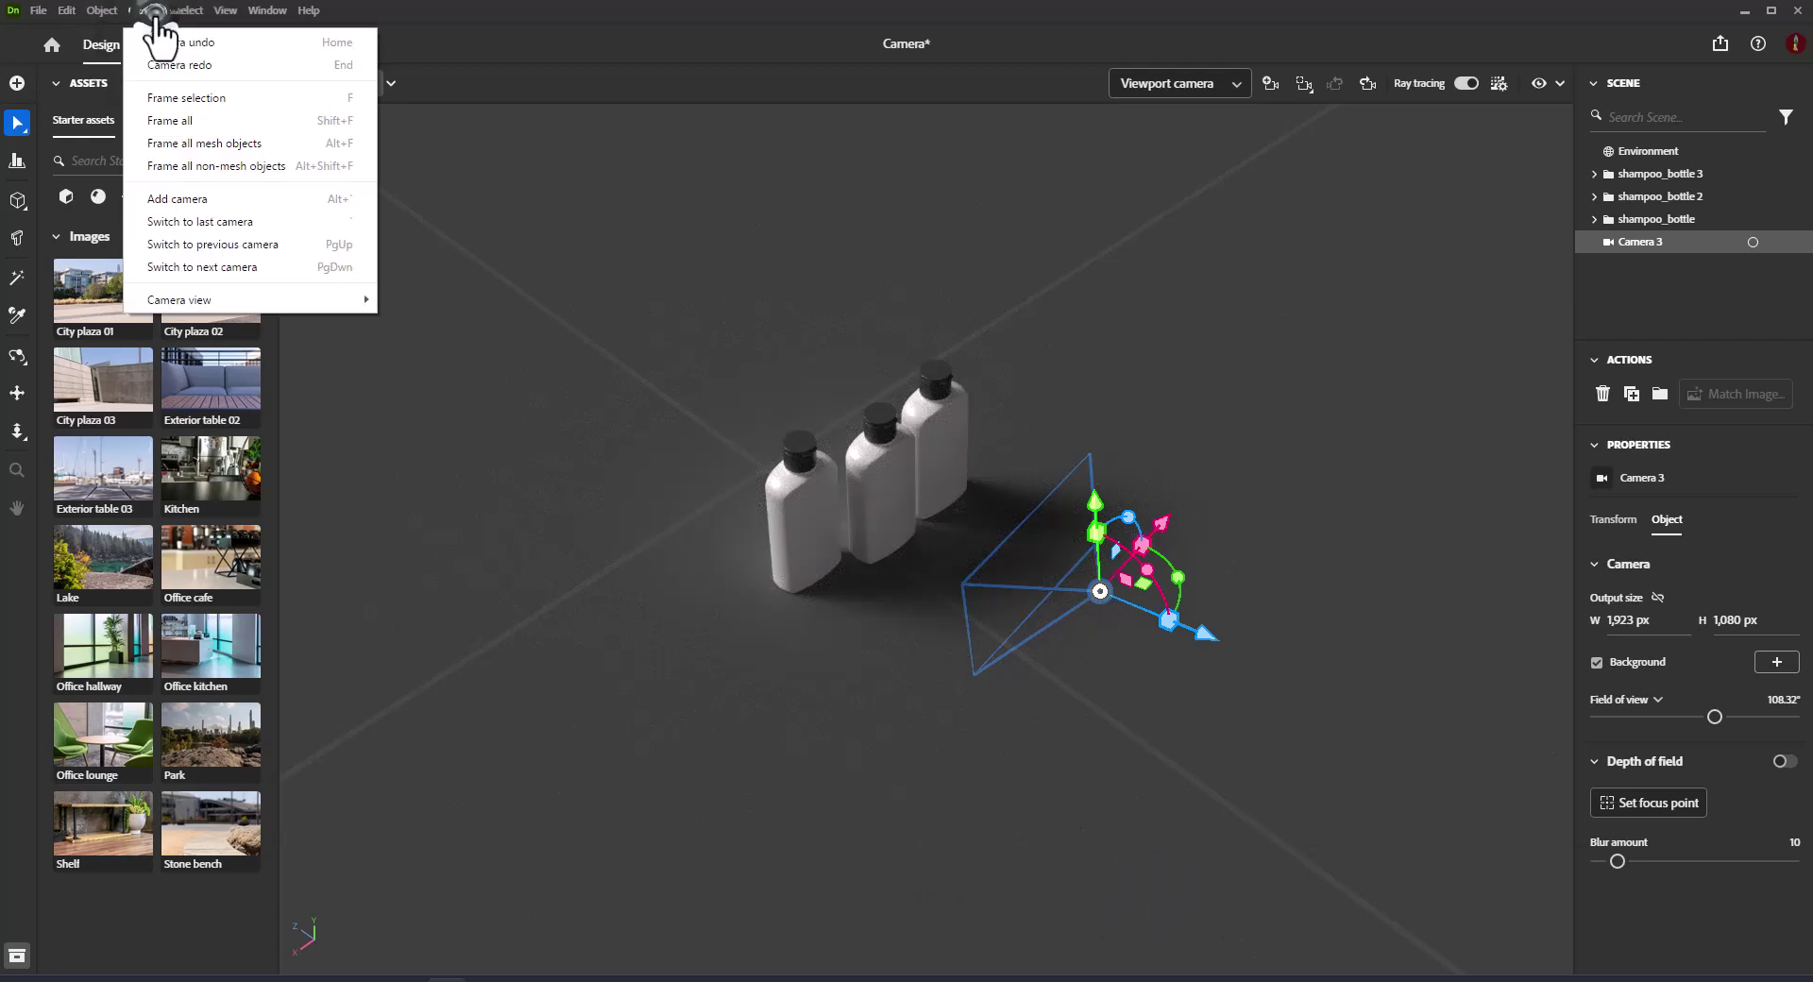
left_click(207, 64)
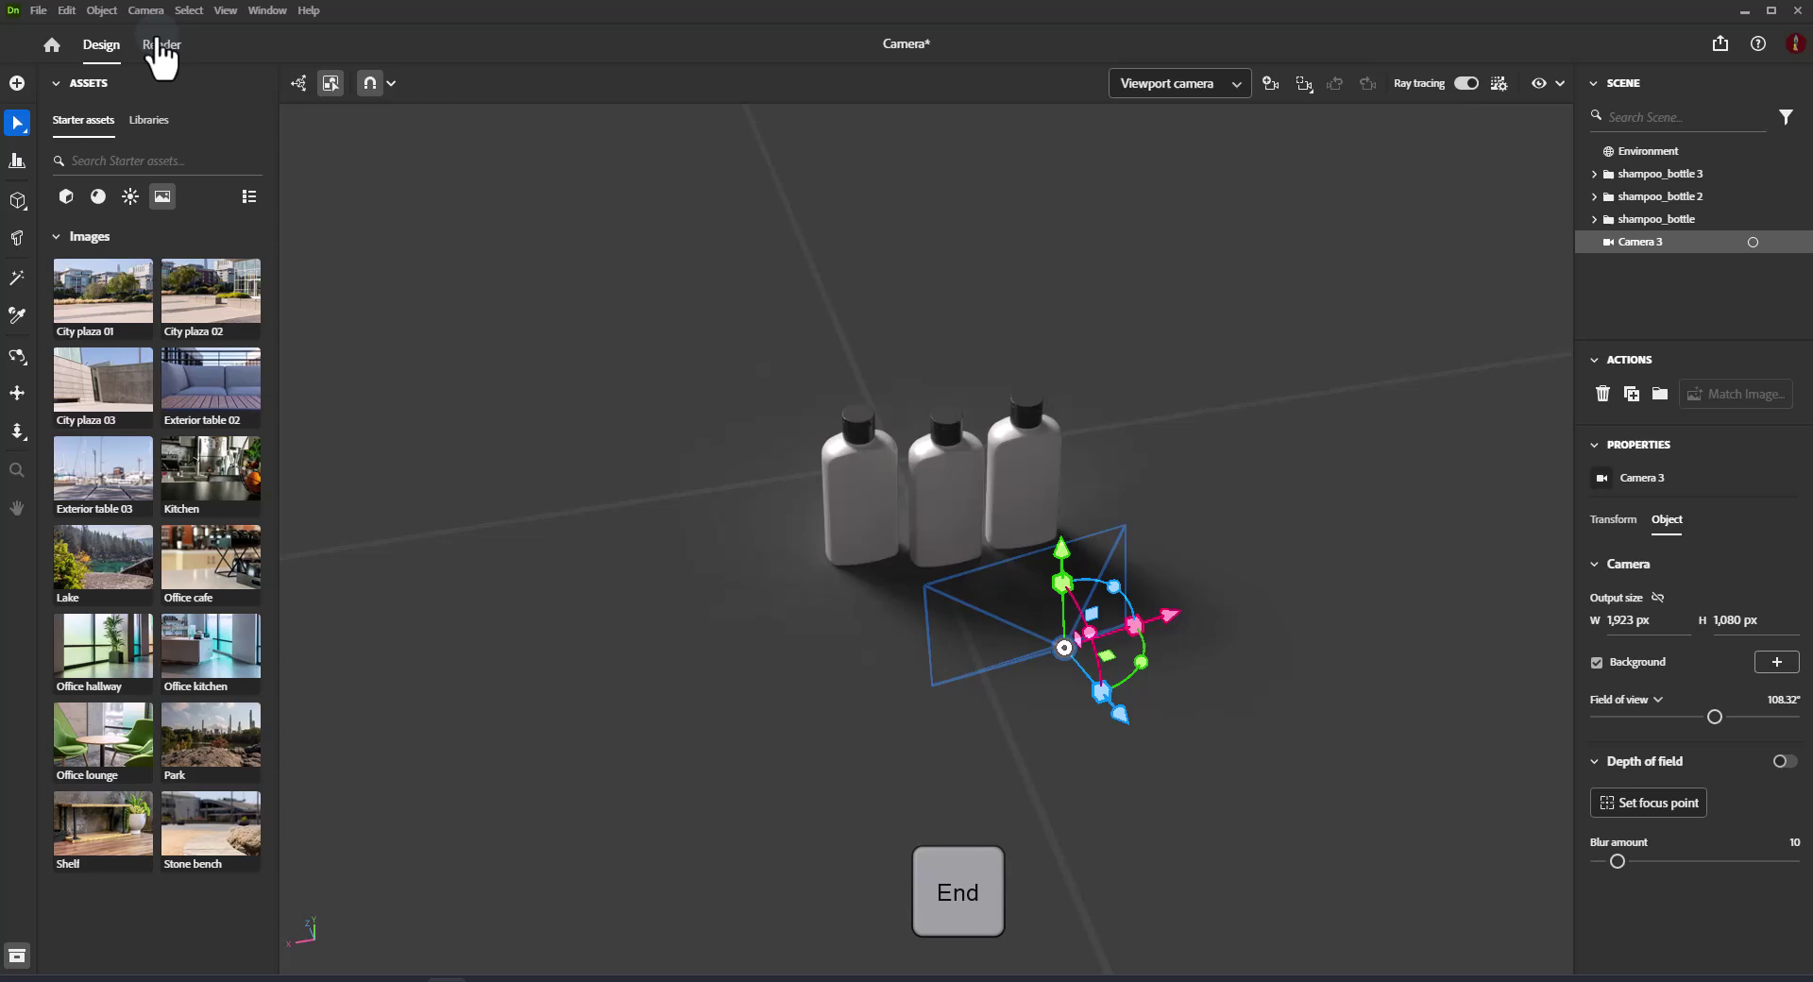
left_click(147, 10)
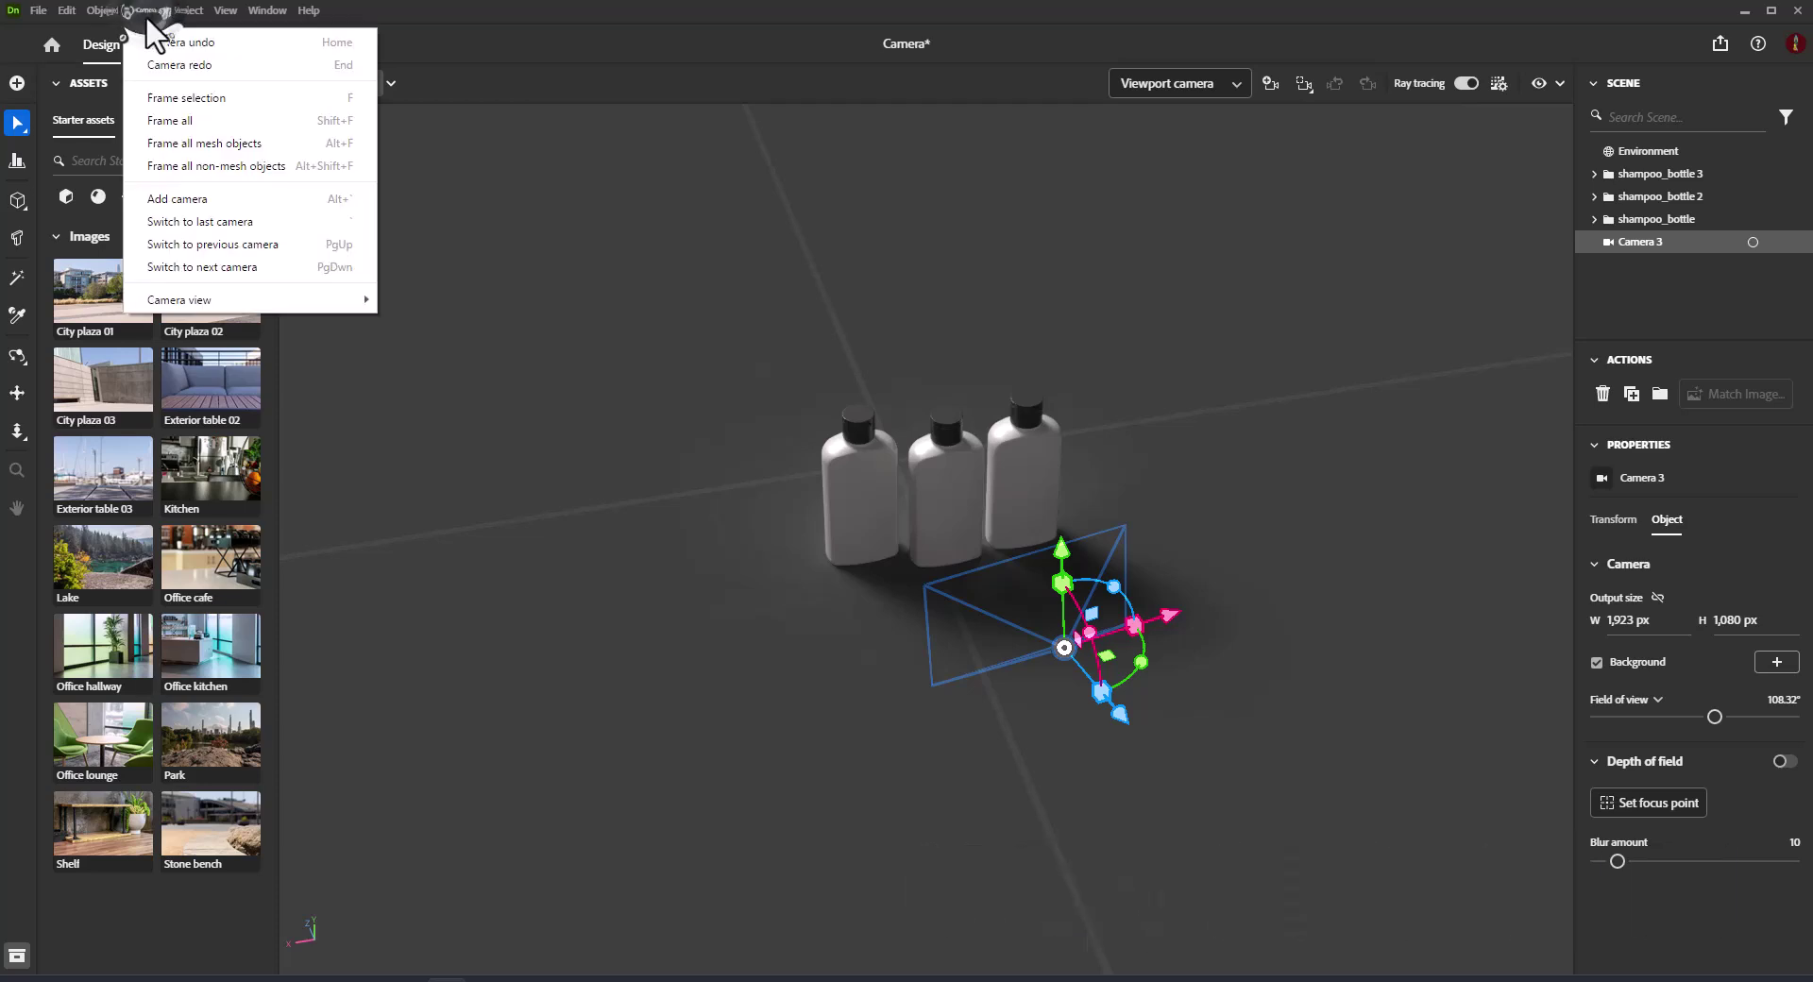
Try Frame selection, Frame all, Frame all mesh objects and Frame all non-mesh objects.
left_click(176, 98)
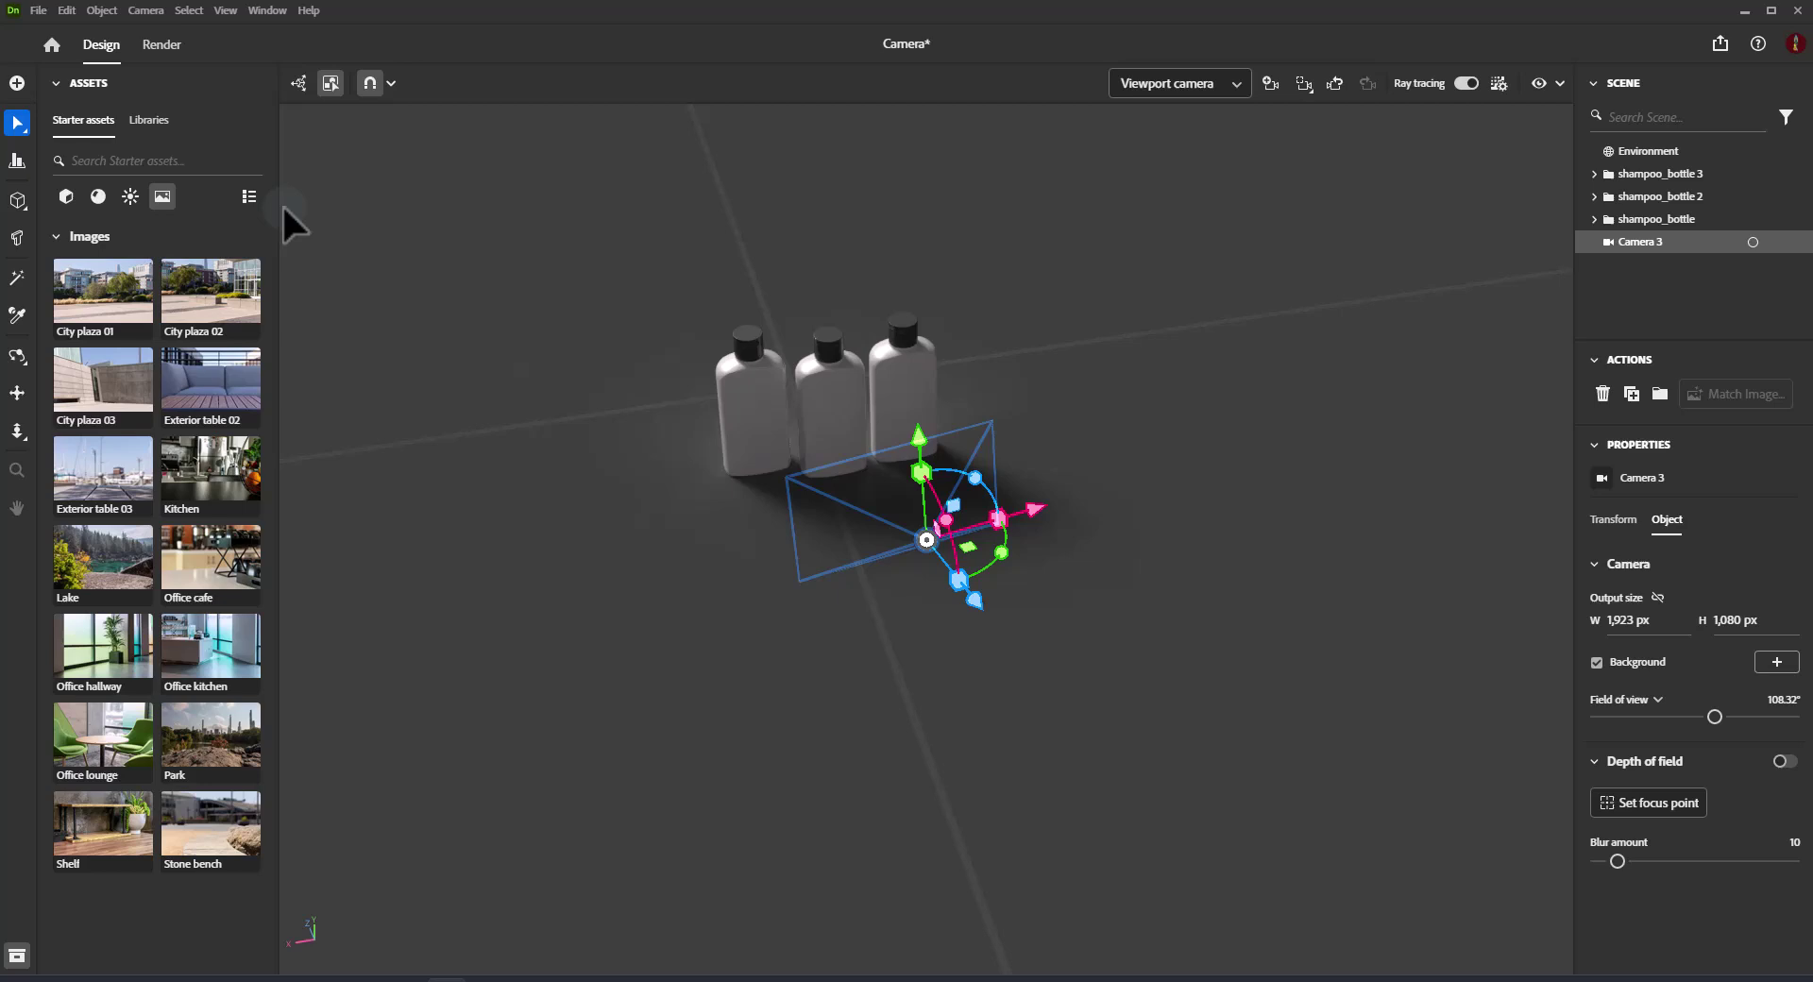
left_click(146, 9)
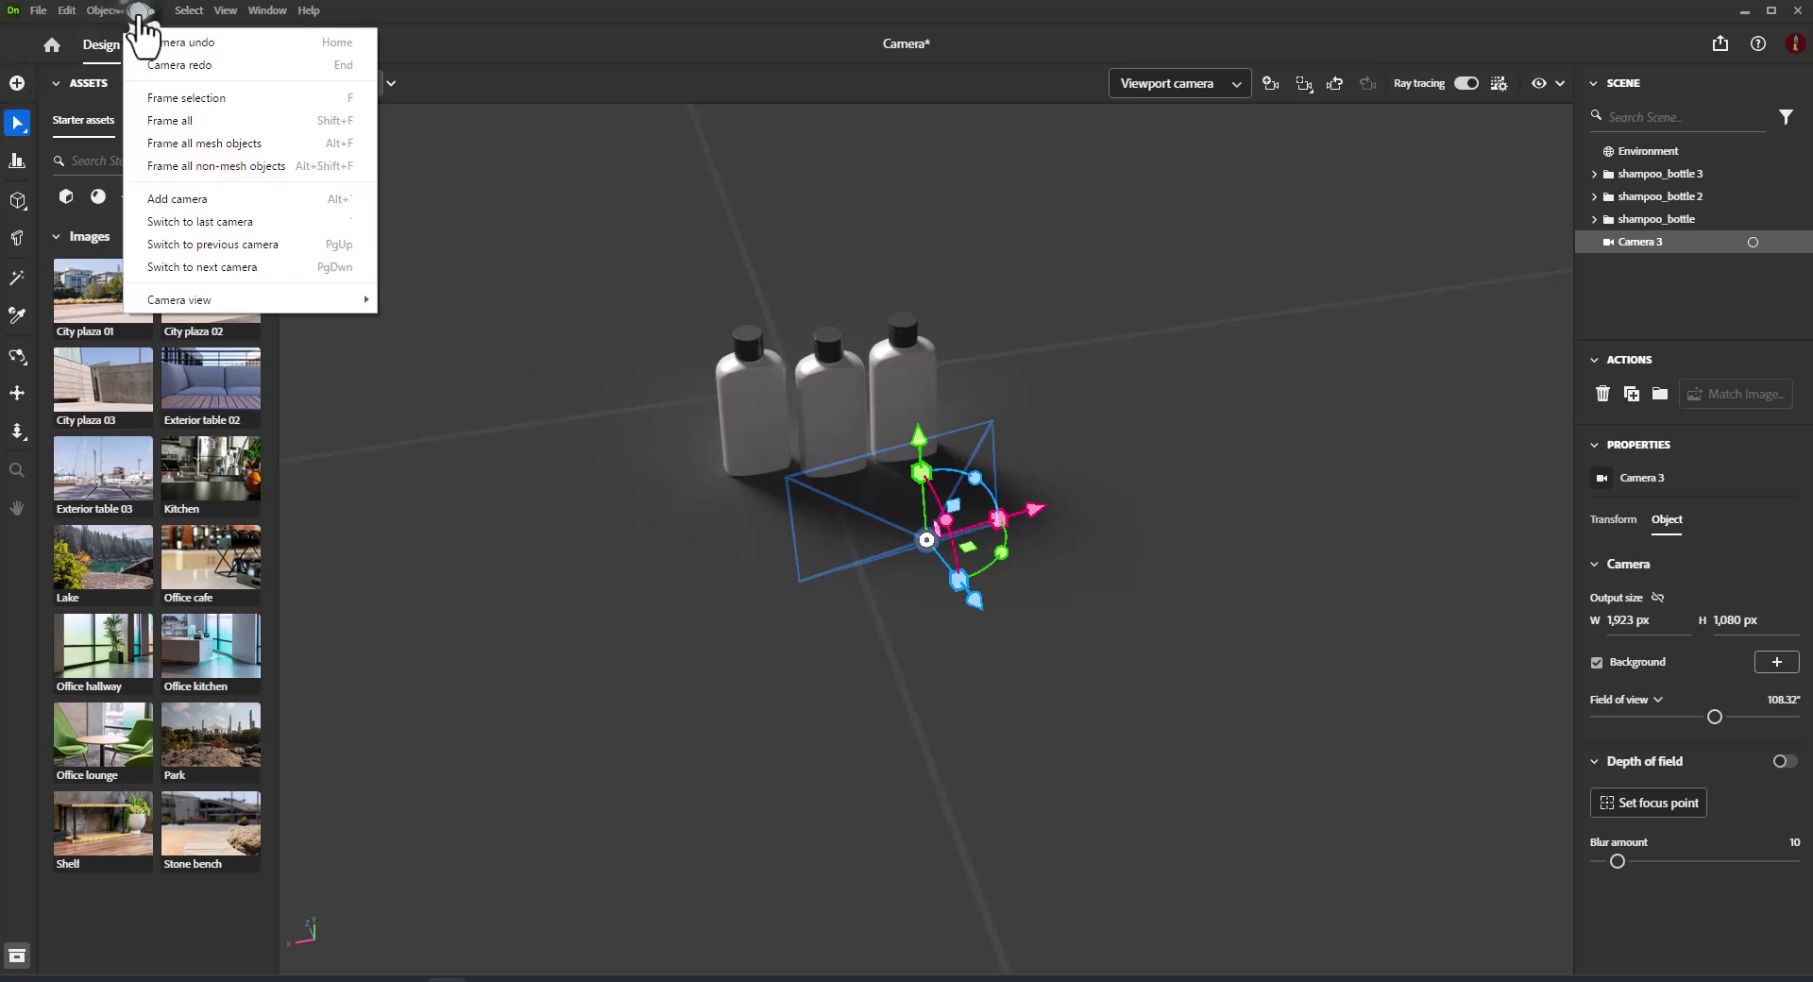
left_click(204, 119)
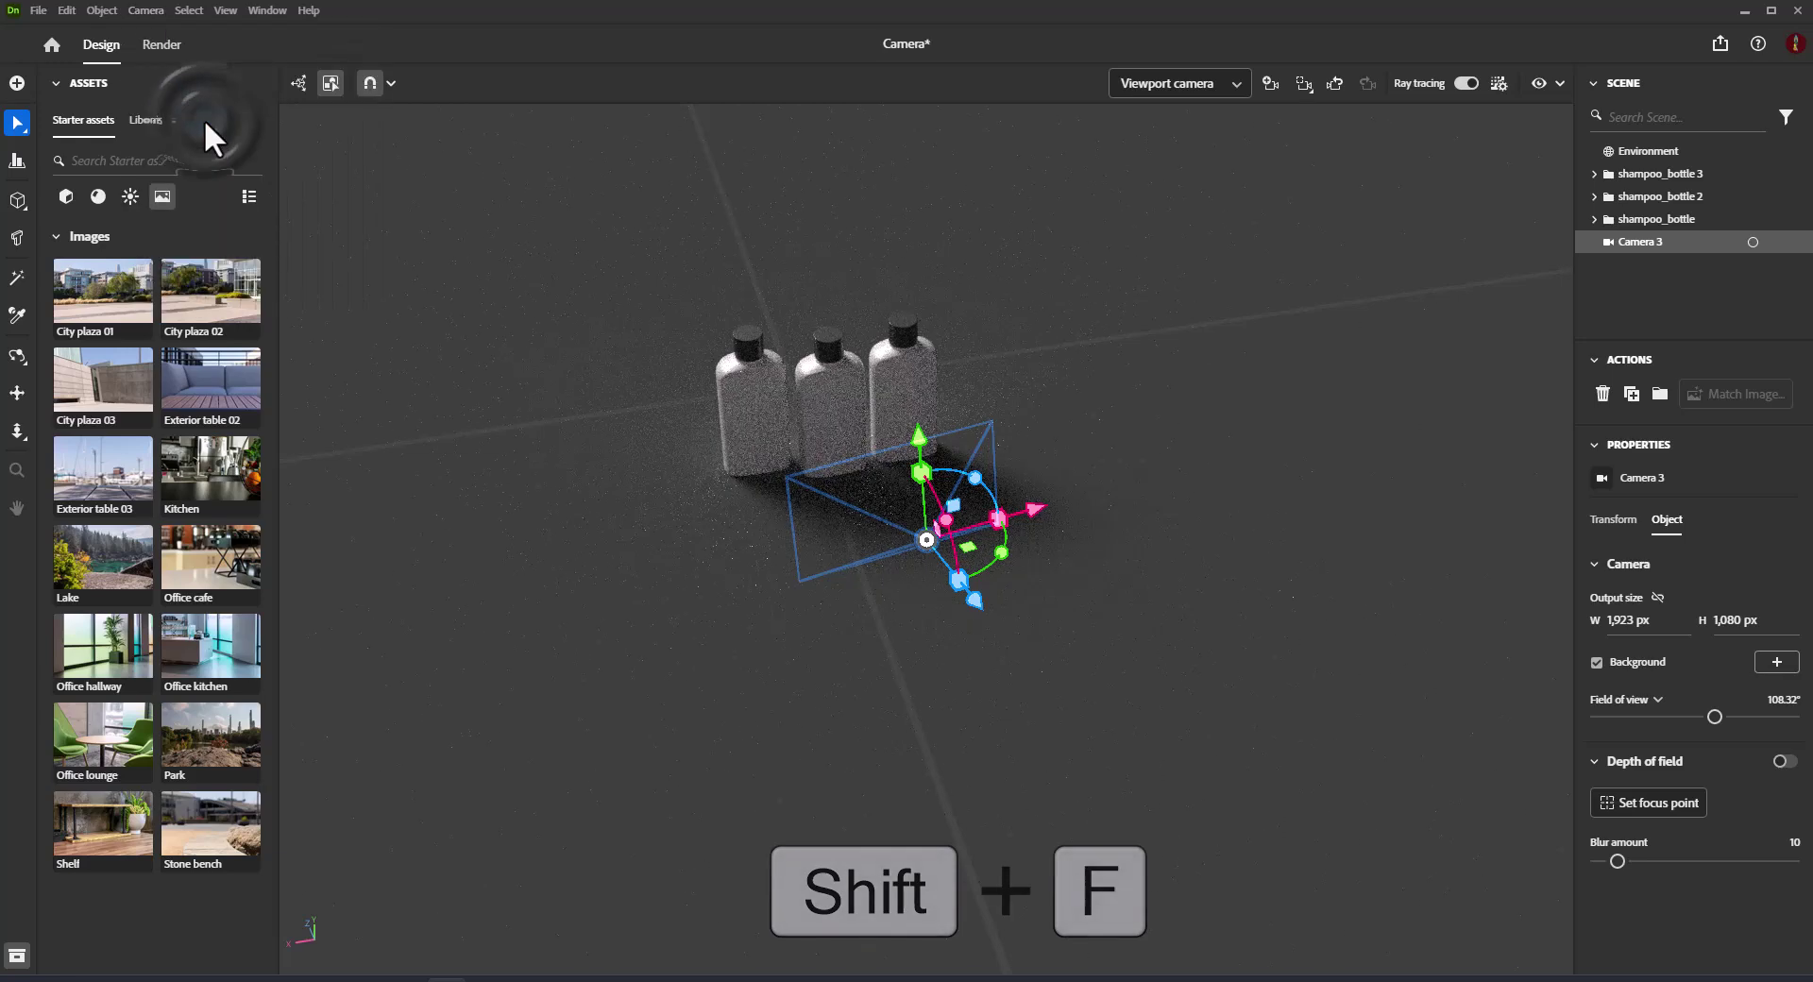
left_click(146, 12)
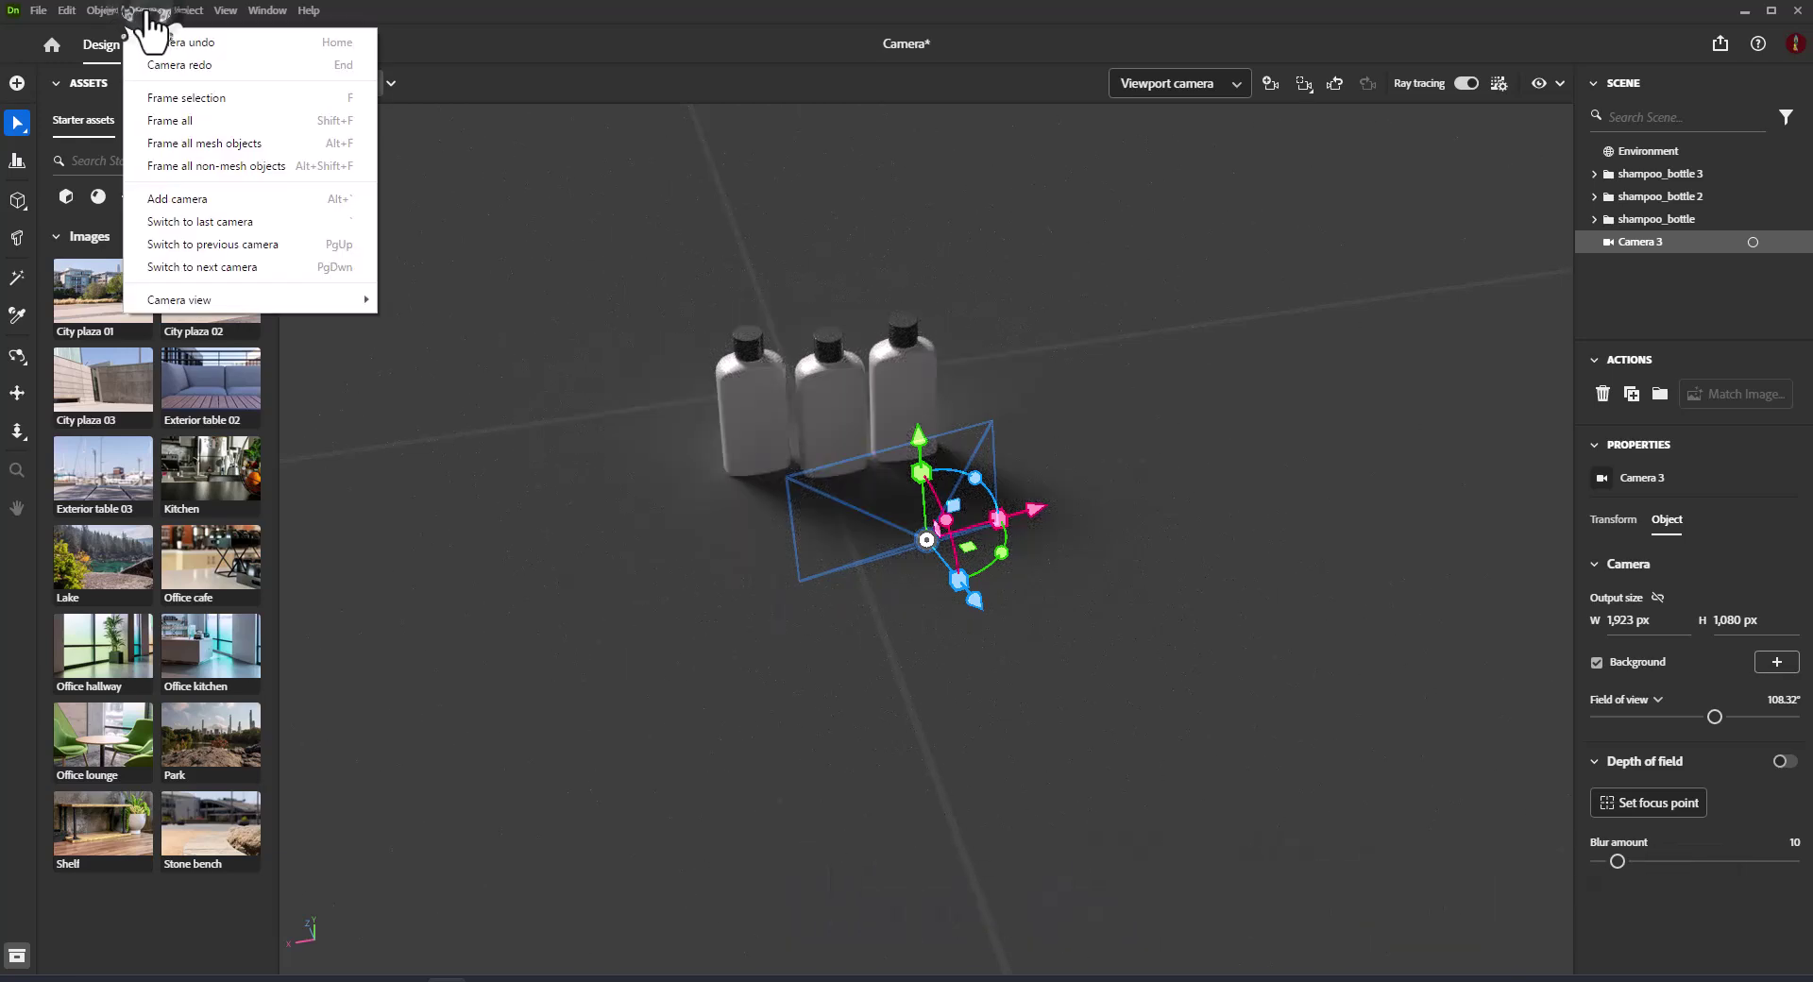
left_click(225, 141)
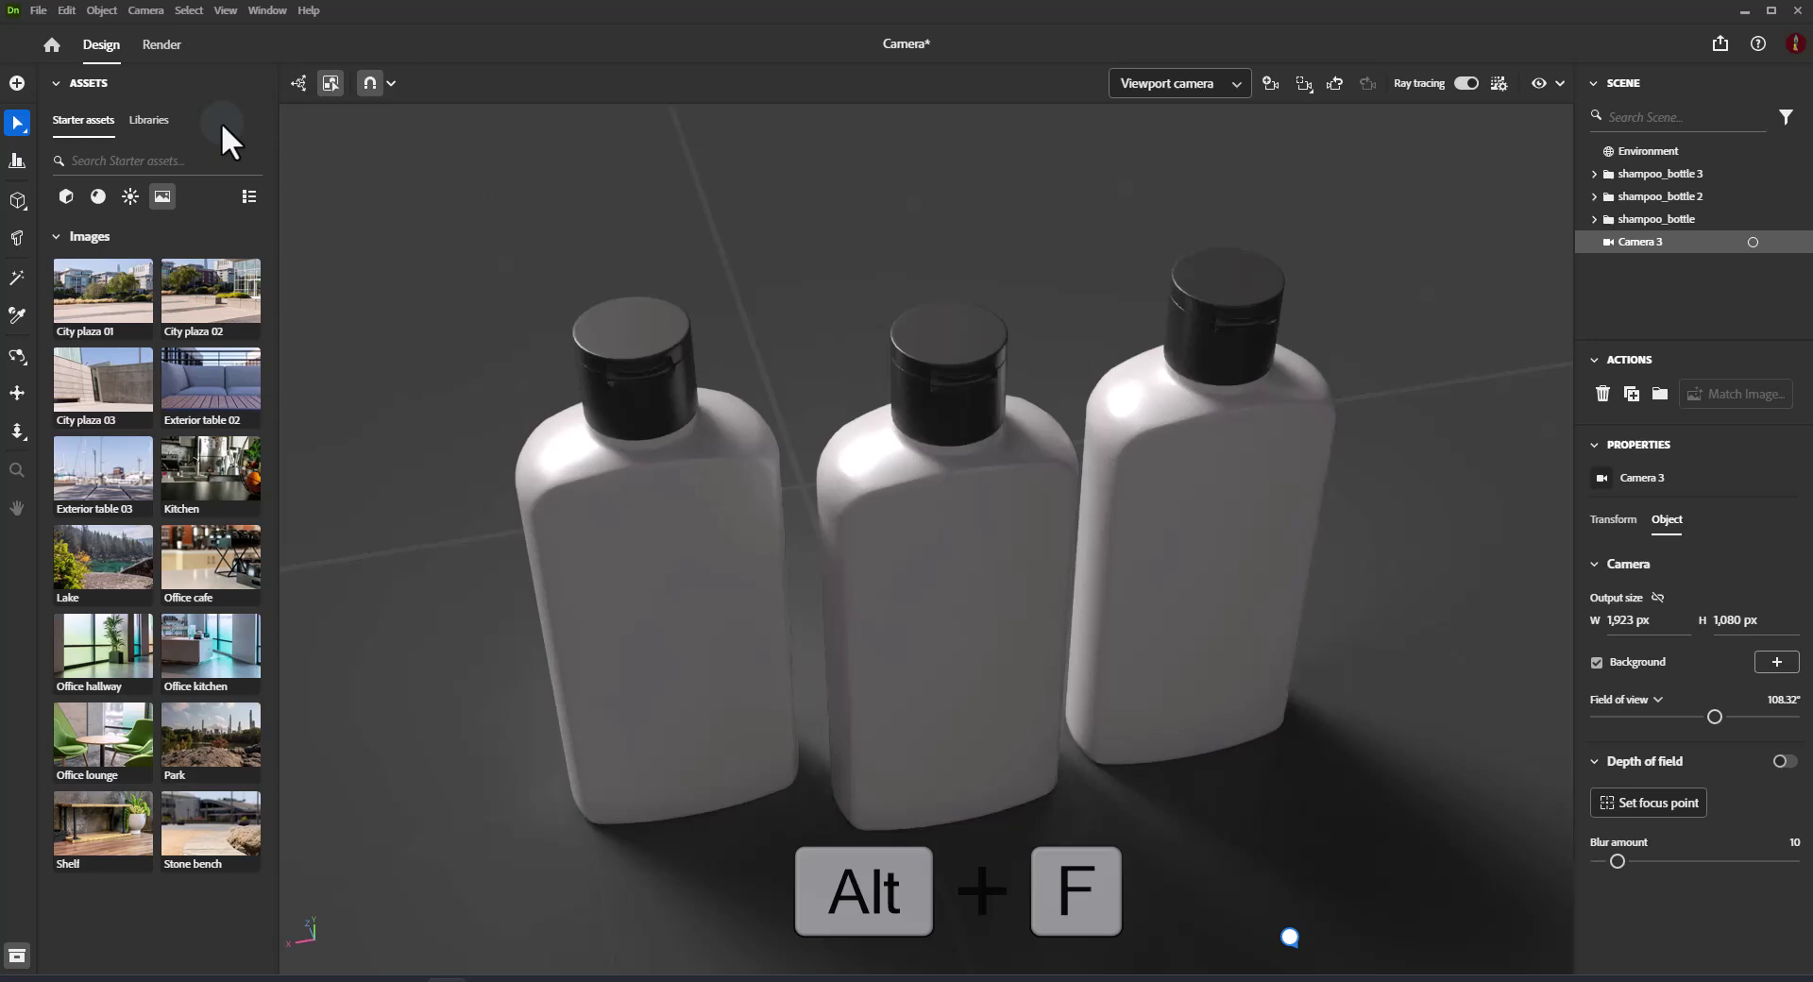
left_click(146, 10)
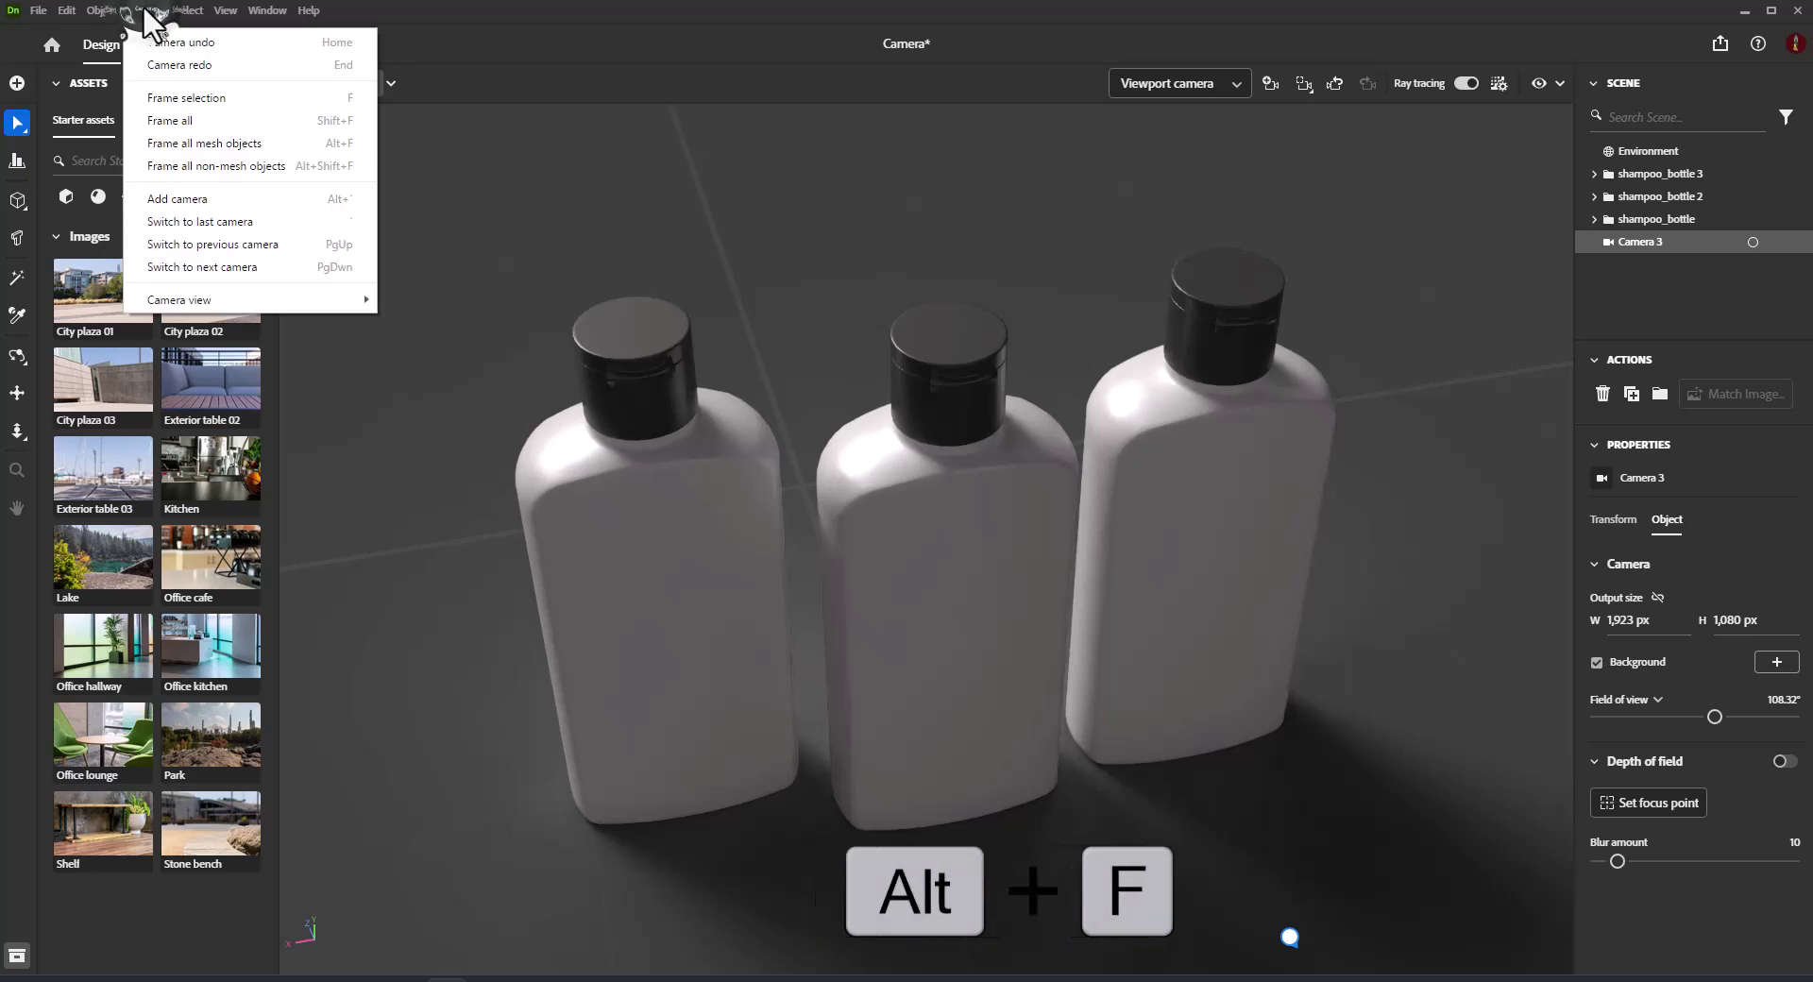
left_click(201, 166)
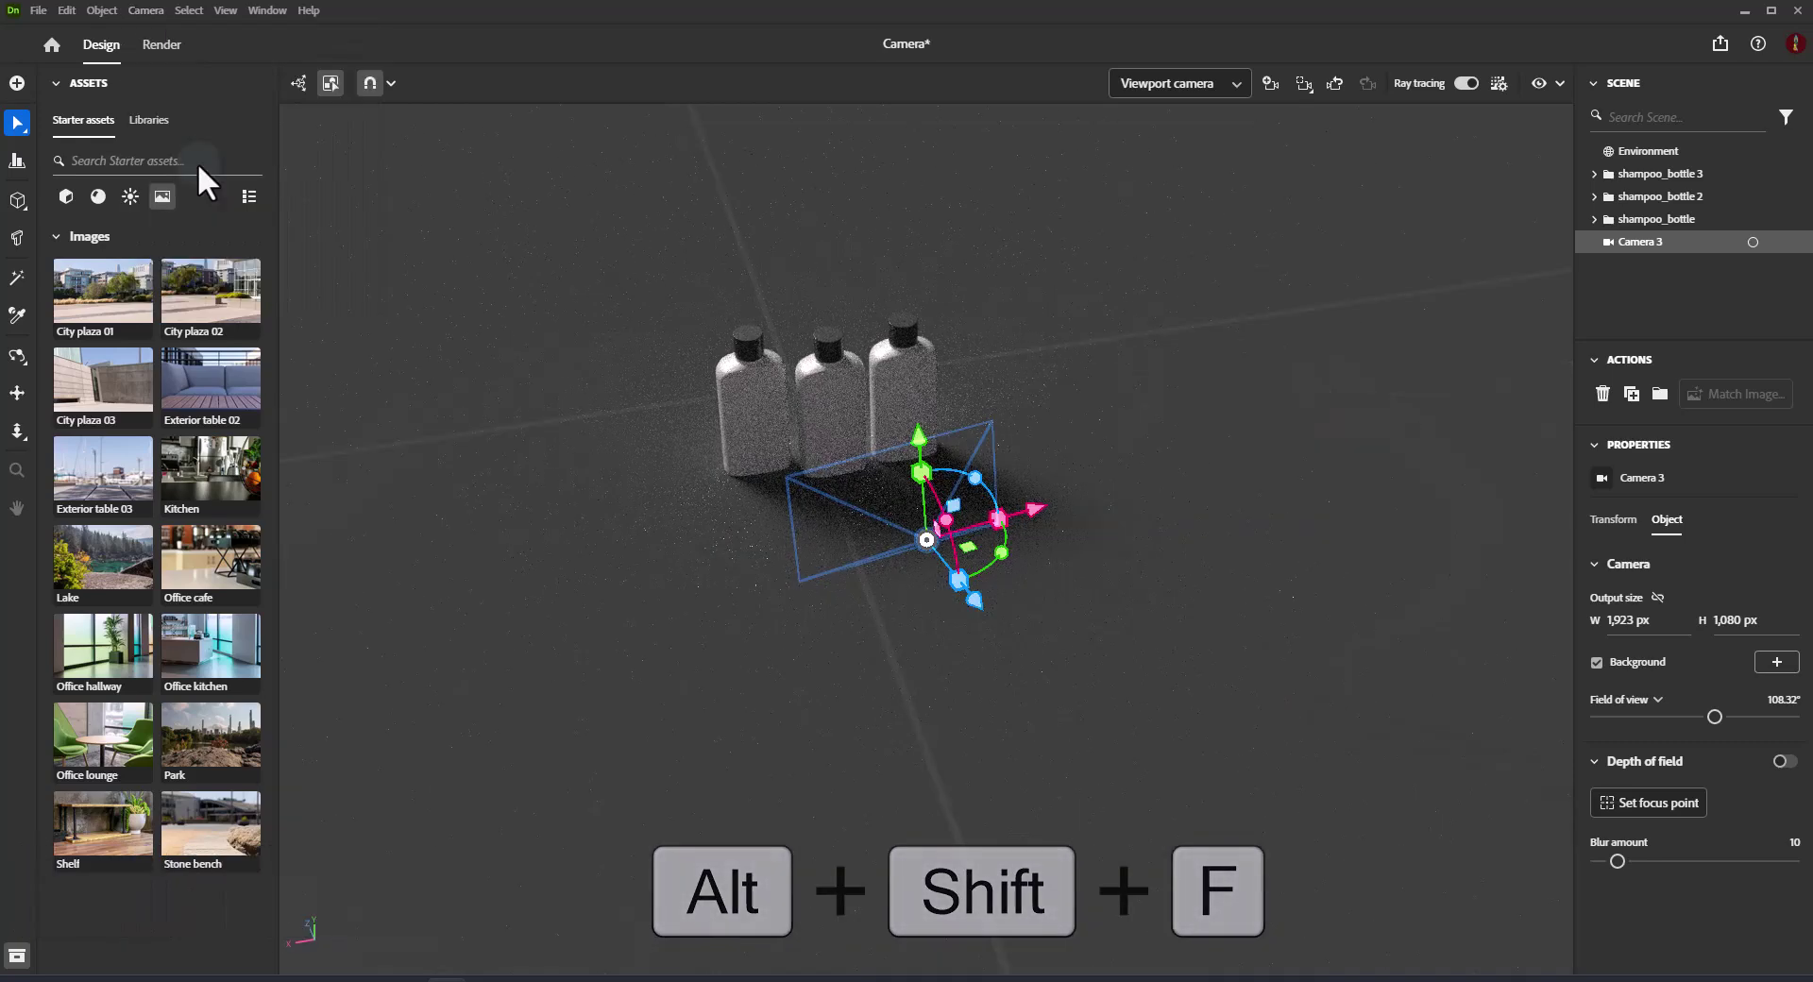
left_click(145, 10)
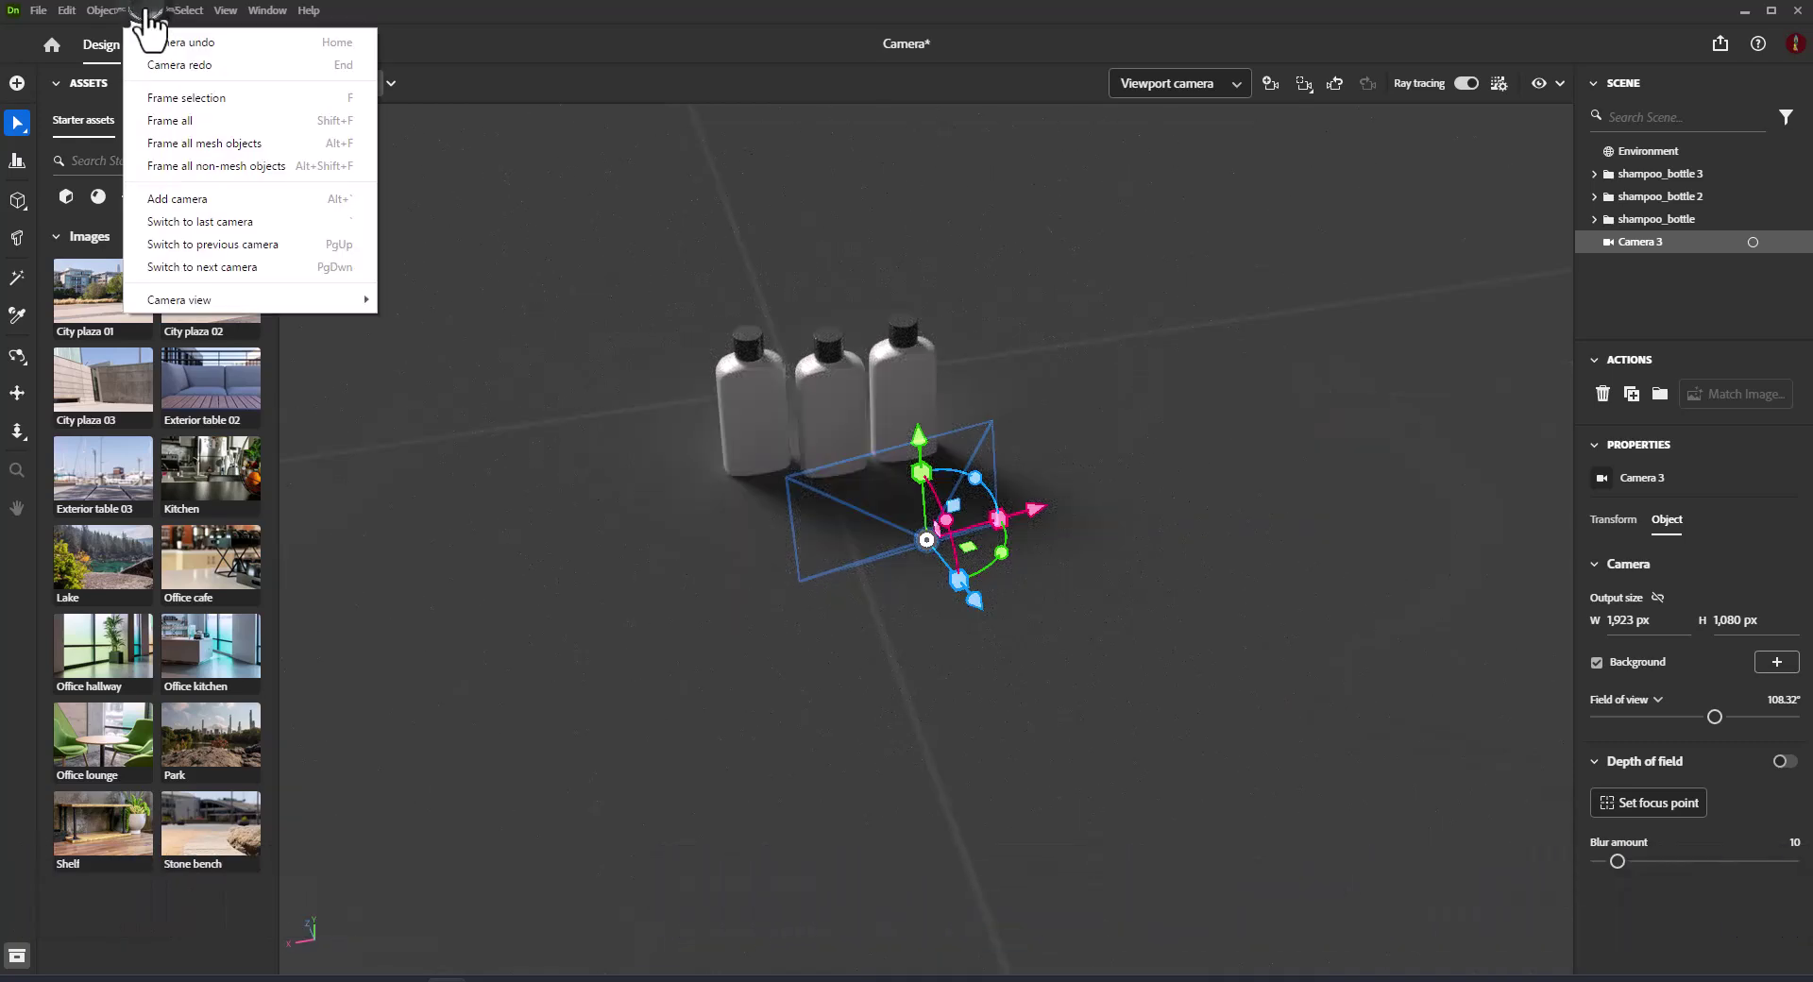
Add a new camera named Camera, then switch back to the last used camera.
left_click(180, 199)
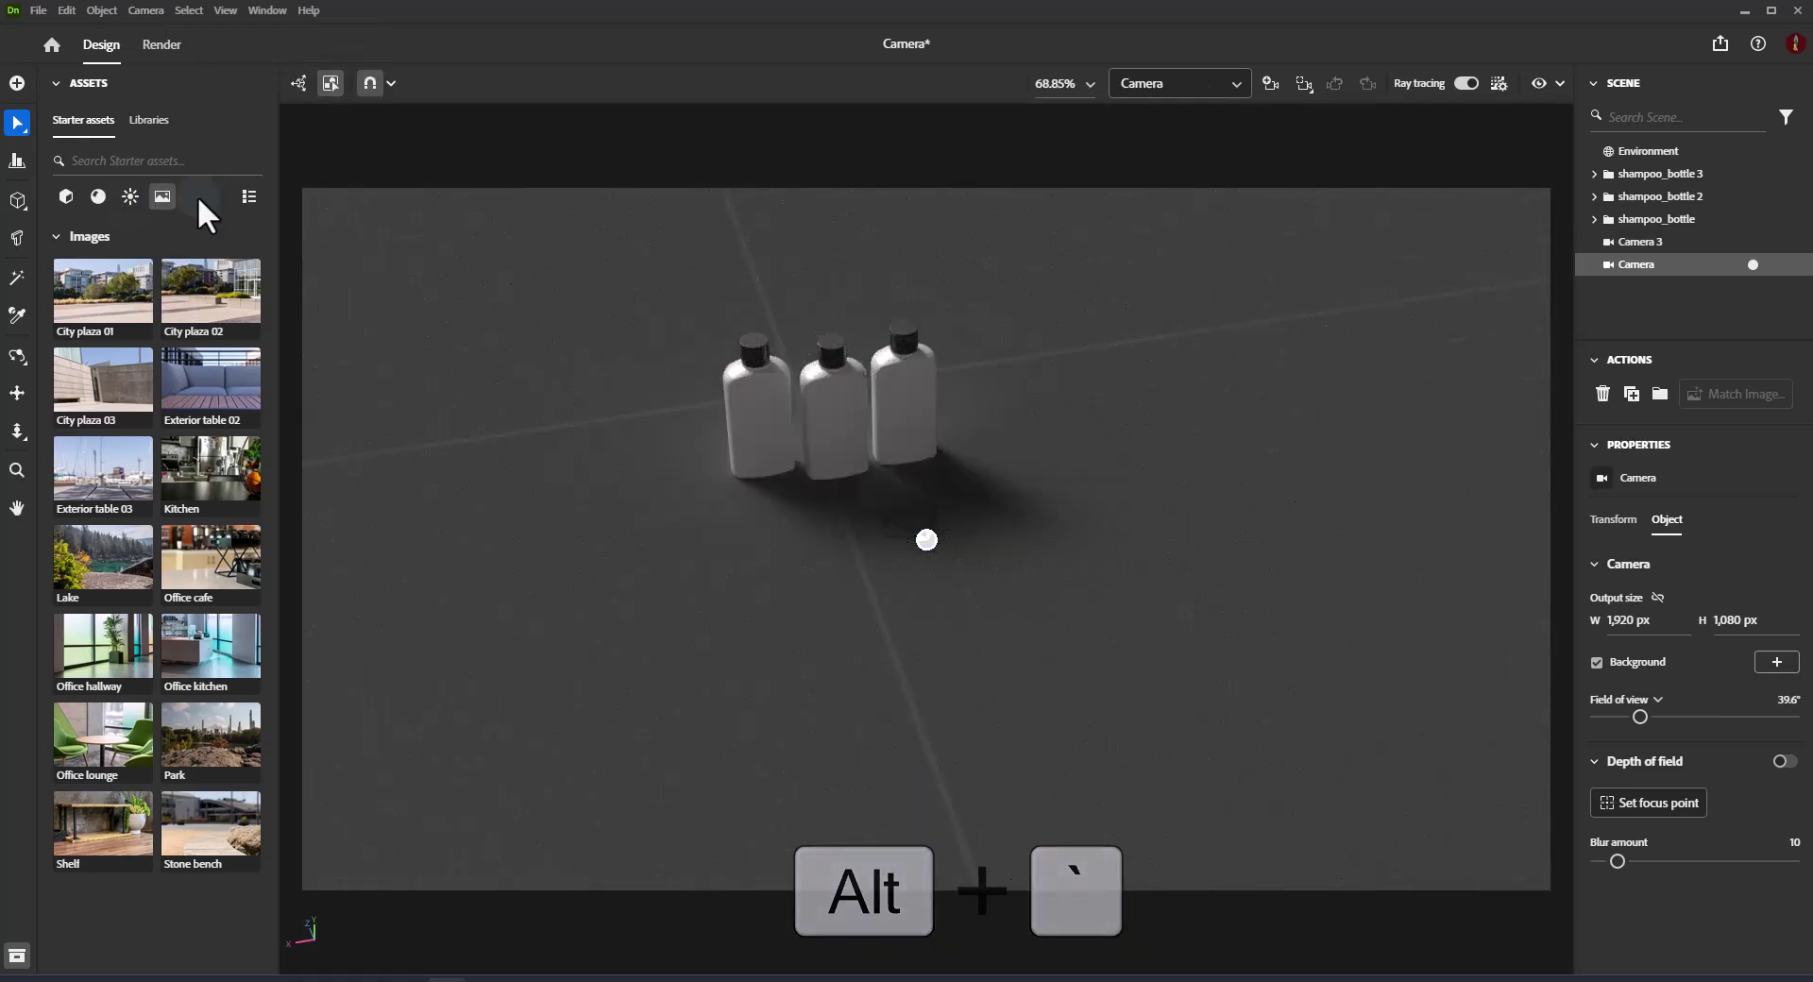
left_click(144, 14)
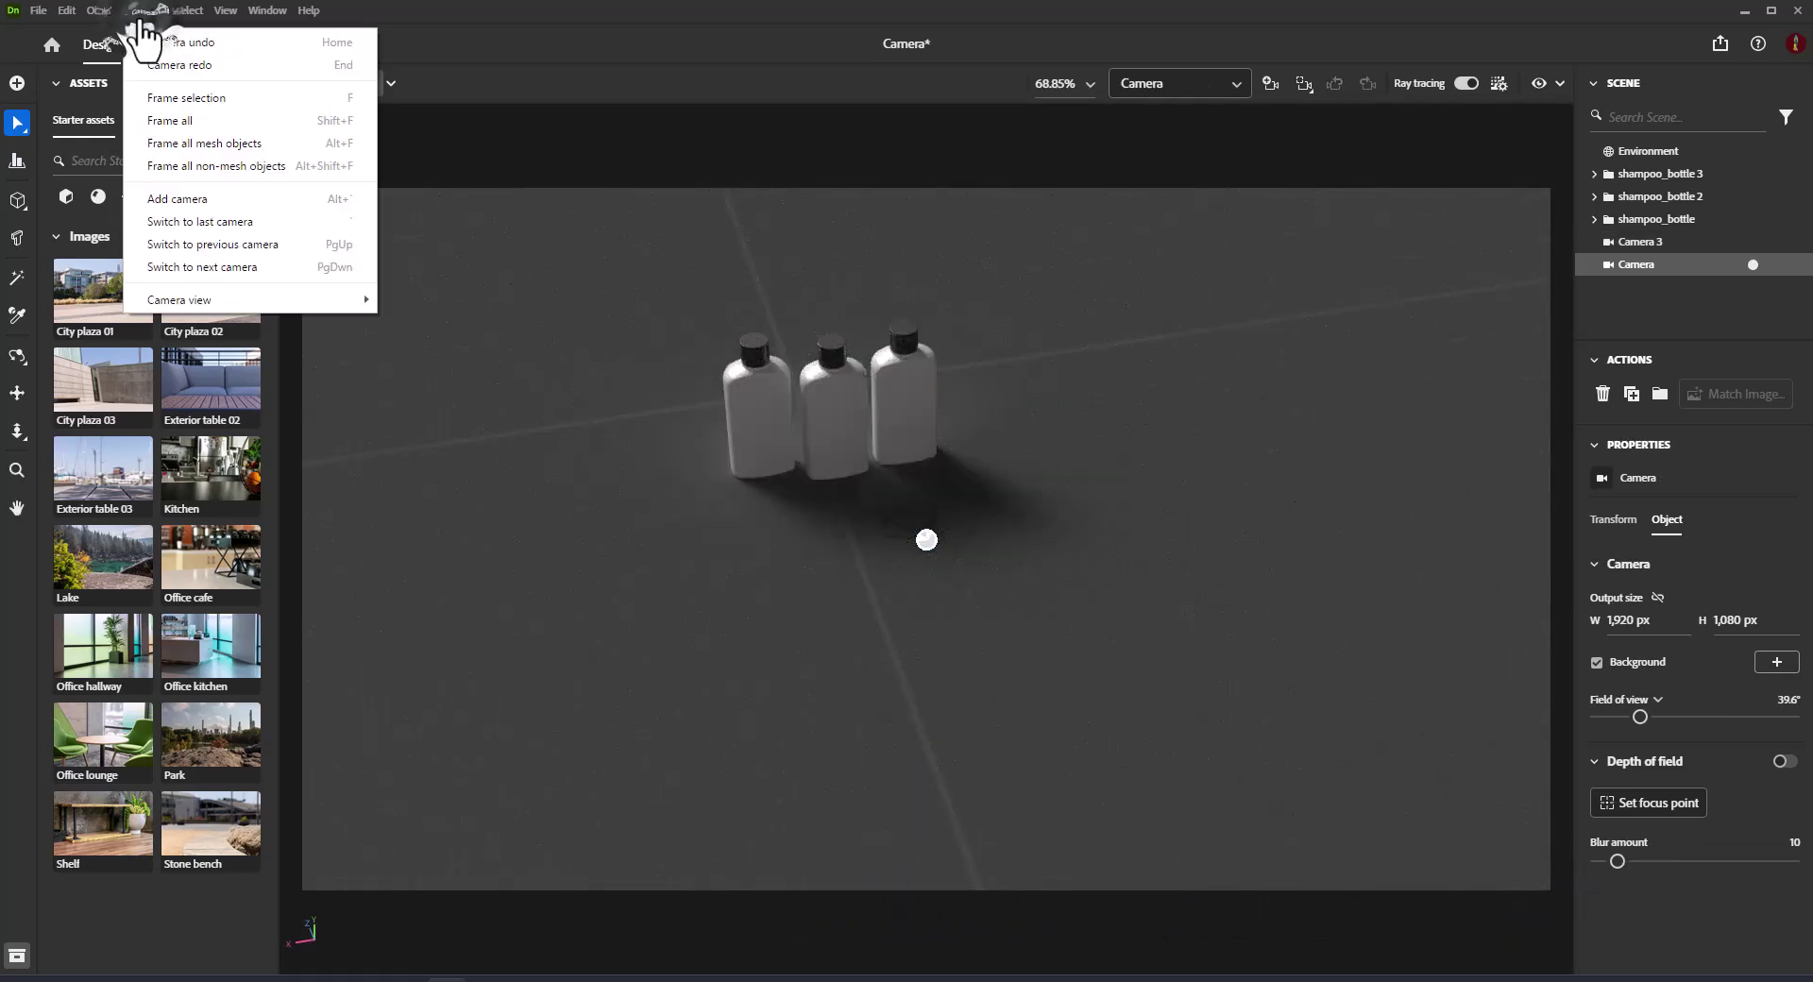
key("grave")
left_click(200, 222)
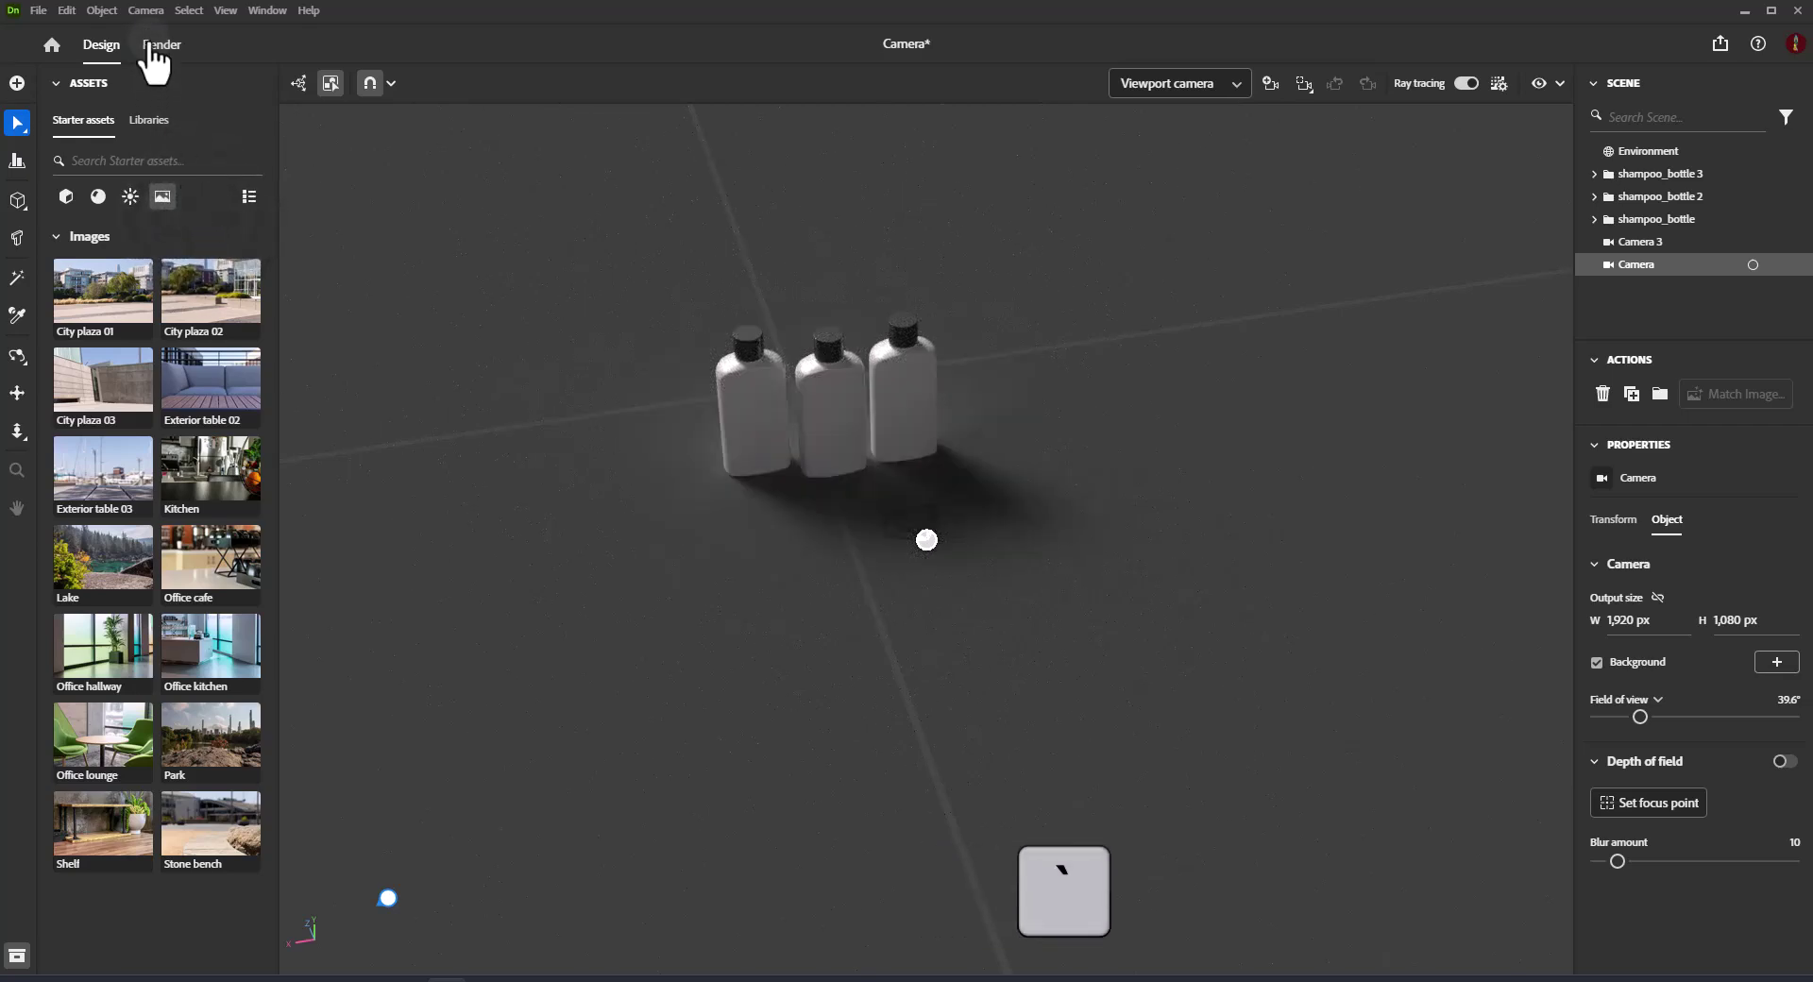
Switch to the previous camera, then to the next camera.
left_click(145, 10)
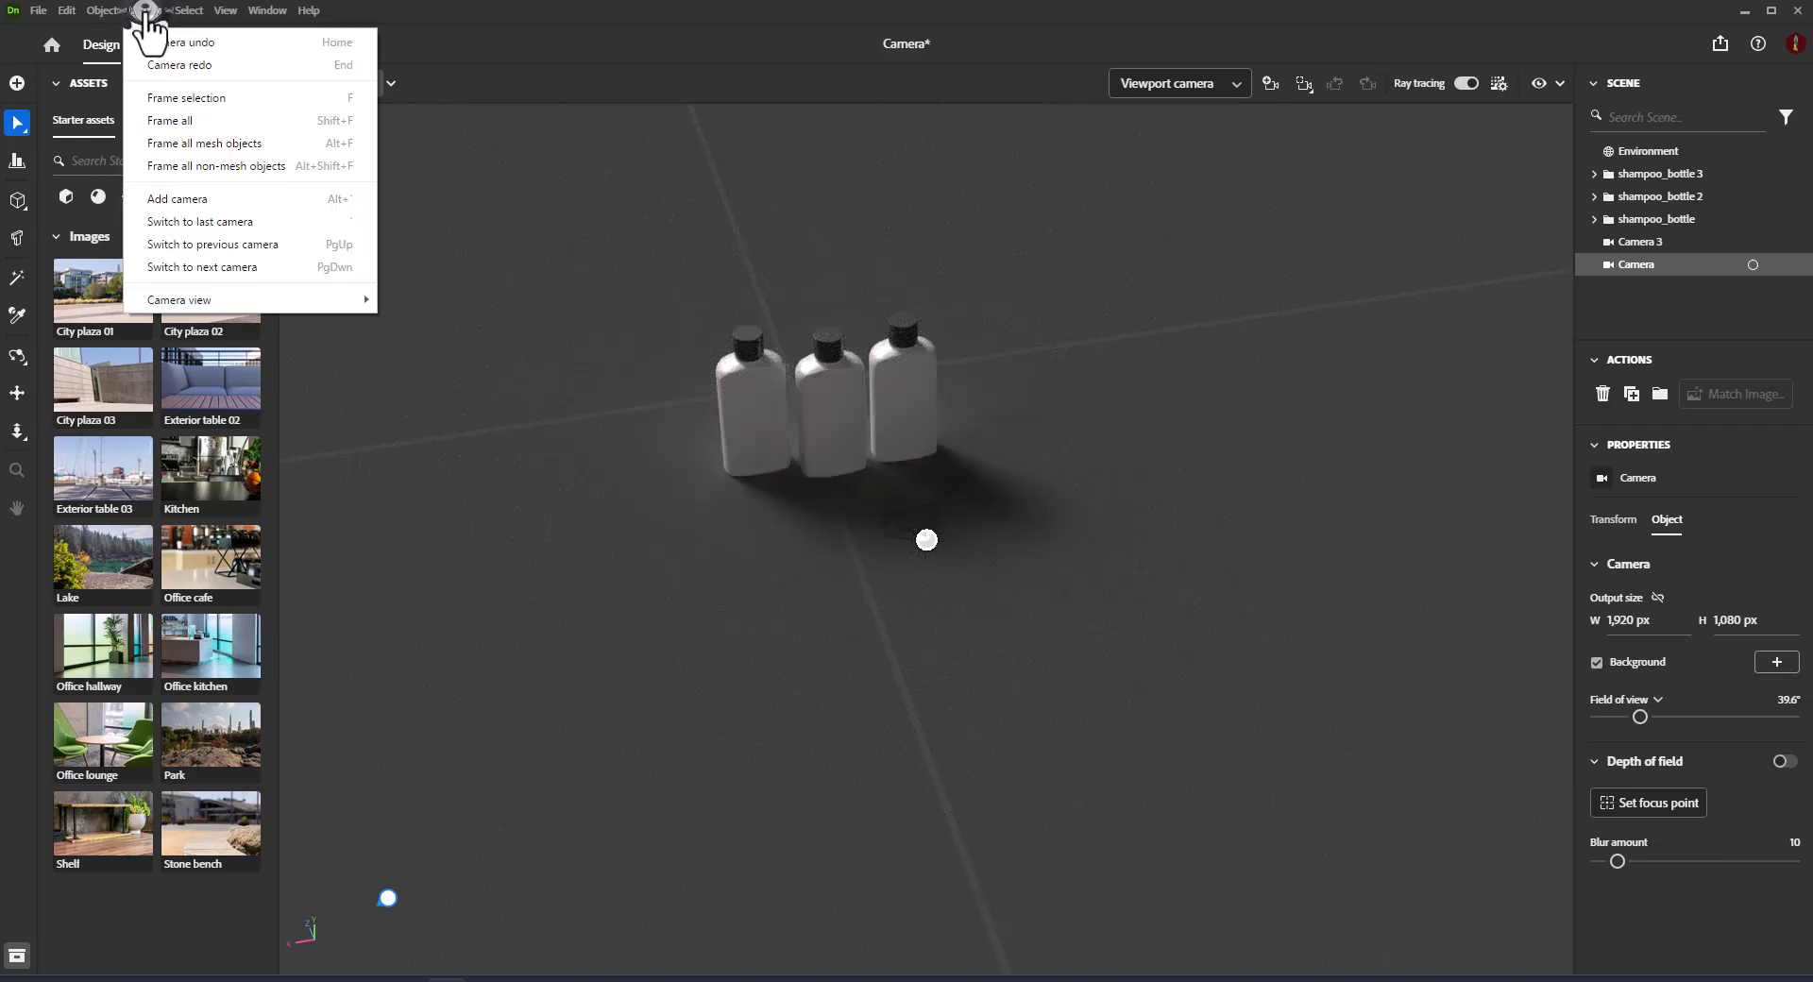
key("Page_Up")
left_click(217, 244)
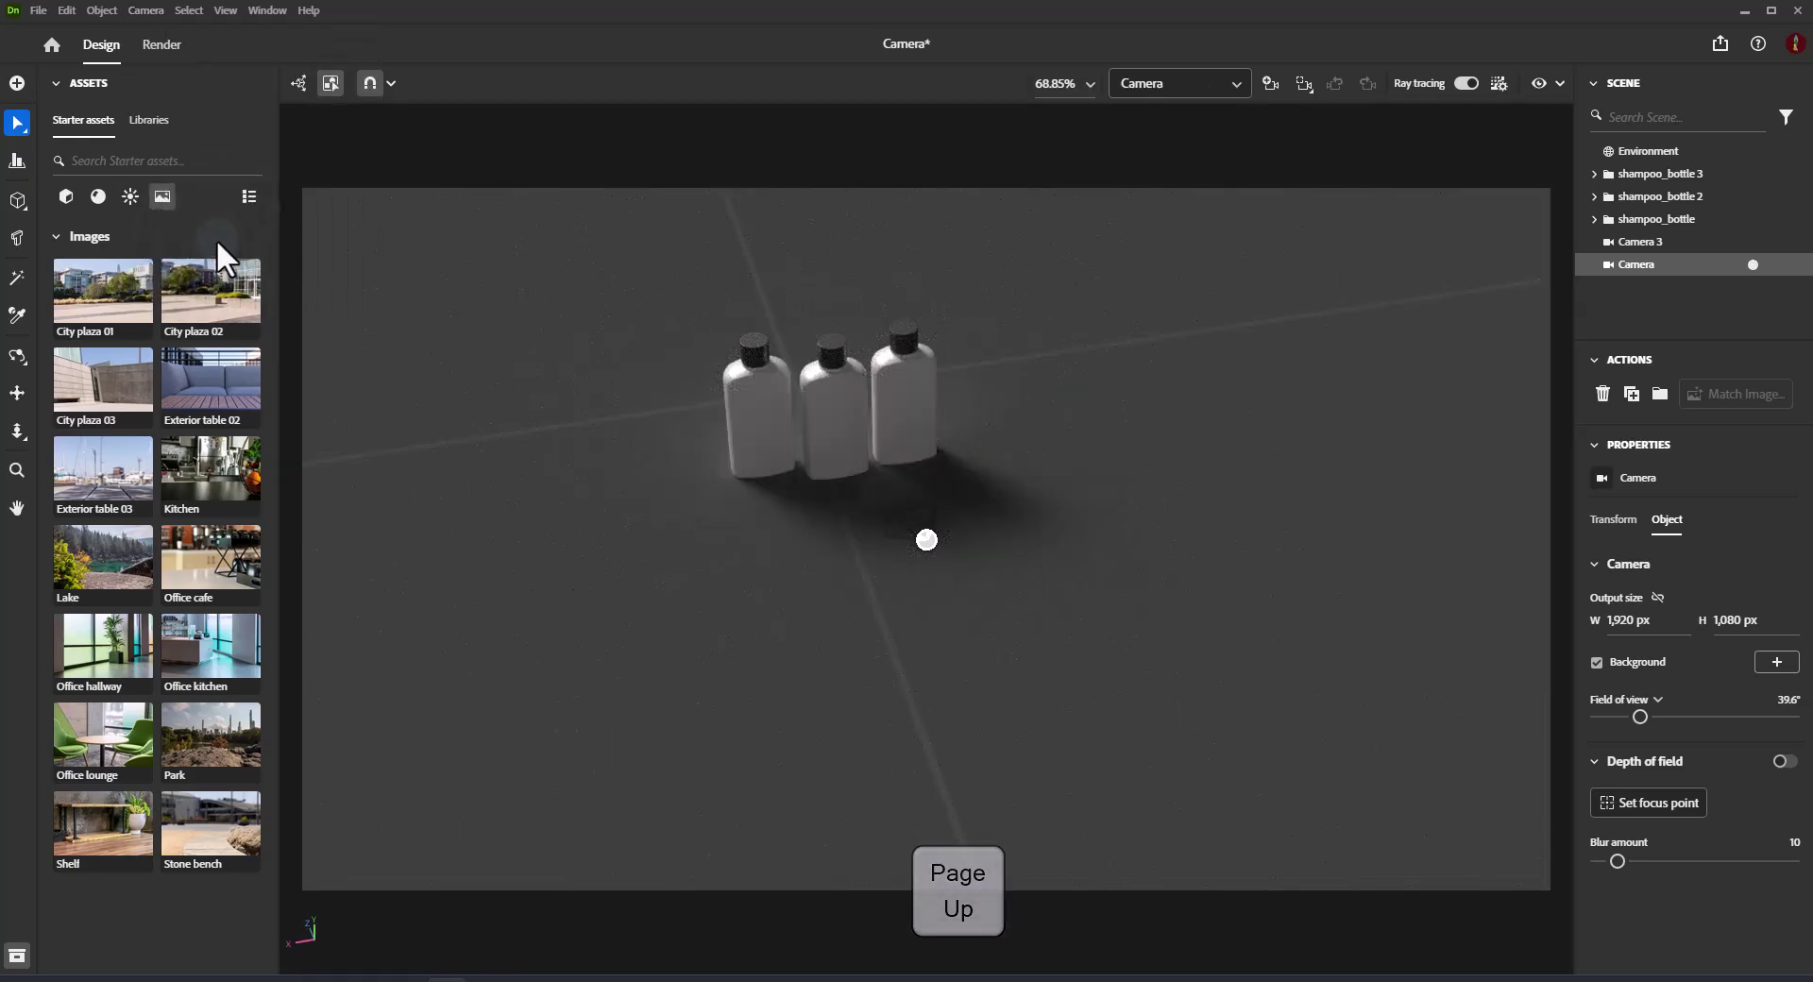
left_click(147, 10)
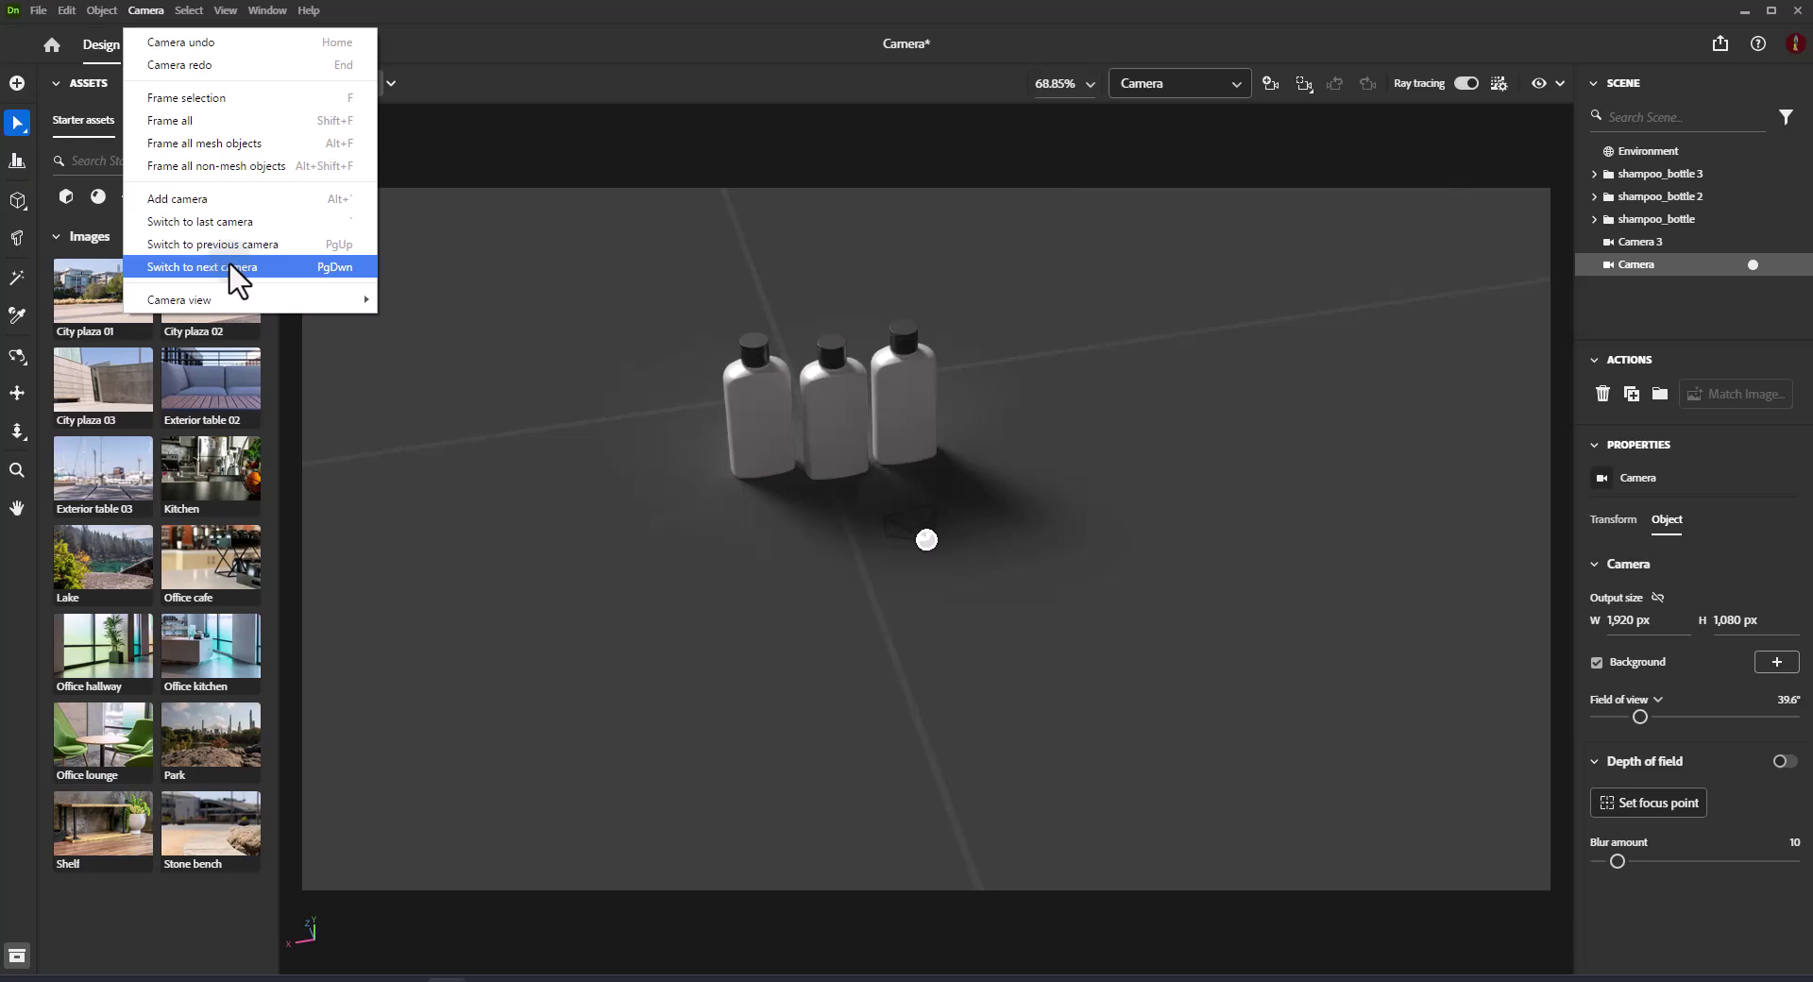
key("Page_Down")
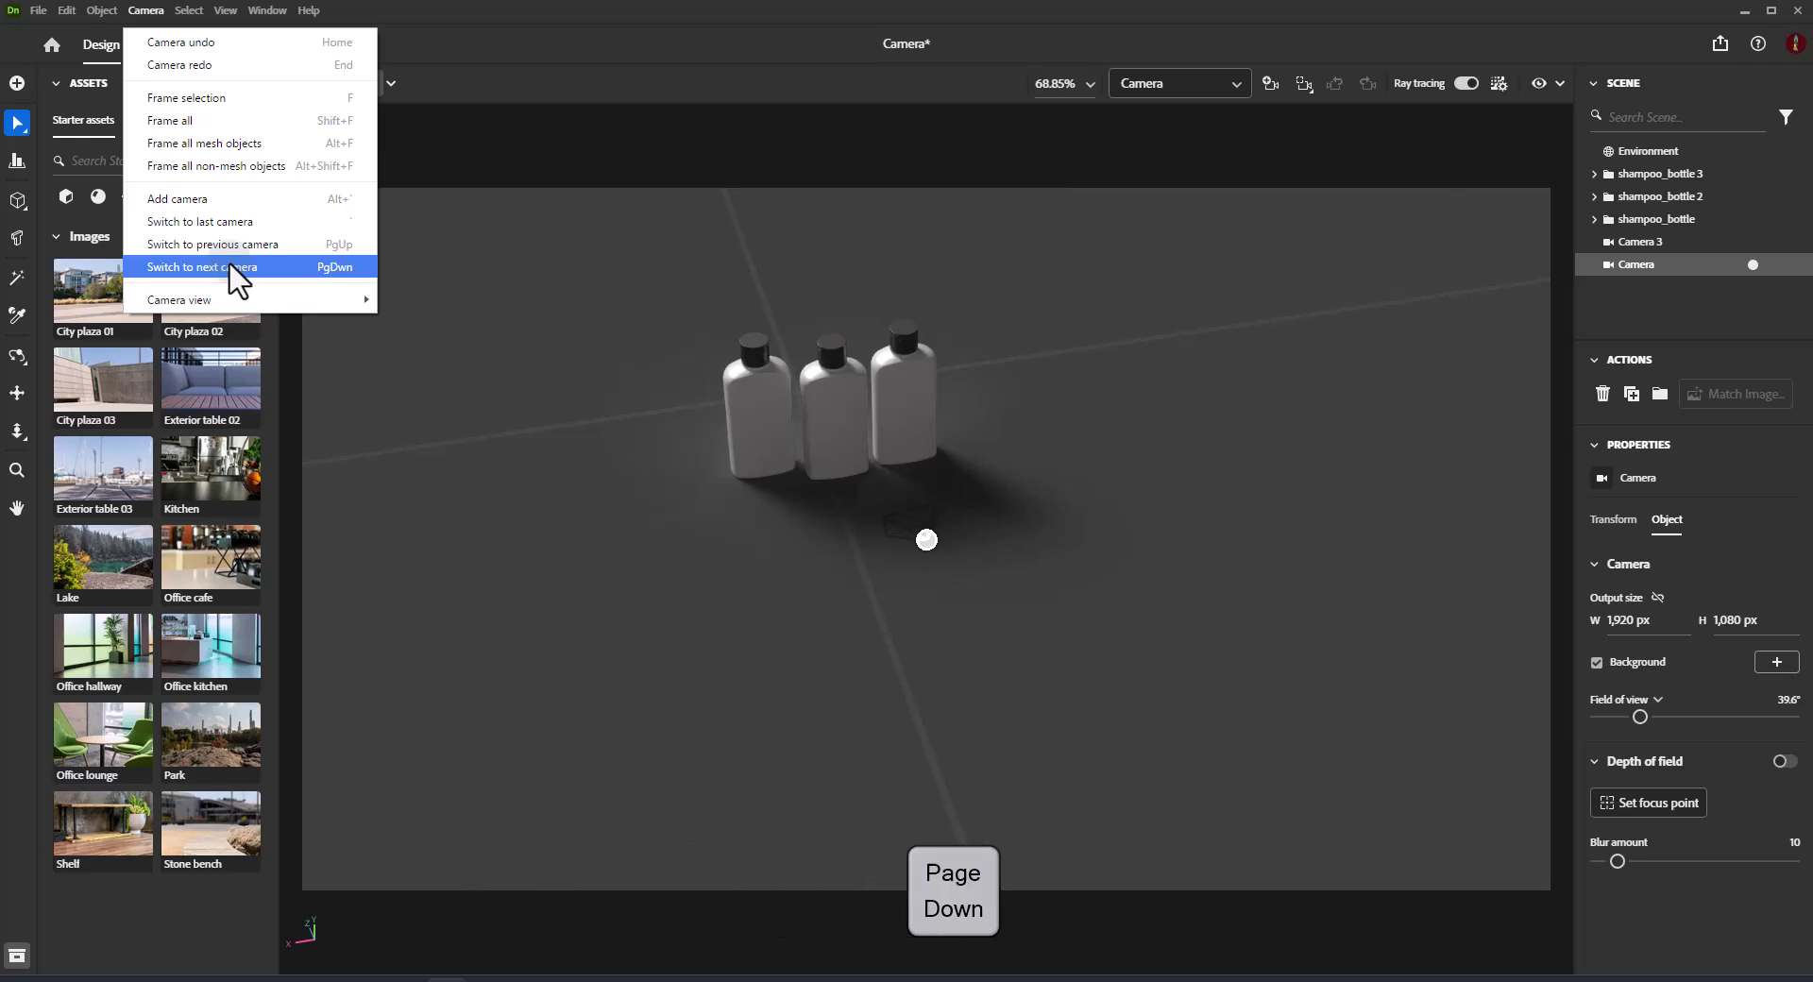
left_click(229, 266)
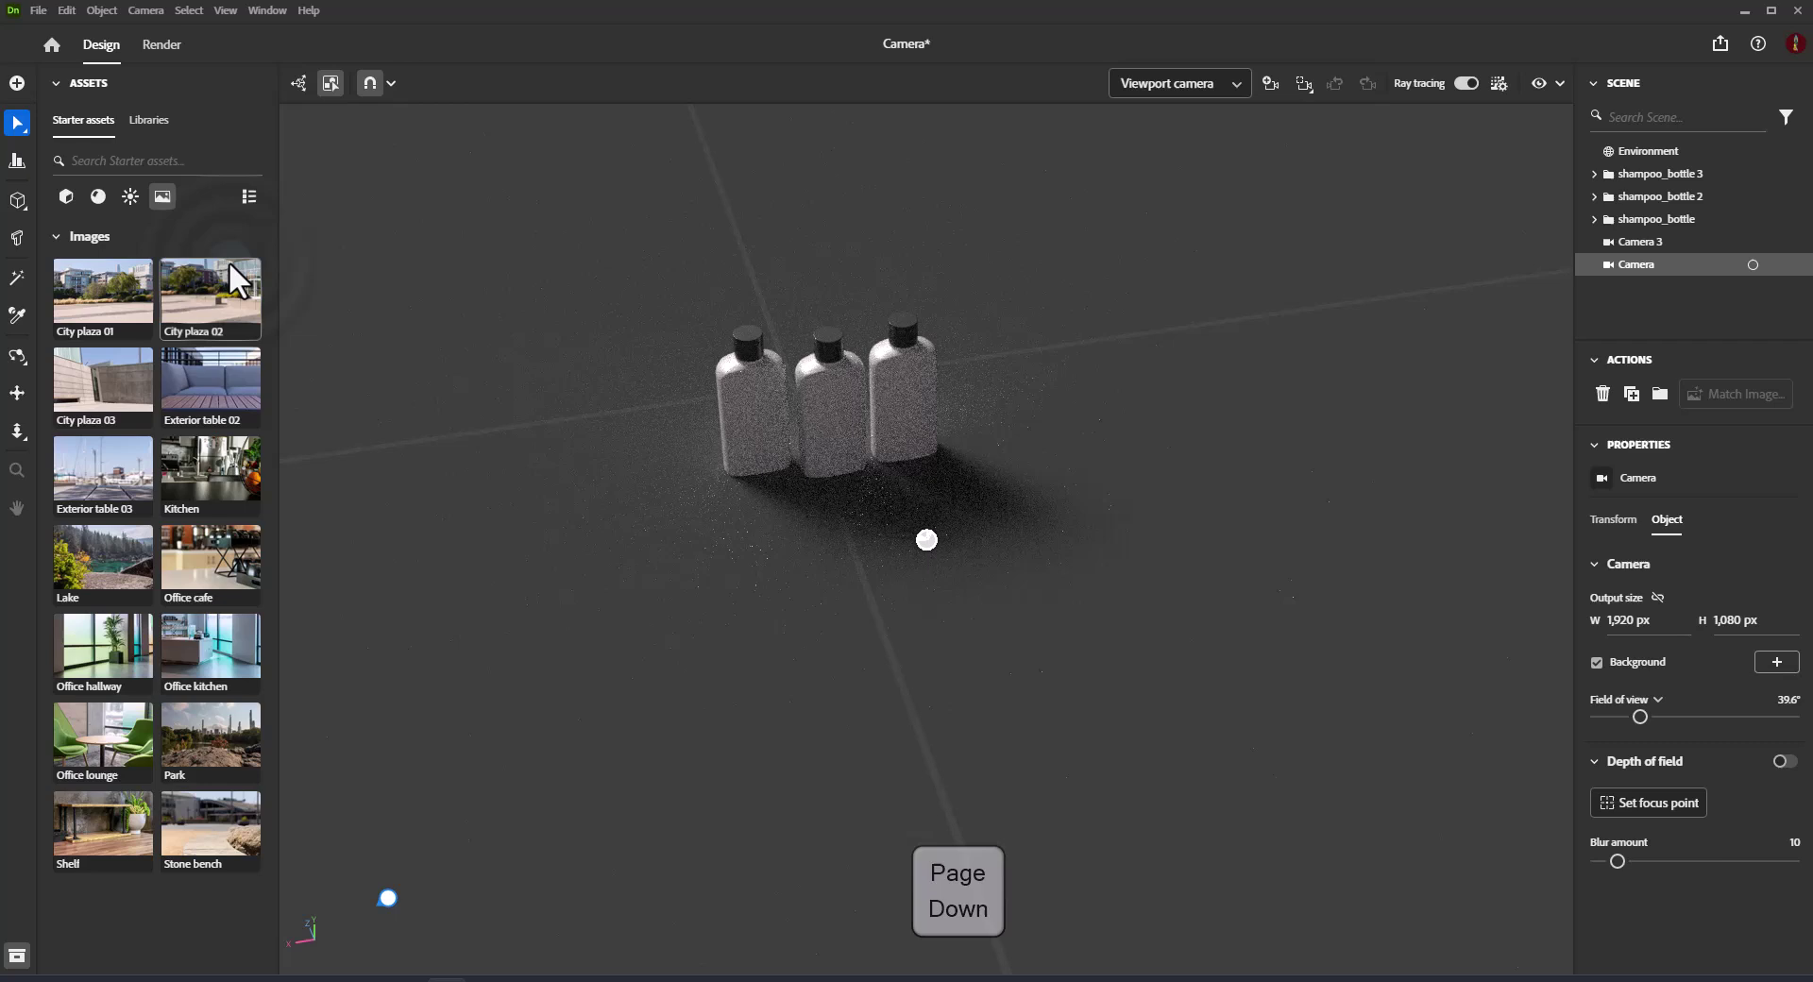
View the bottles from the Top preset, then the Front, Left and Right views.
left_click(146, 11)
mouse_move(232, 301)
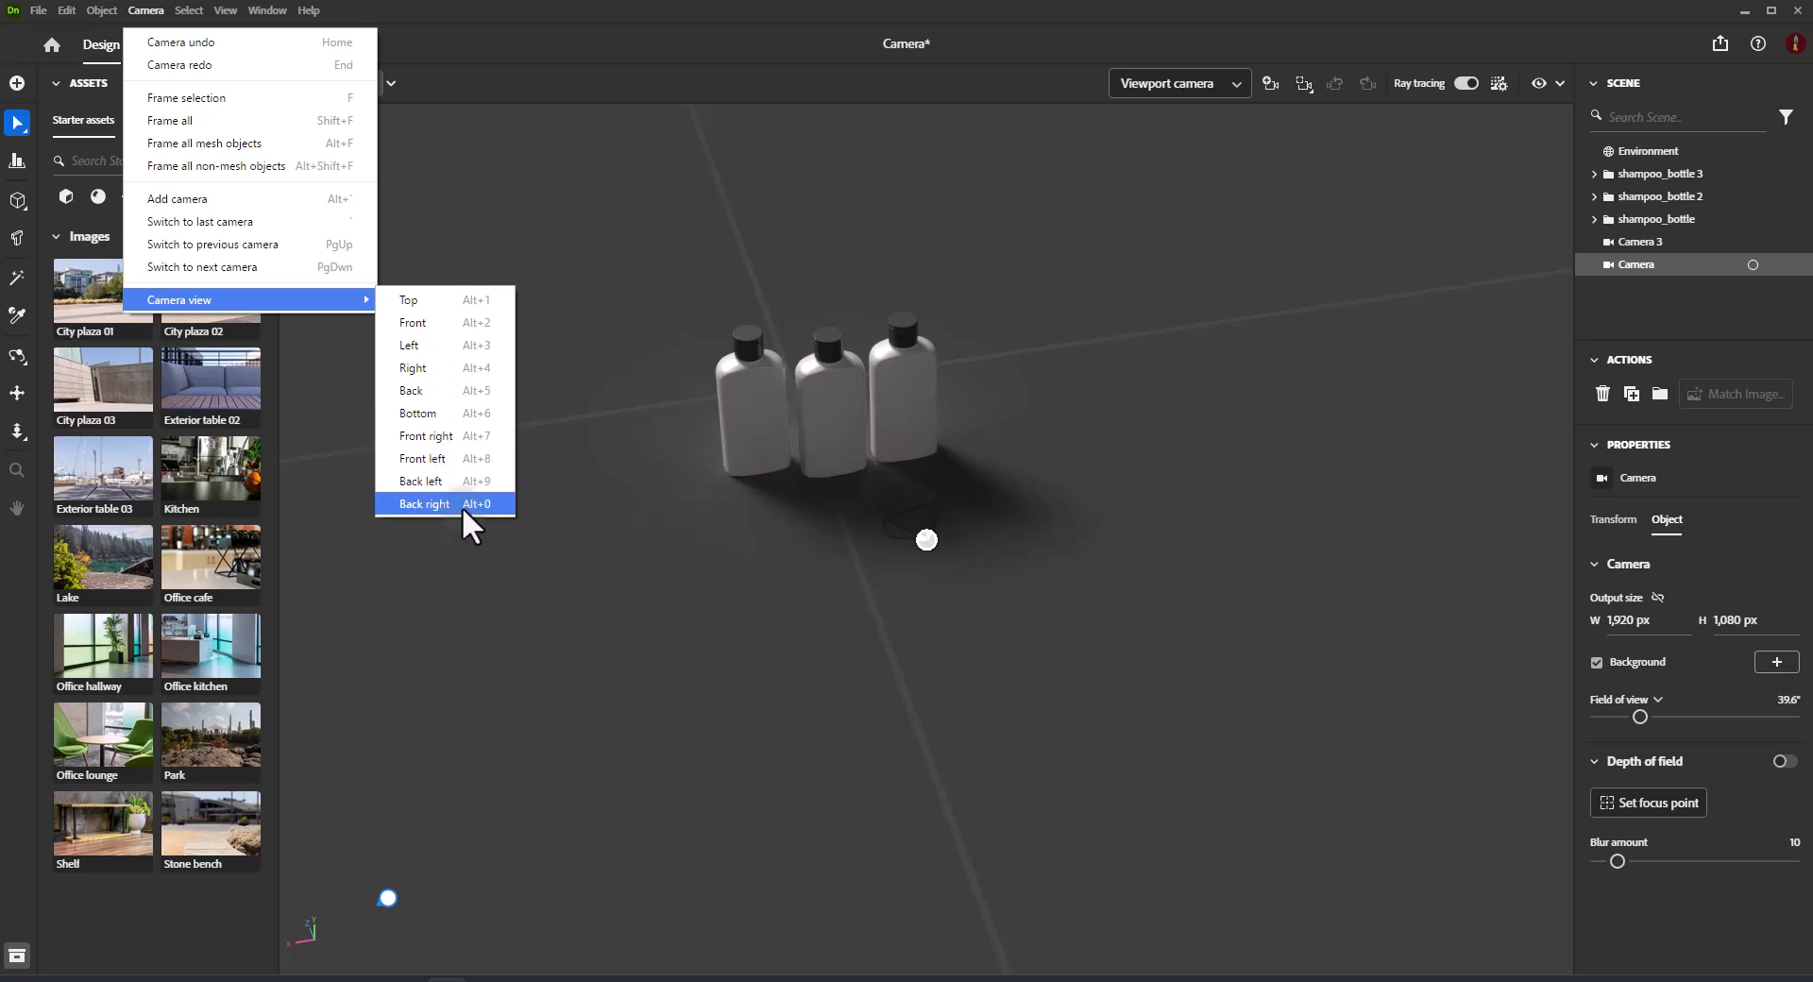
left_click(468, 302)
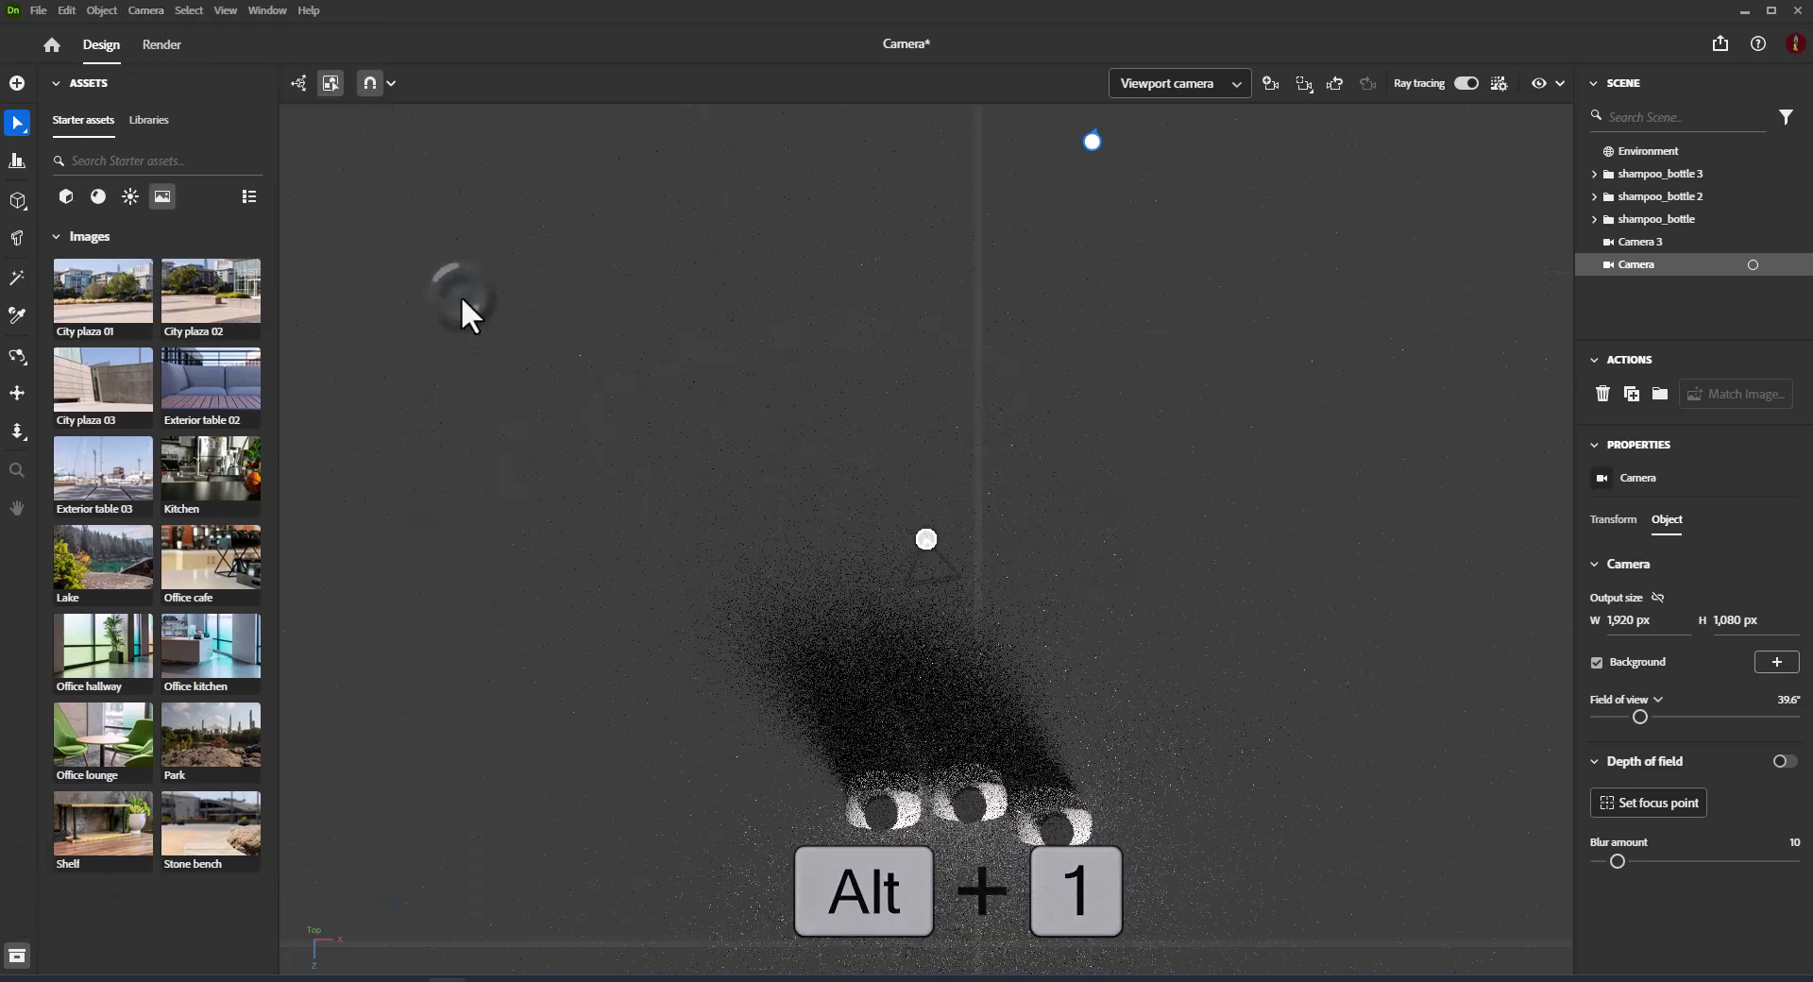
key("alt+2")
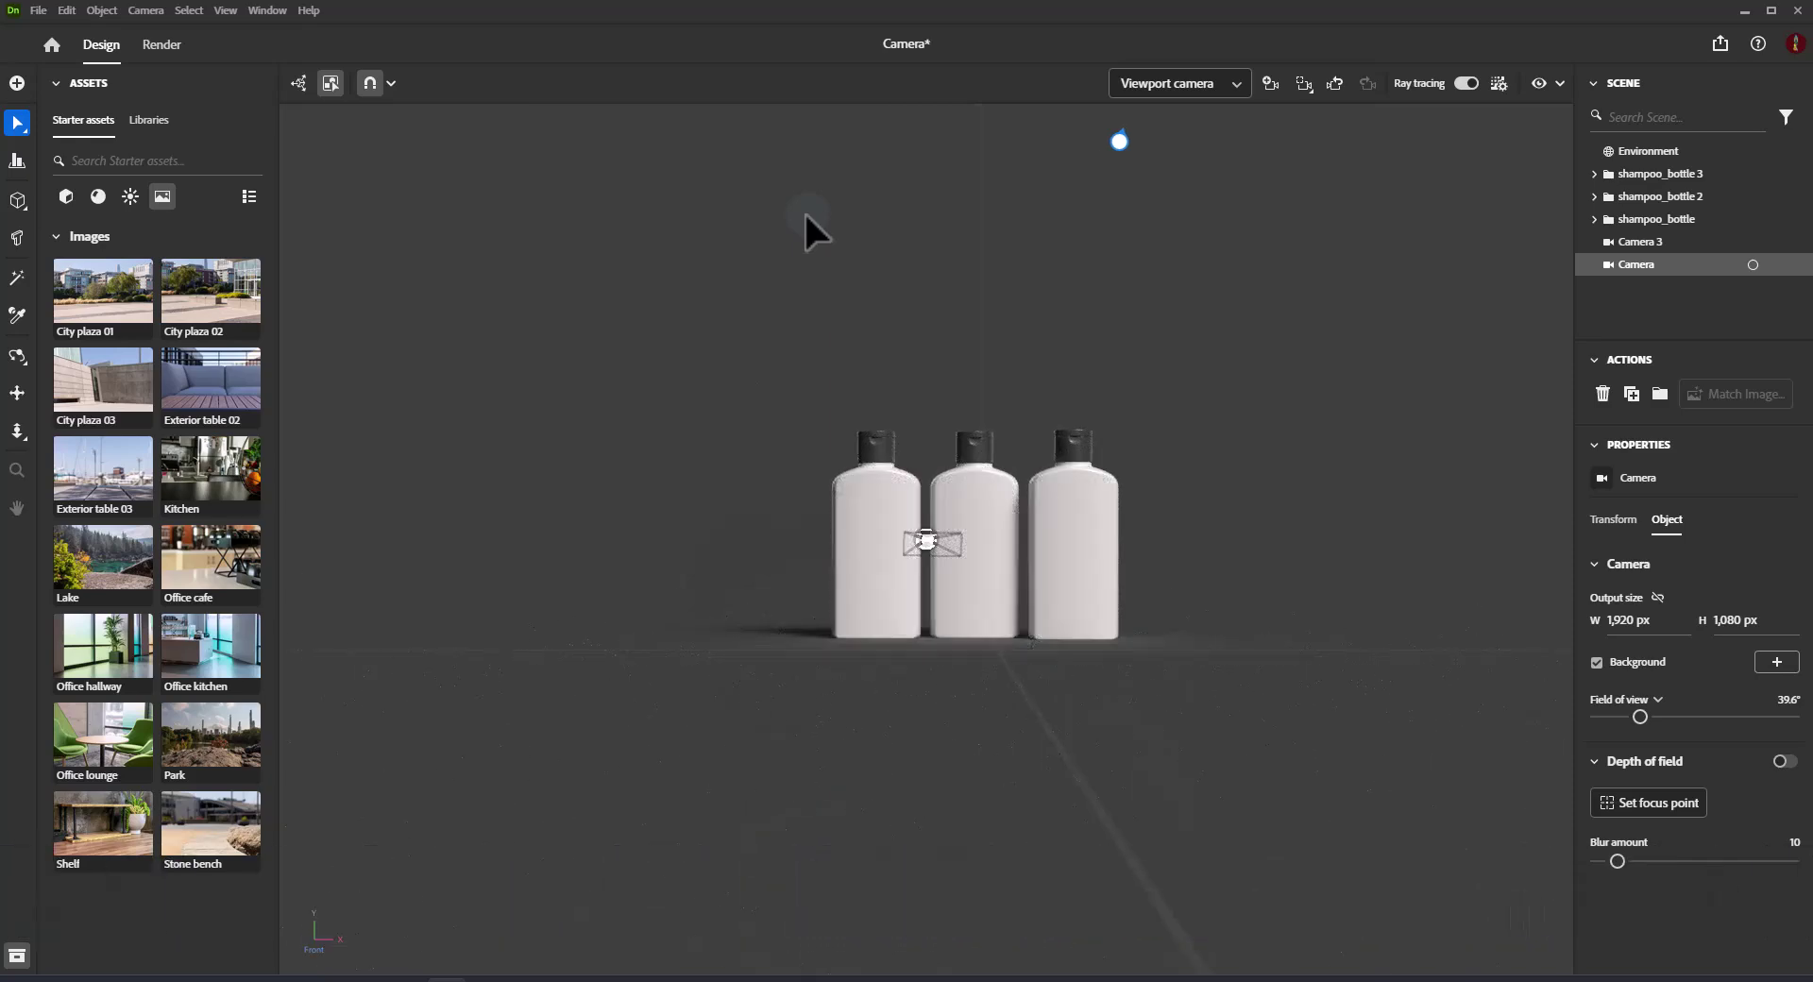
key("alt+3")
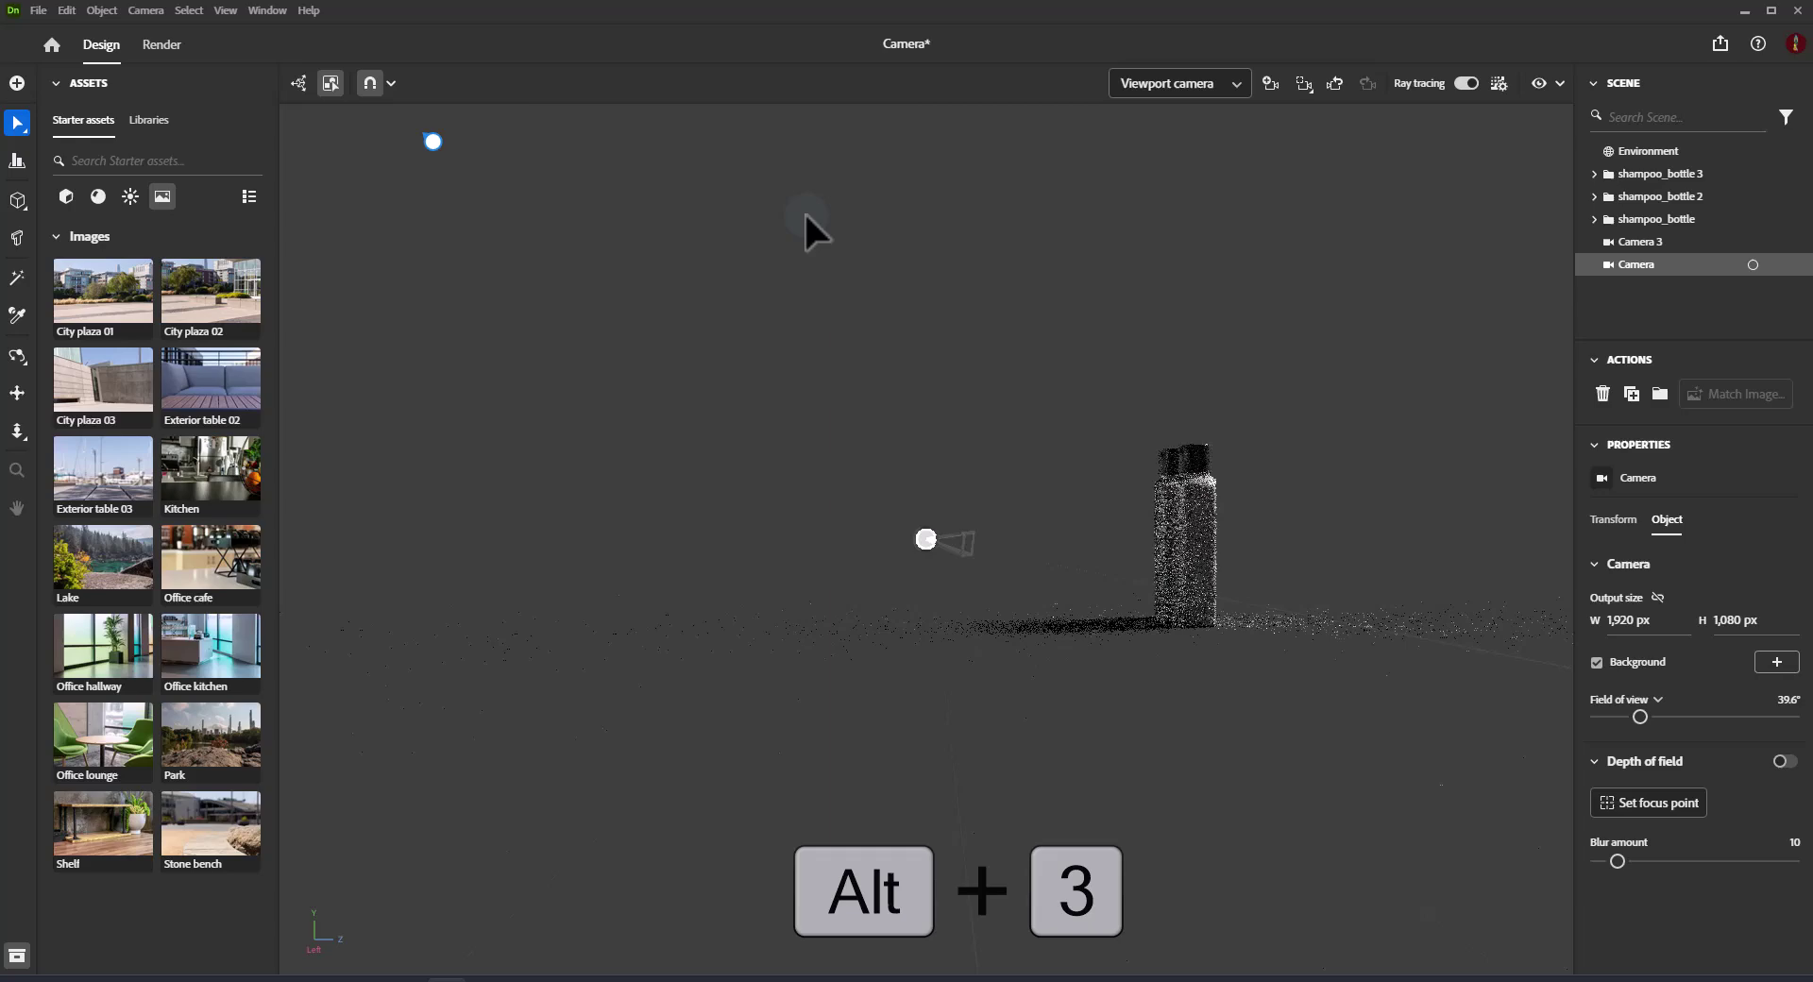
key("alt+4")
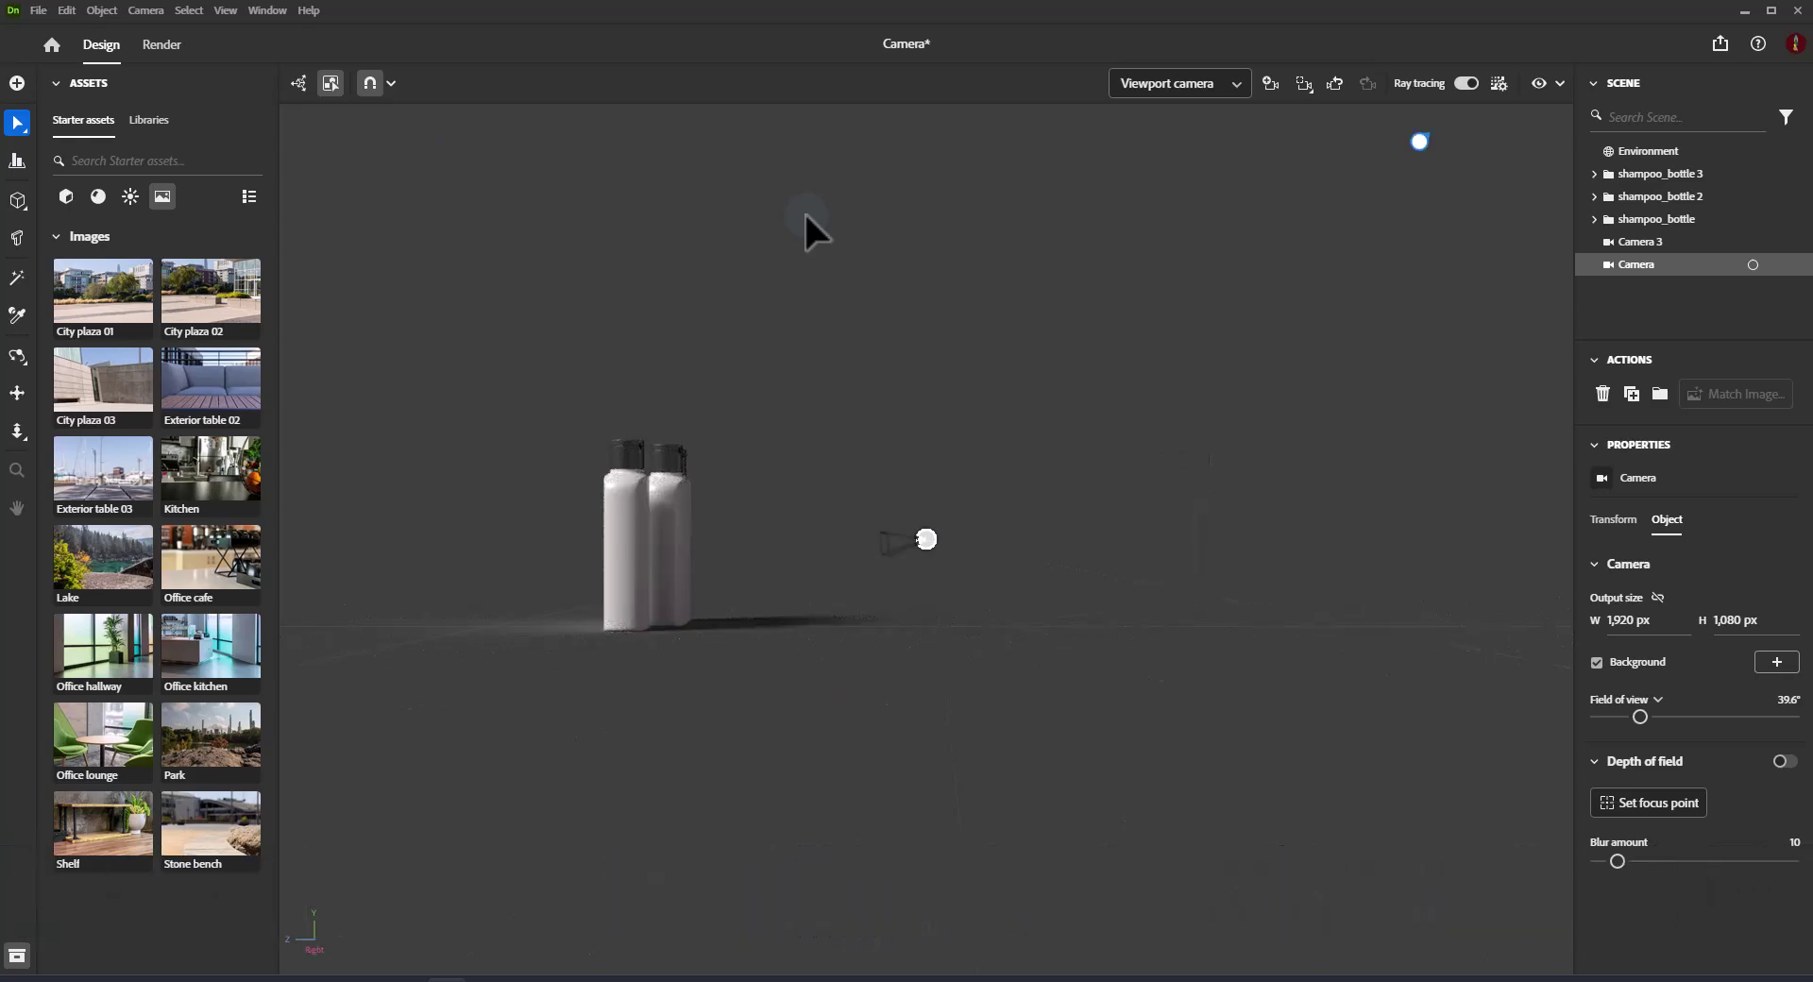
Cycle through the Back, Bottom and remaining angled preset views (Alt+5 to Alt+0).
key("alt+5")
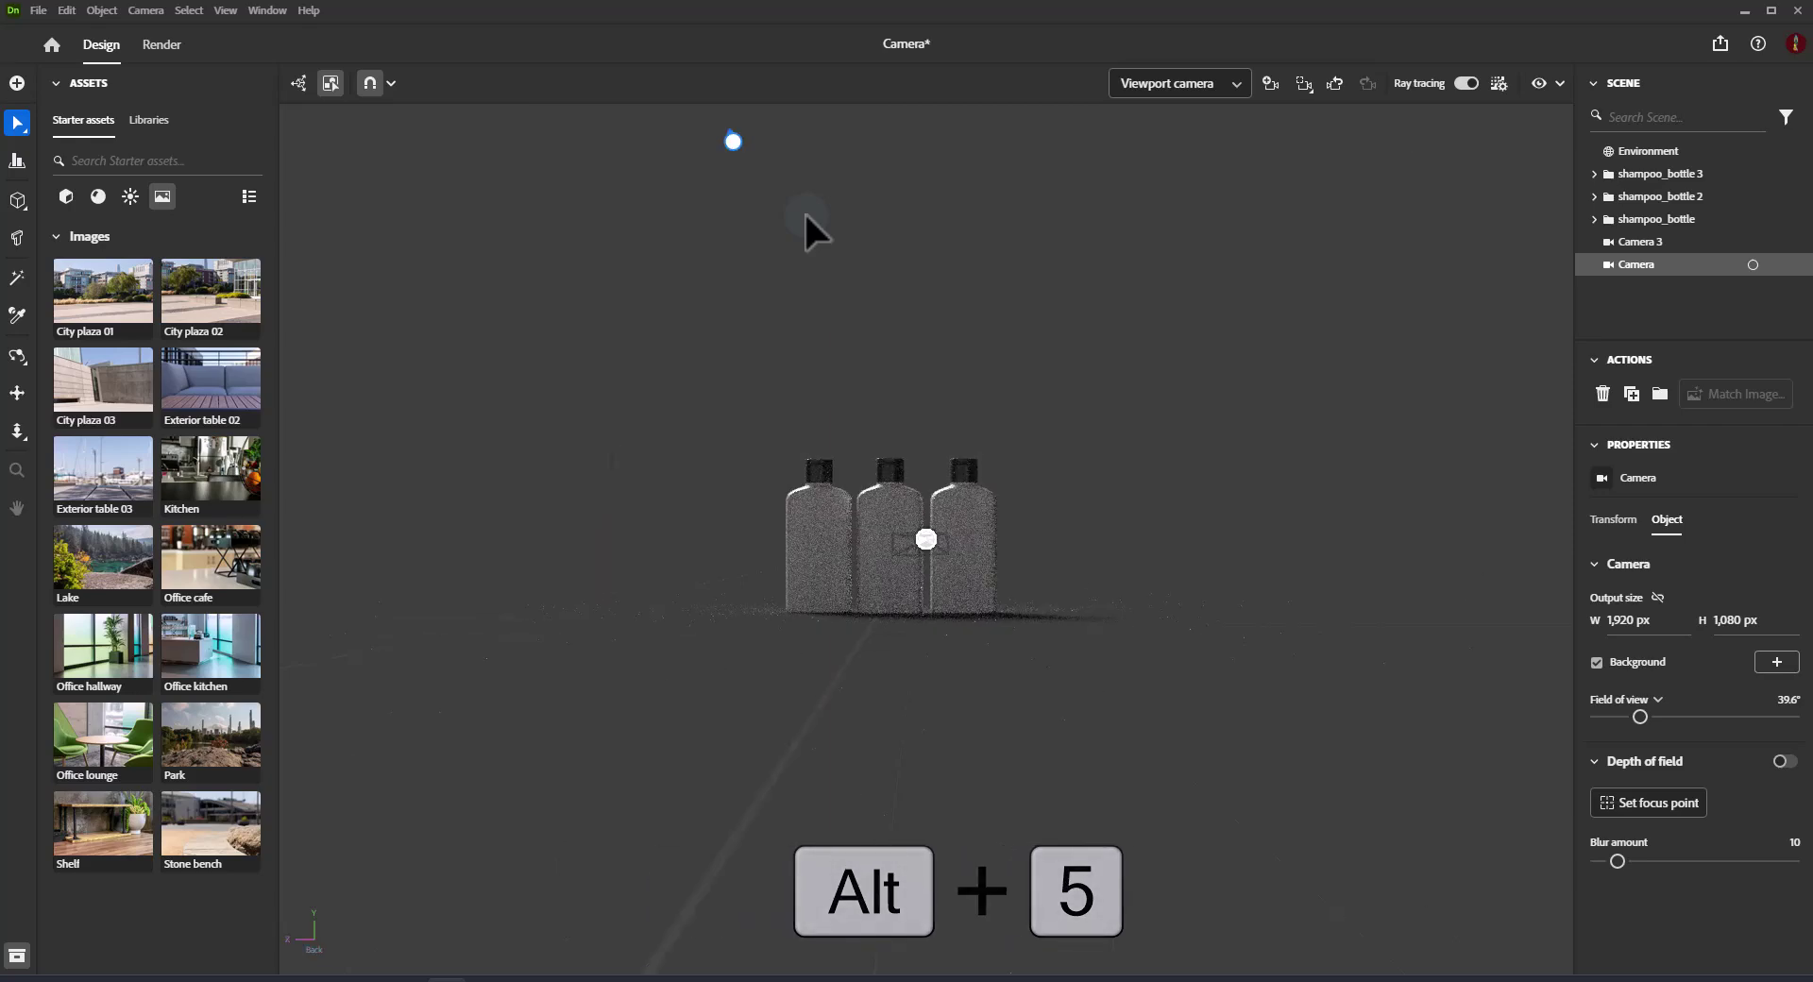
key("alt+6")
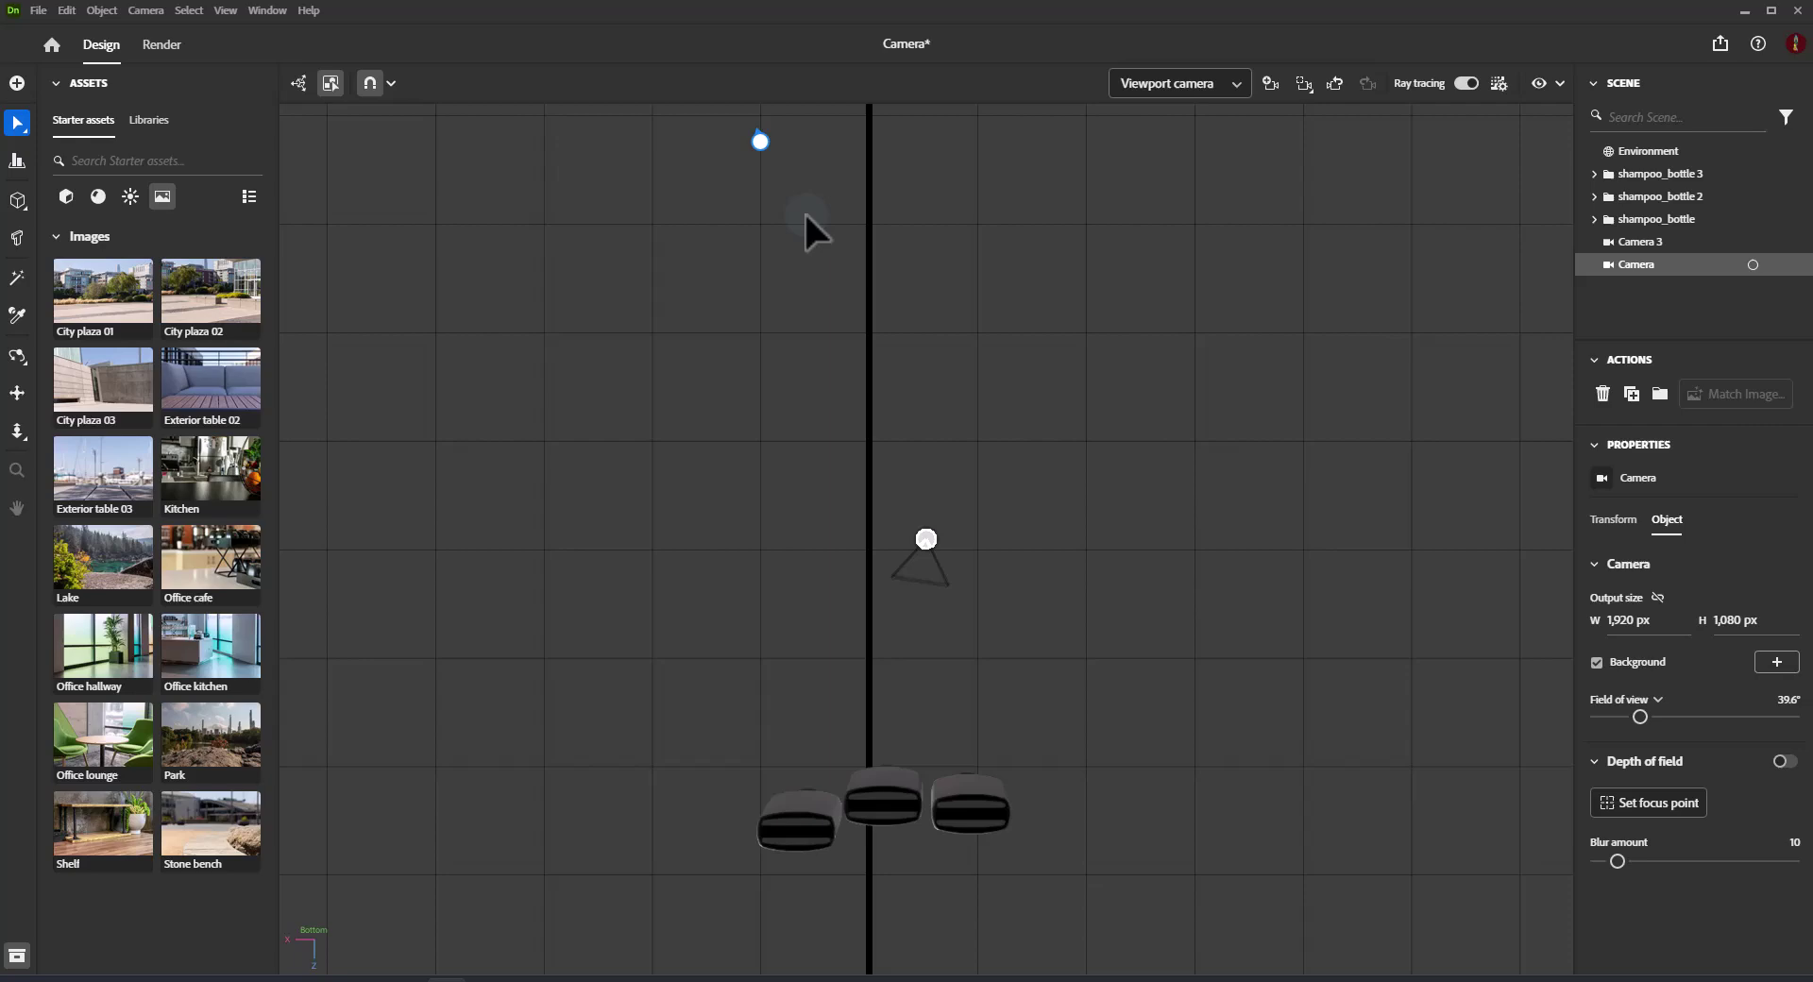
key("alt+7")
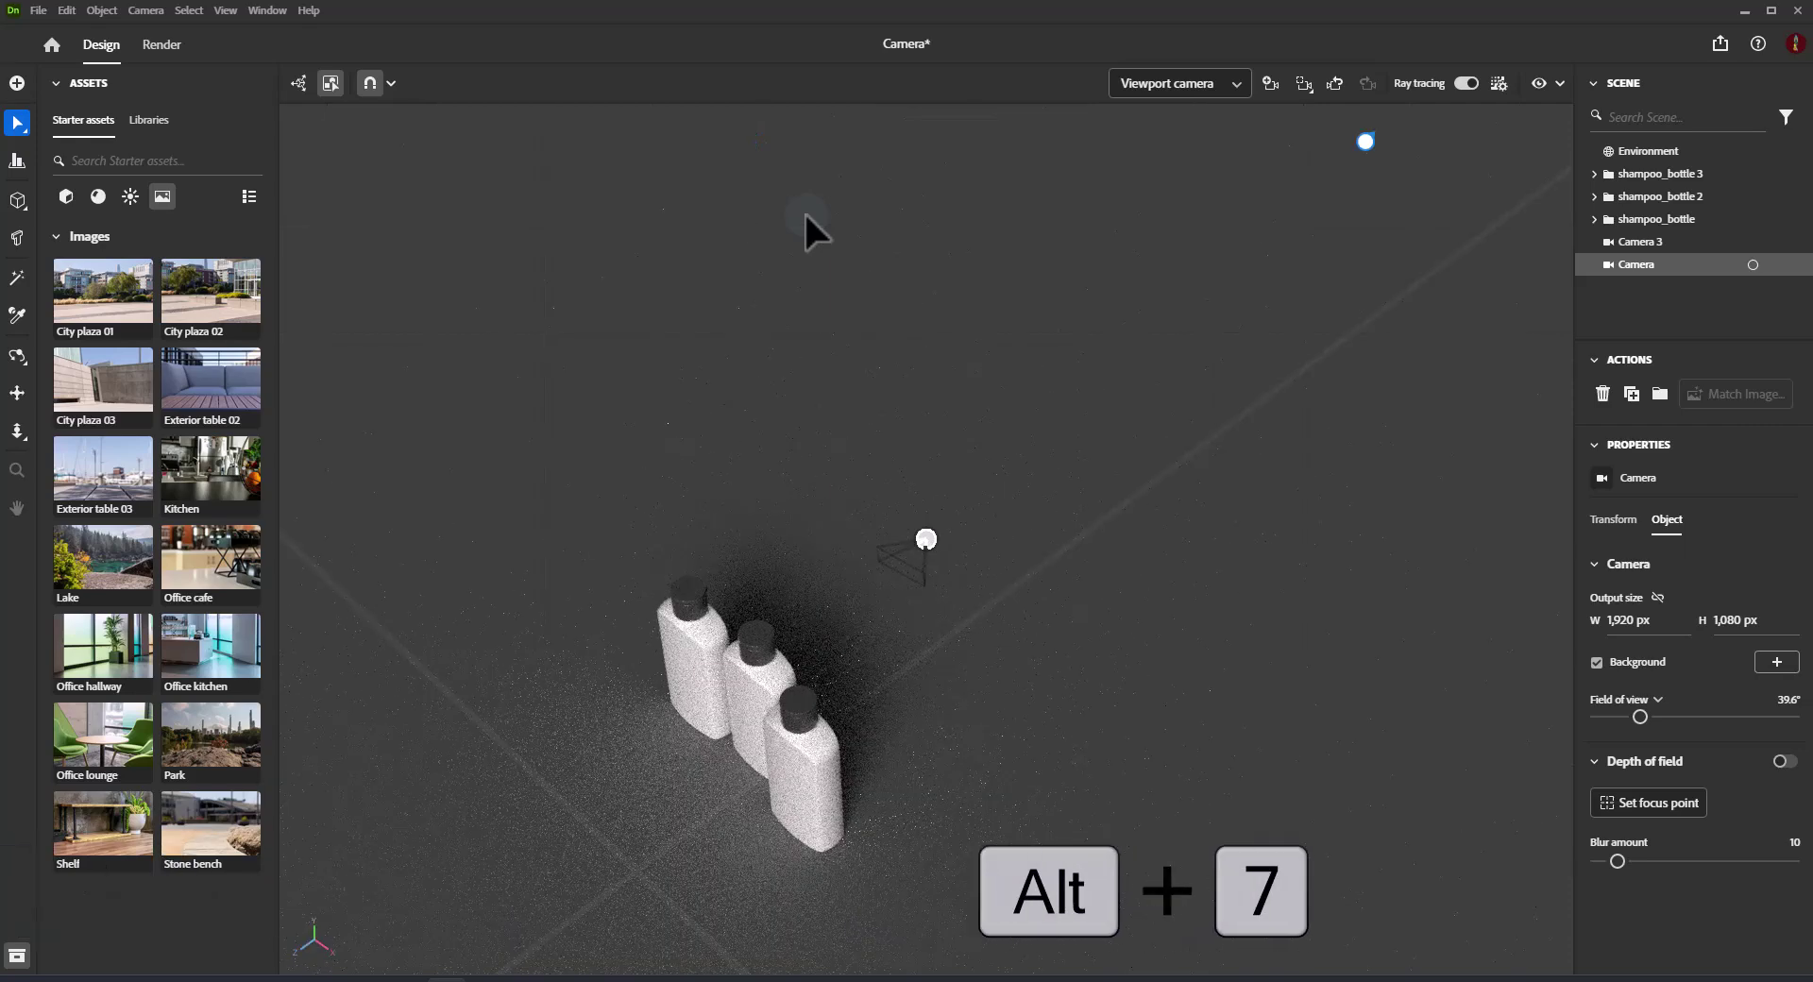
key("alt+8")
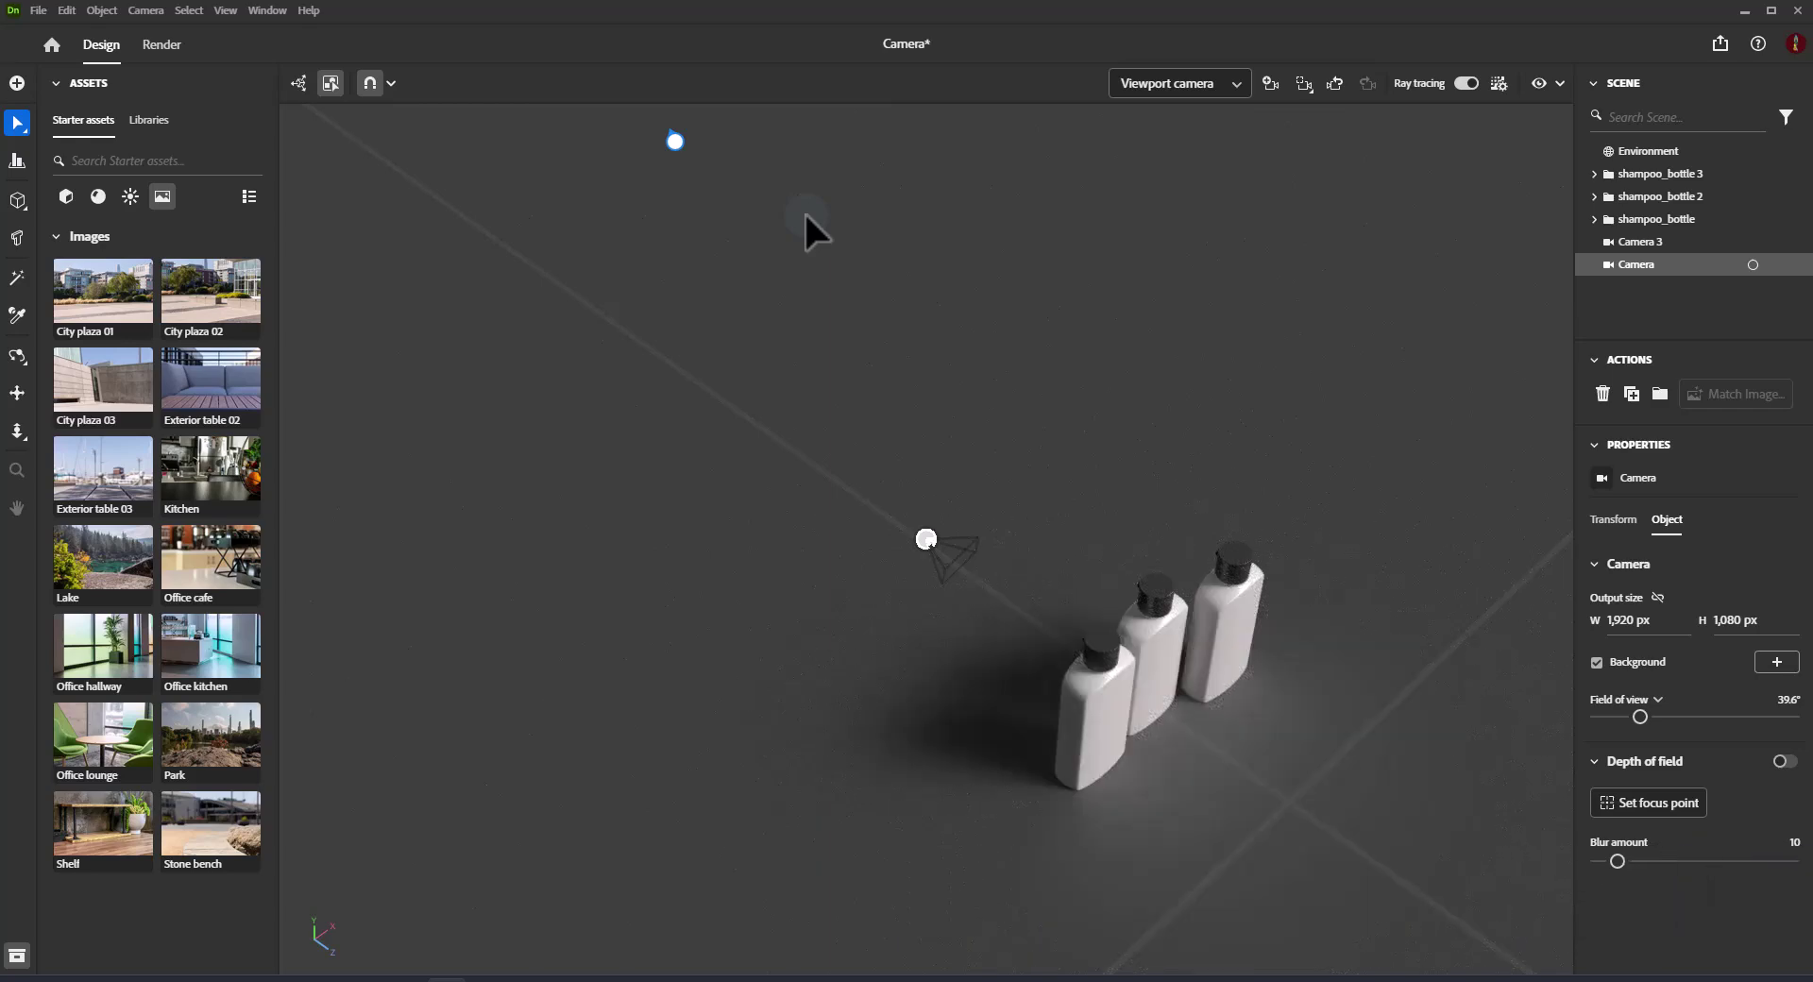
key("alt+9")
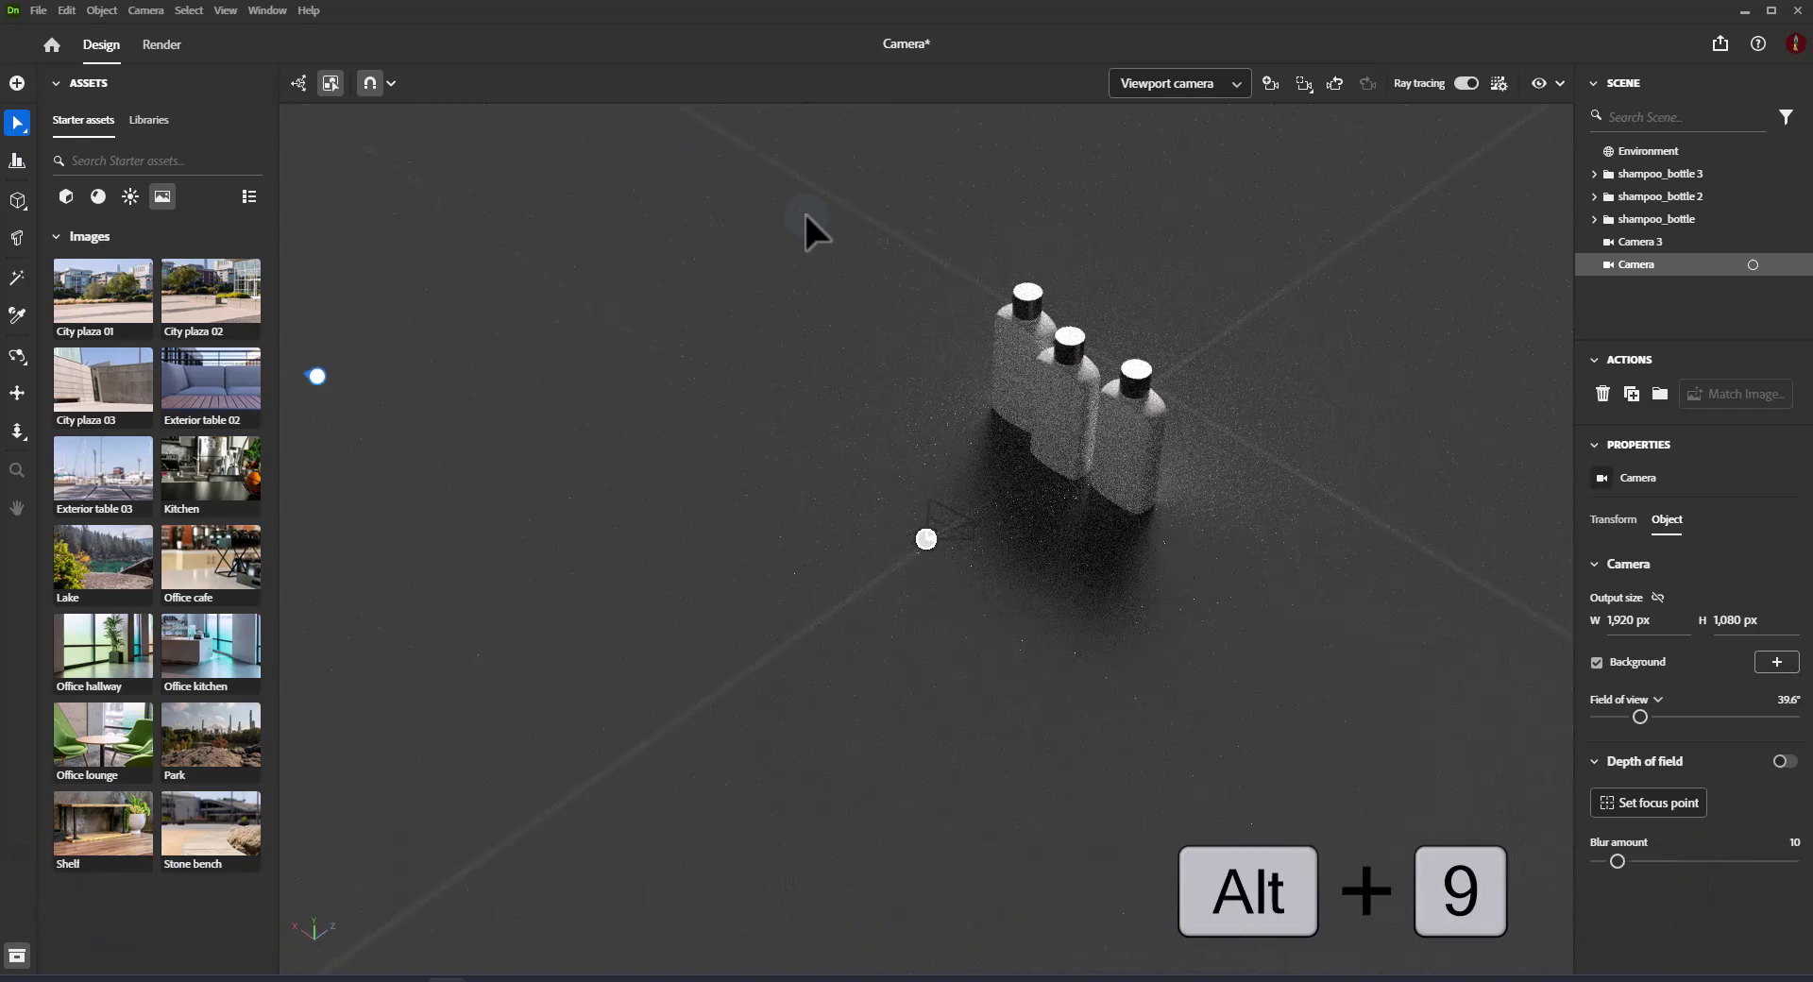
key("alt+0")
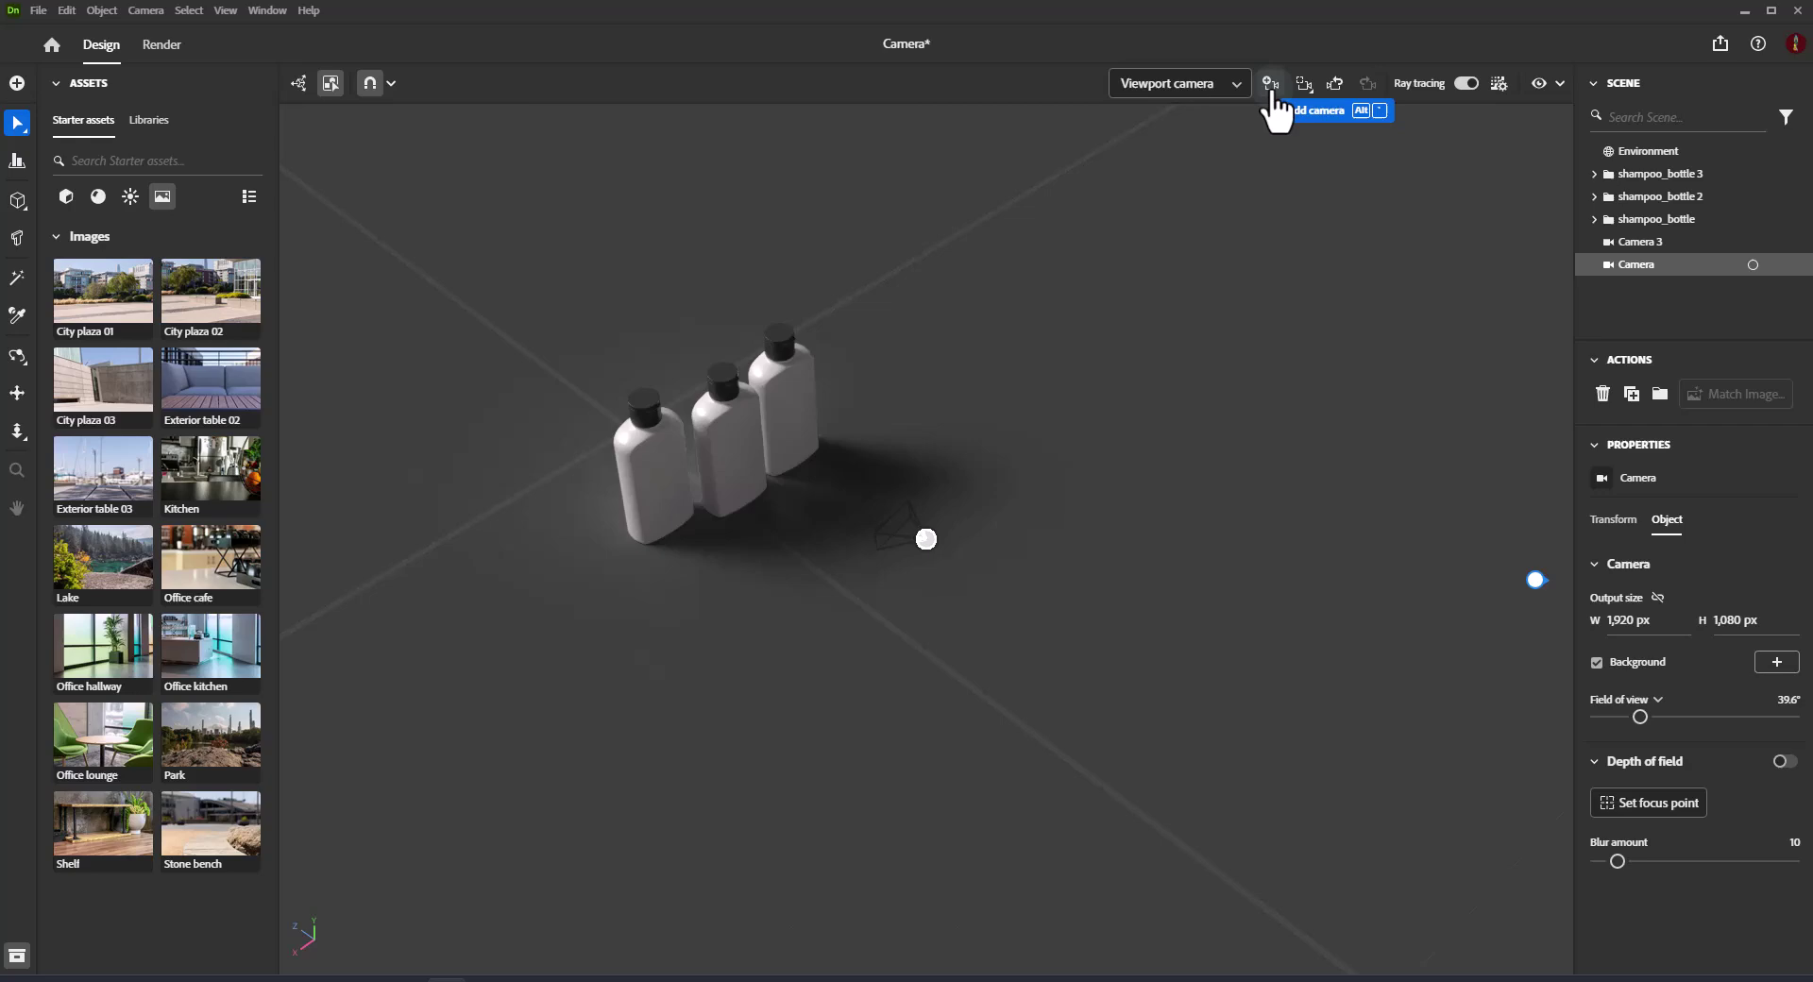
Add Camera 4, frame then undo the framing, and check its Transform and Object settings.
left_click(1273, 91)
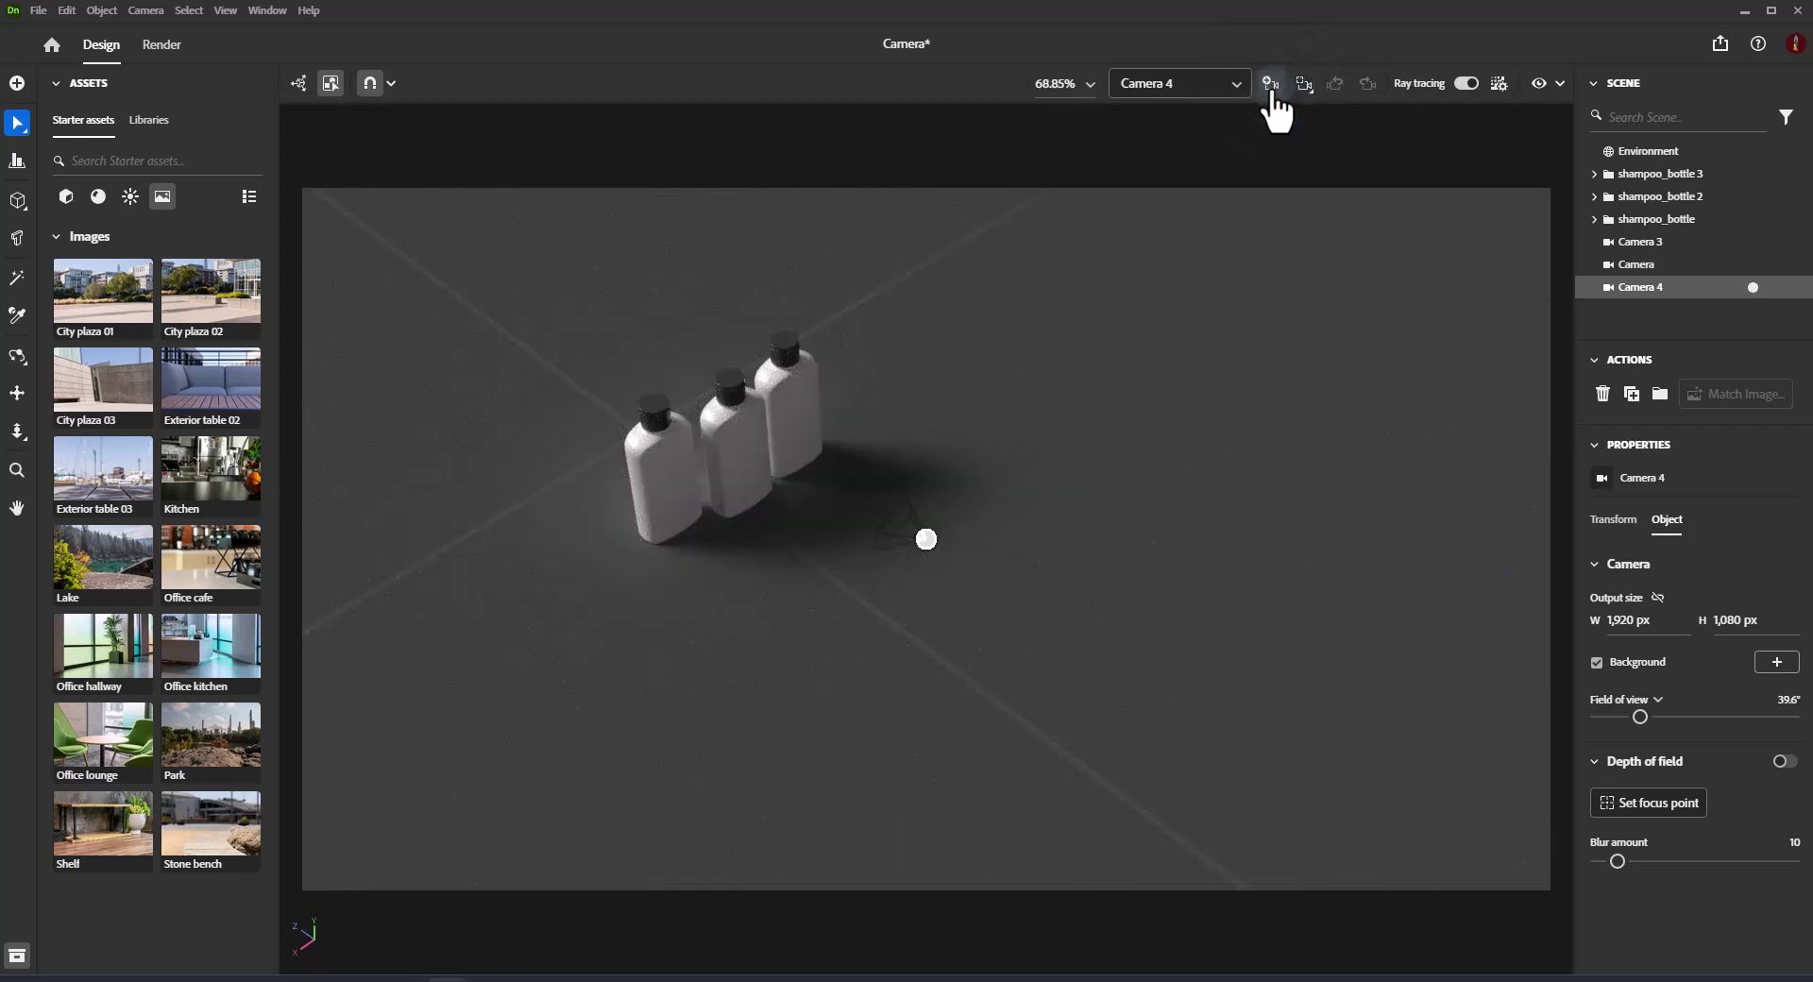
key("alt+grave")
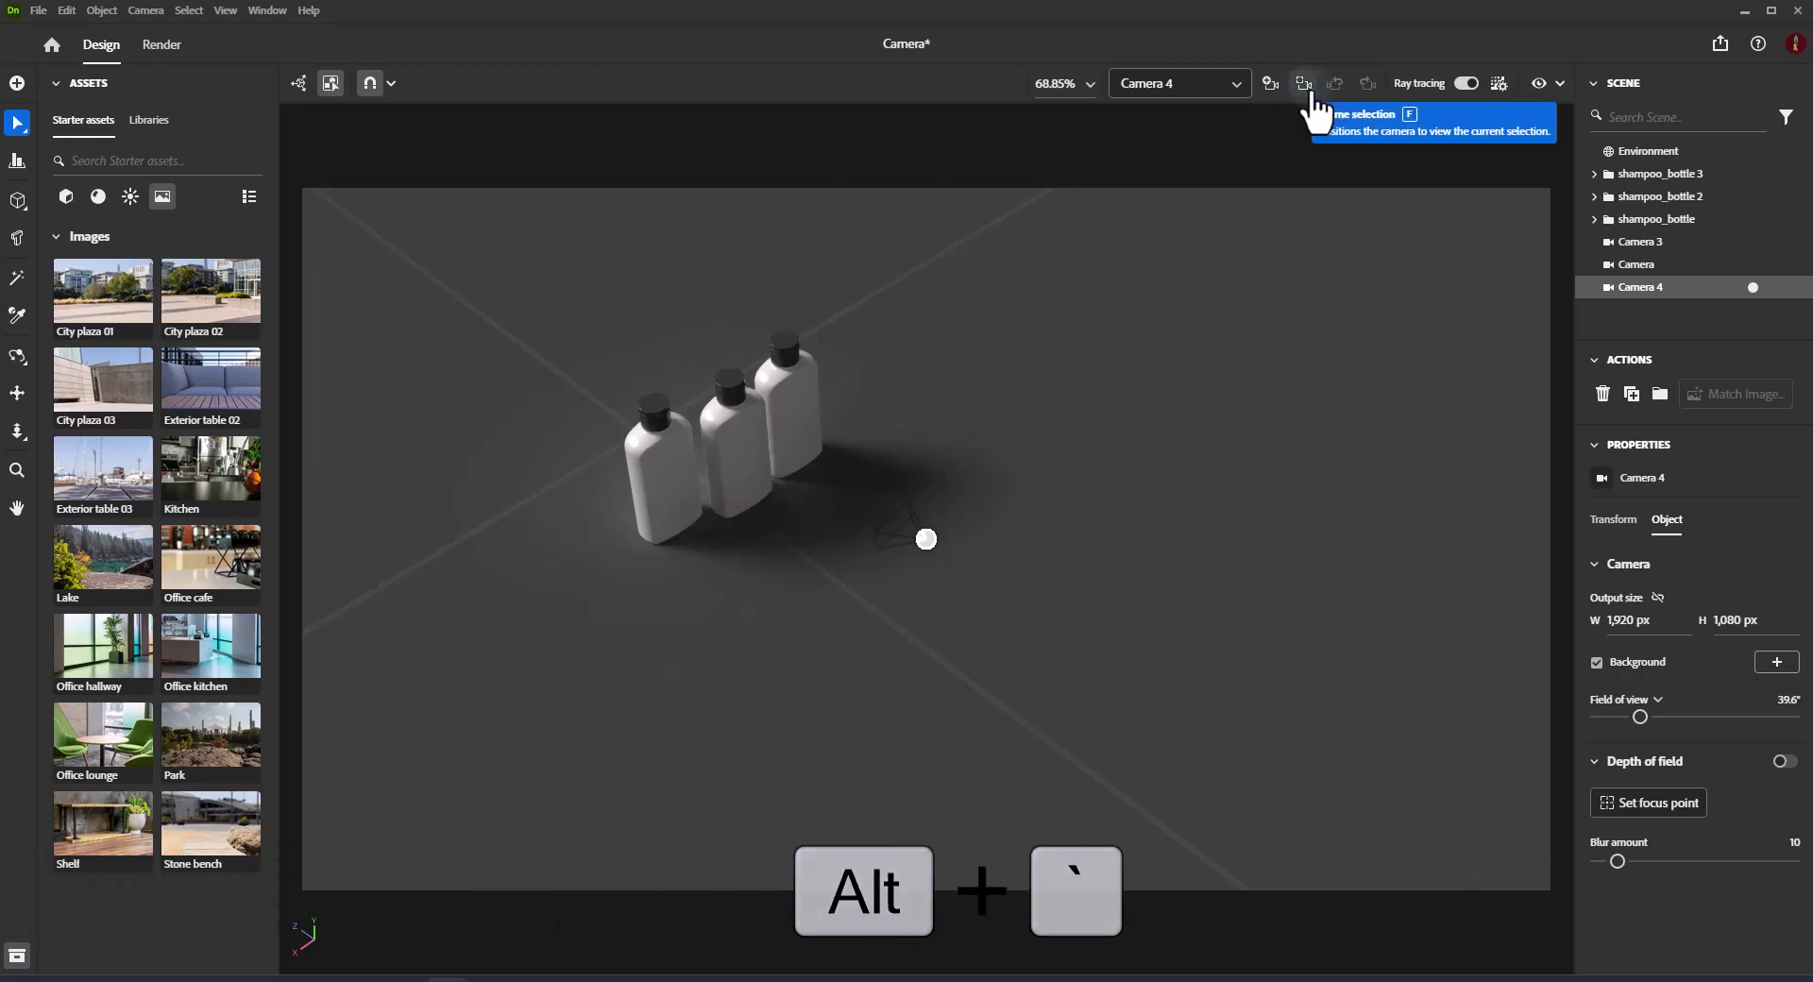
left_click(1307, 95)
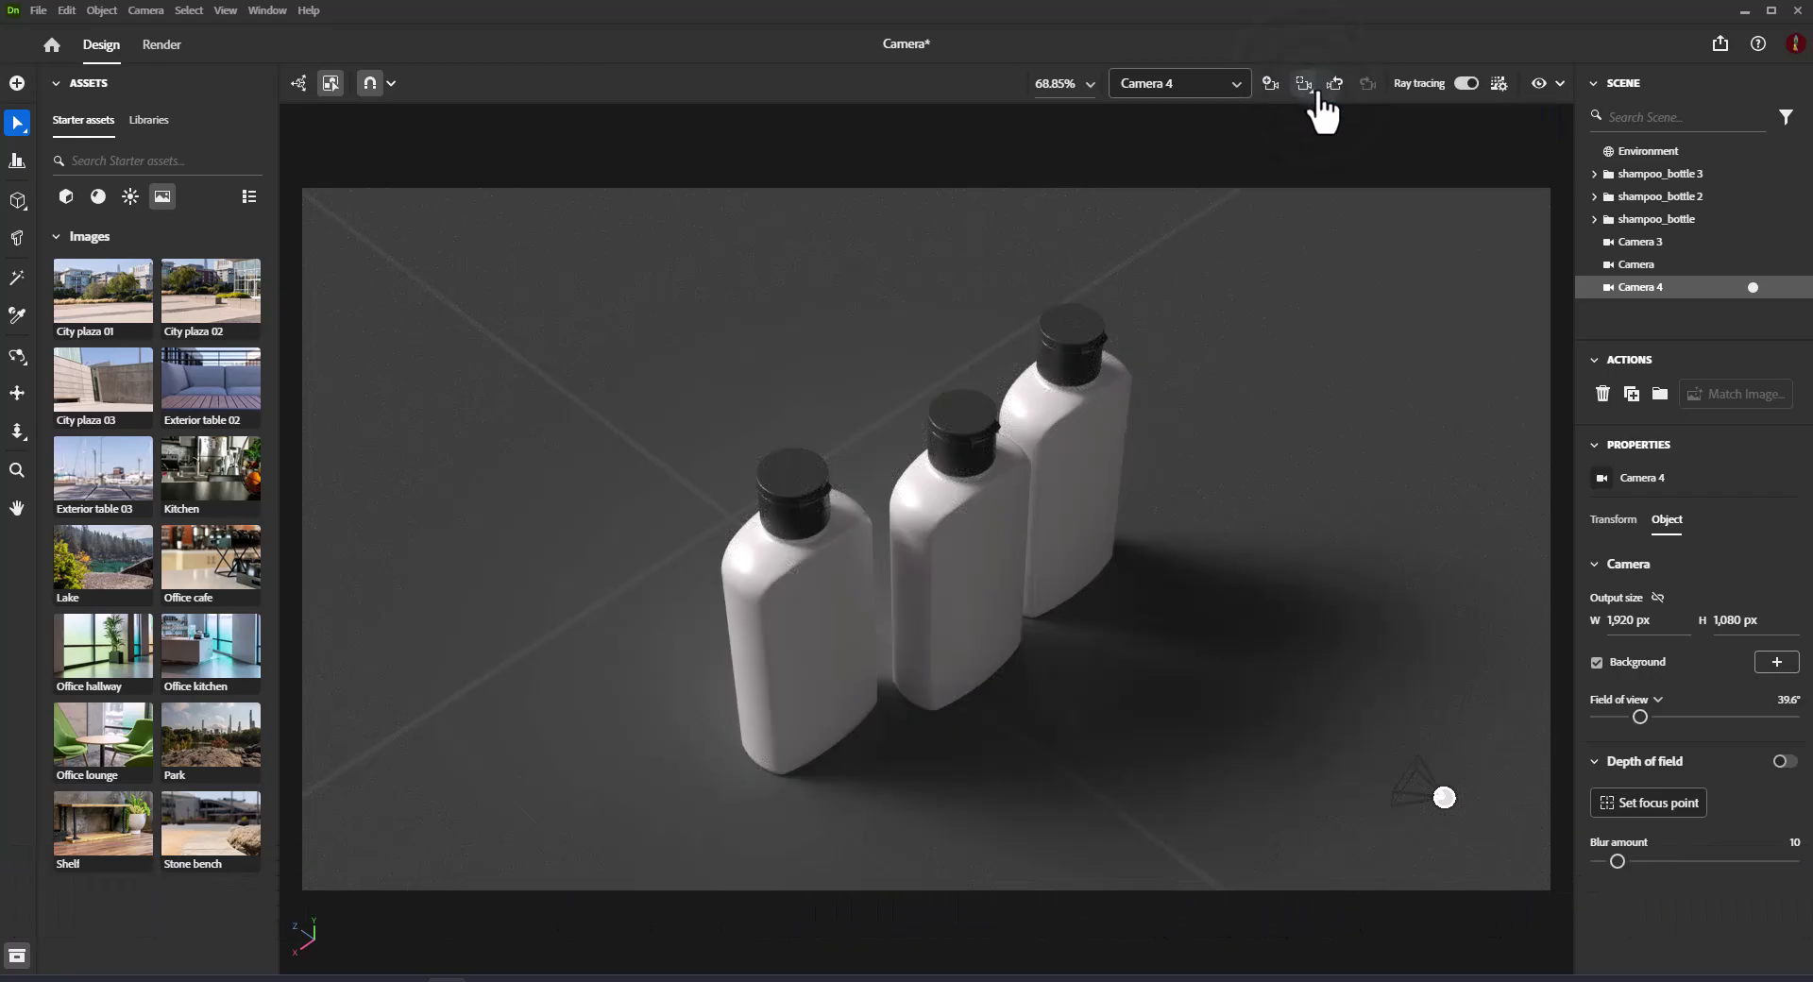
left_click(1335, 87)
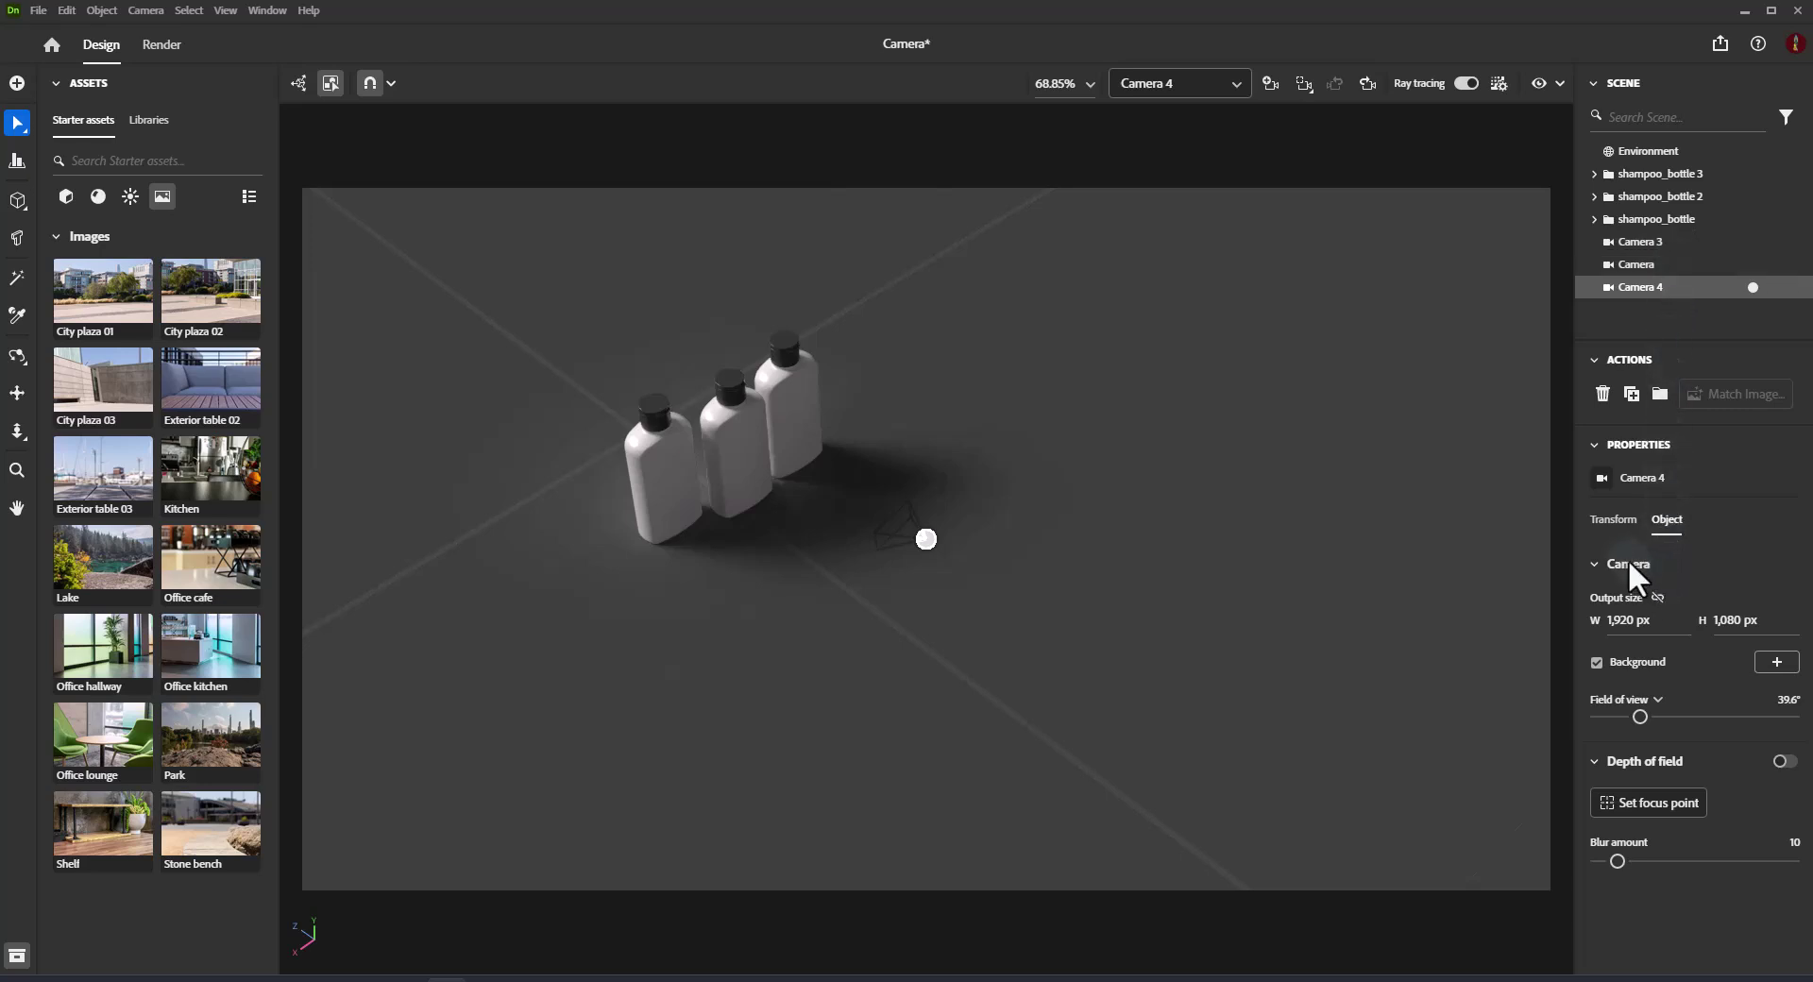
left_click(1615, 525)
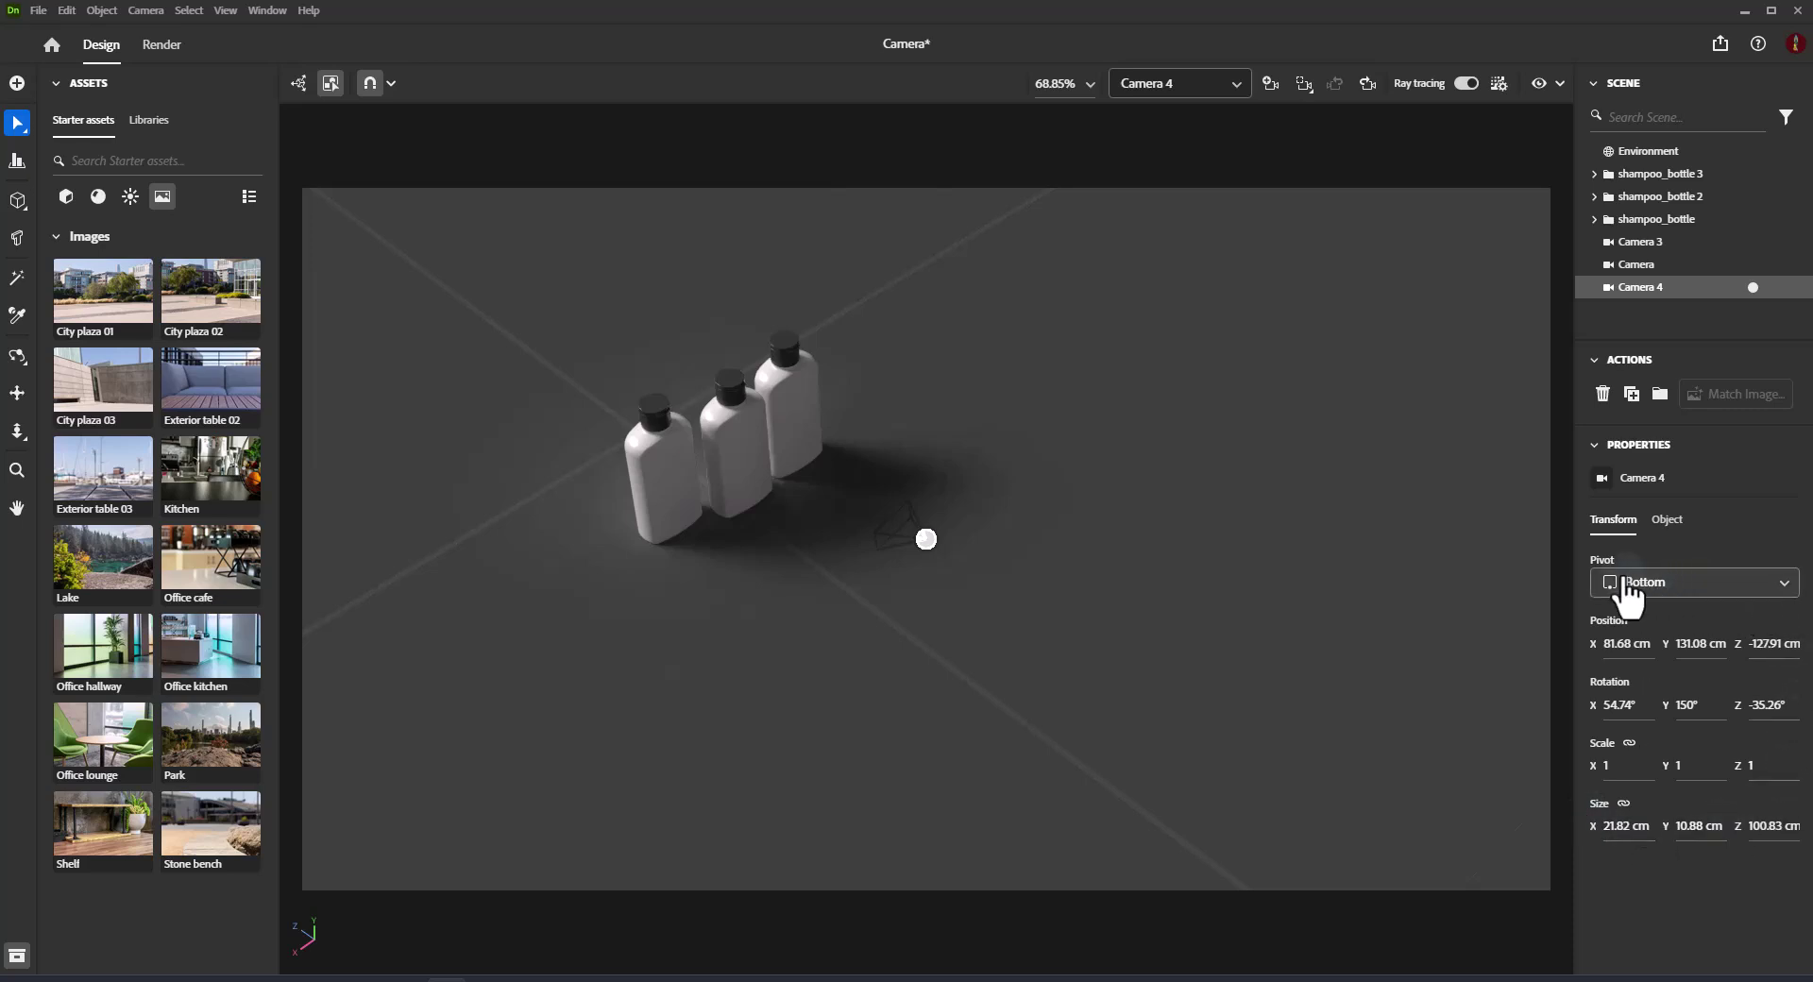
left_click(1667, 521)
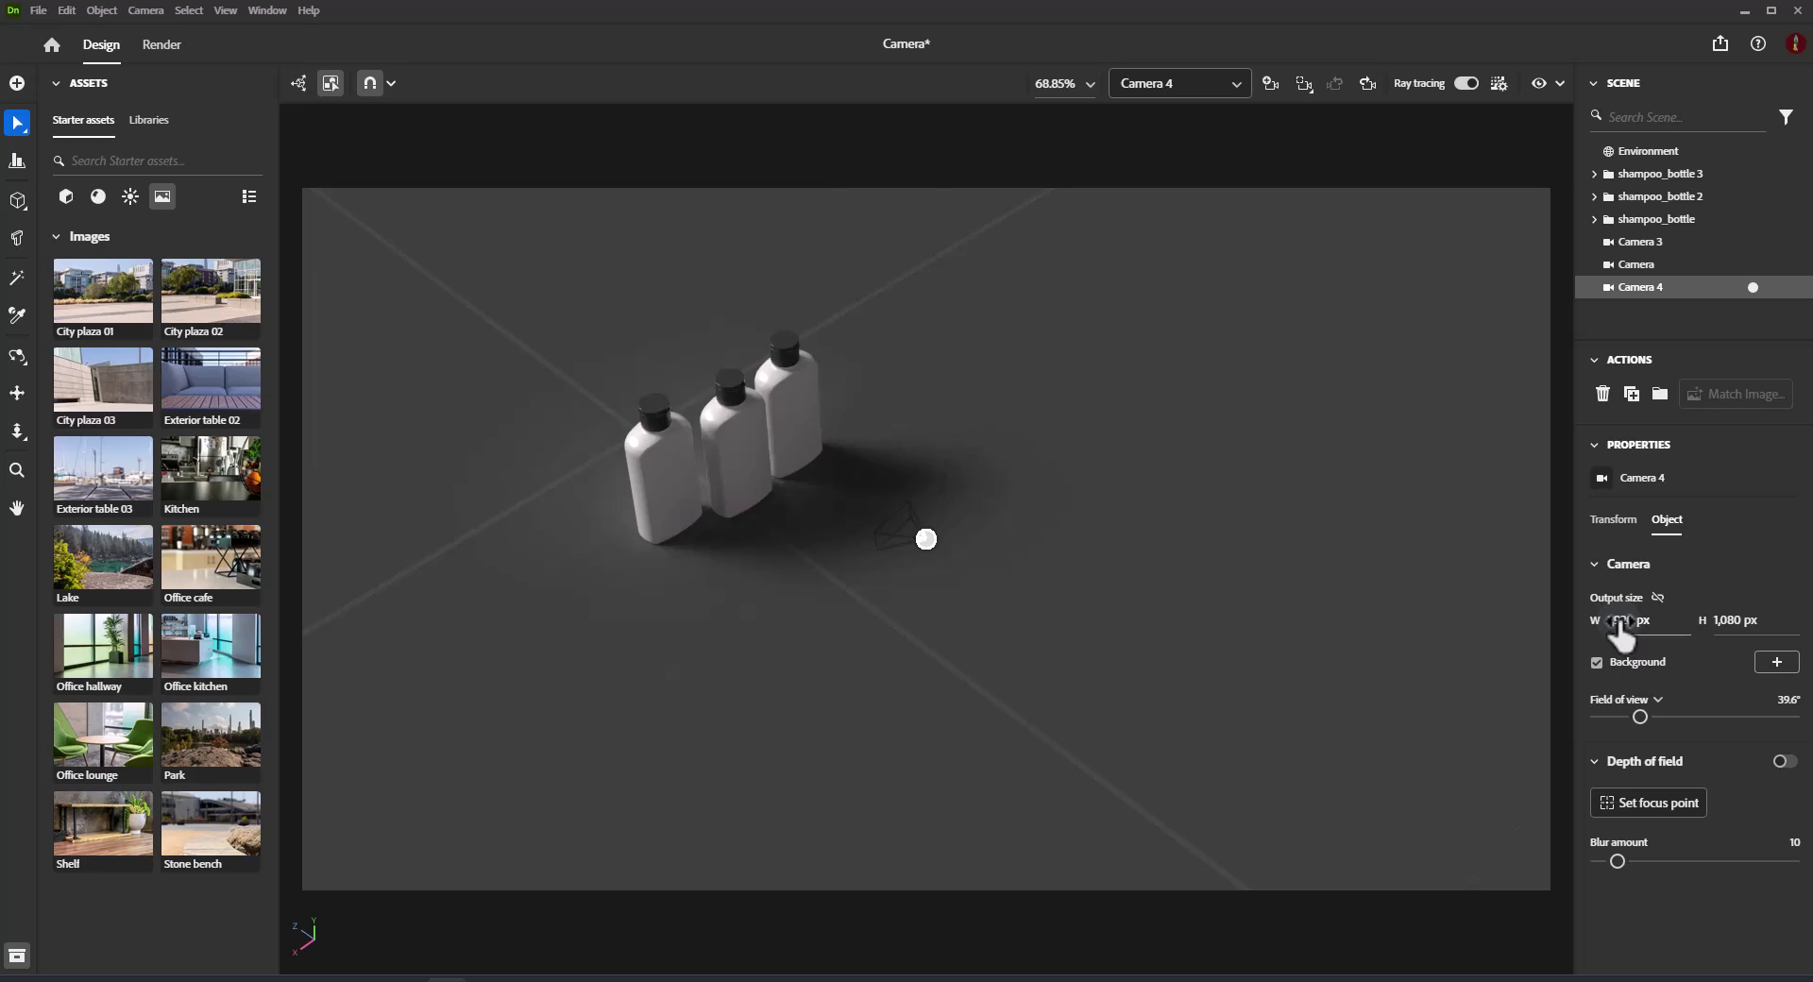
Set Camera 4's X rotation and raise it to about 131 cm.
left_click(1614, 520)
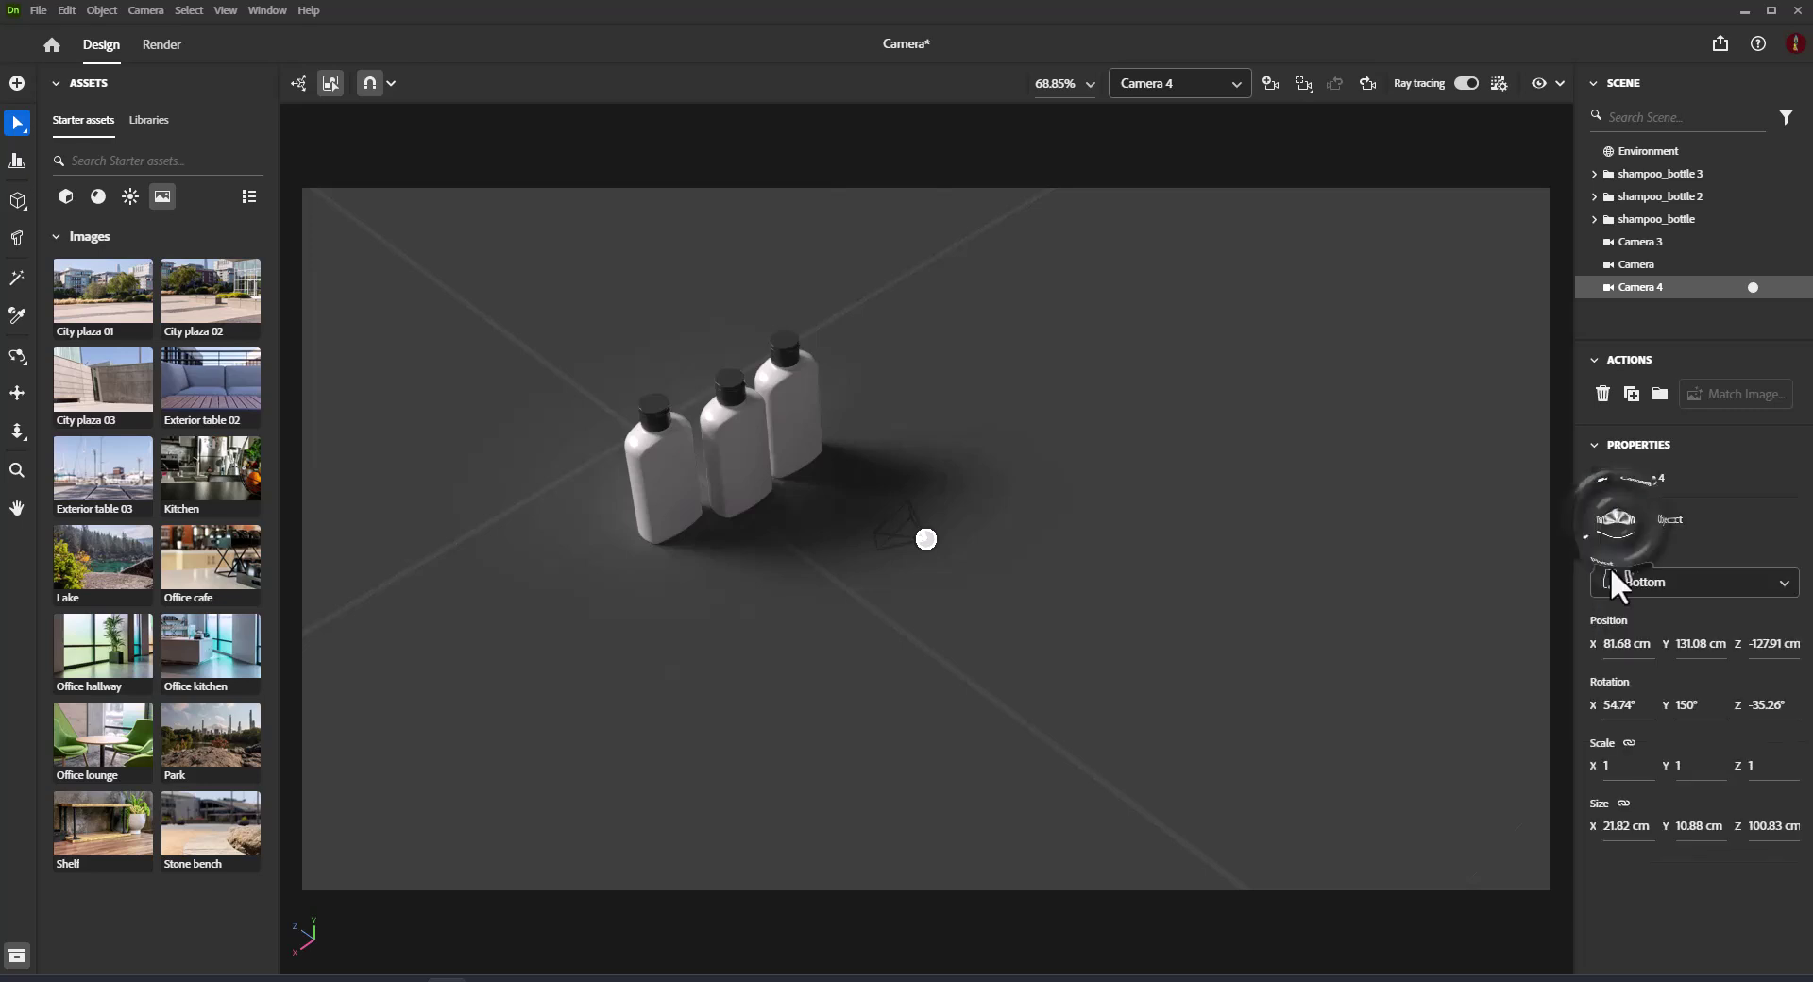
left_click(1619, 710)
key("Return")
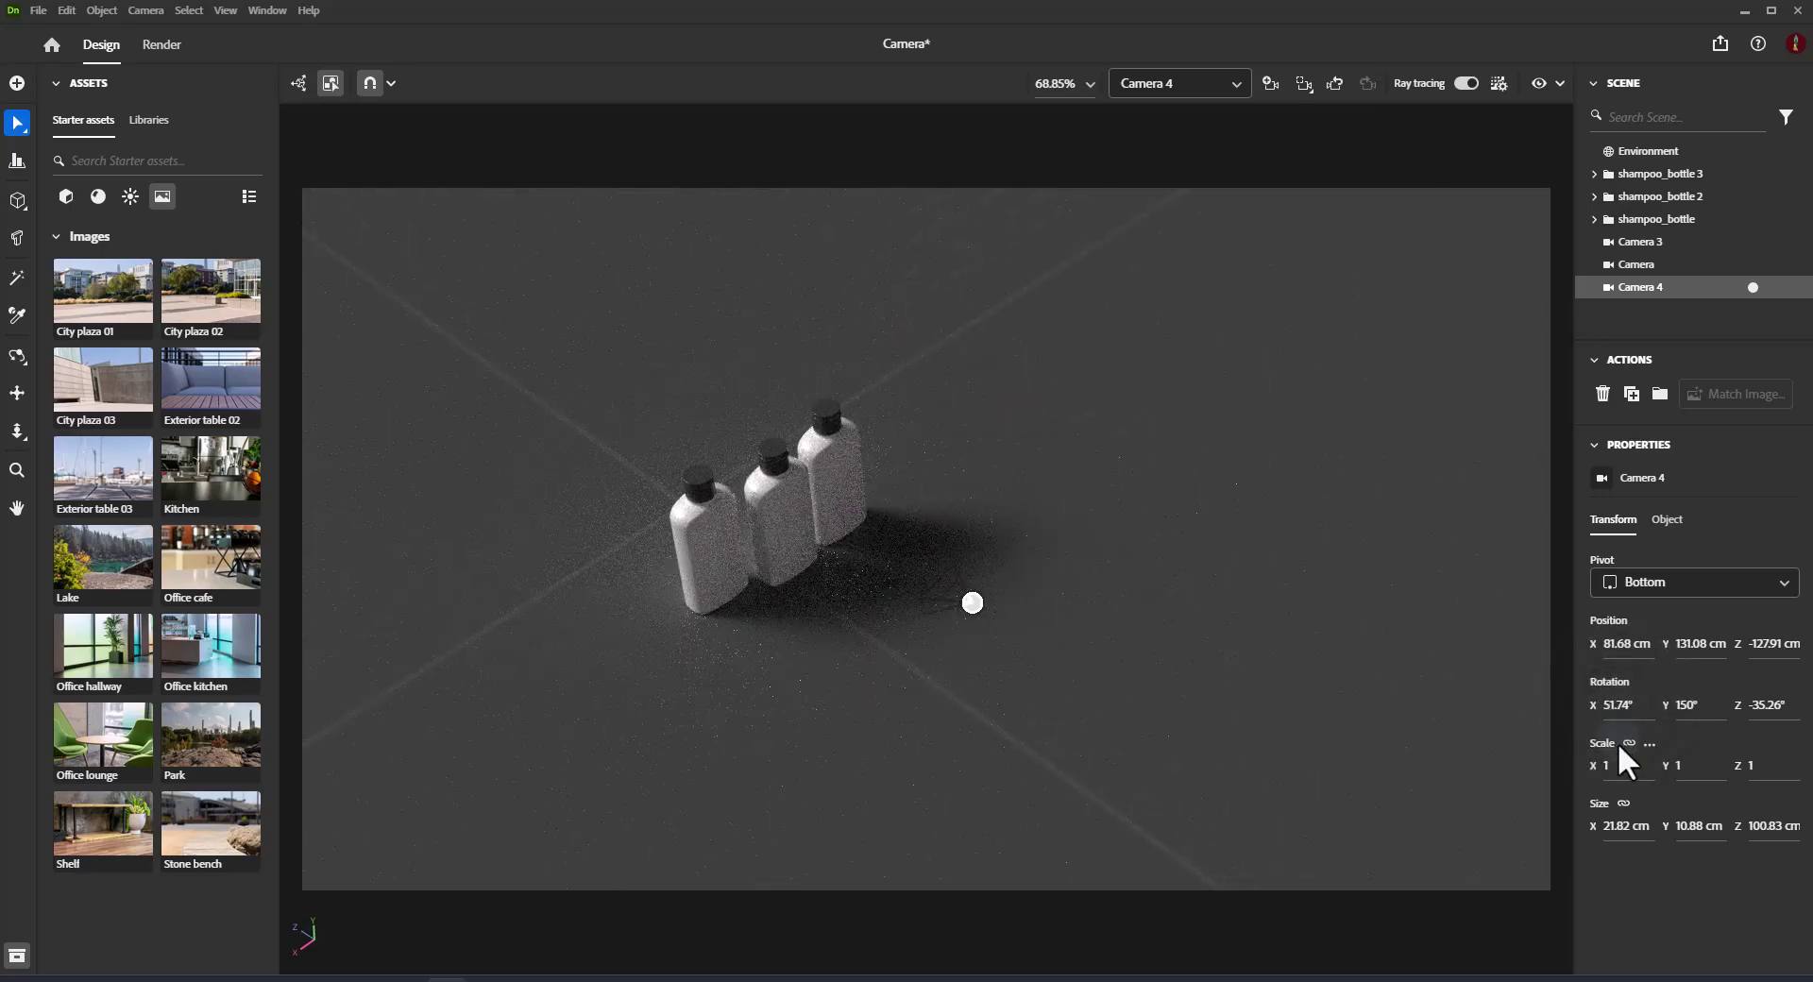
left_click_drag(1697, 661, 1697, 652)
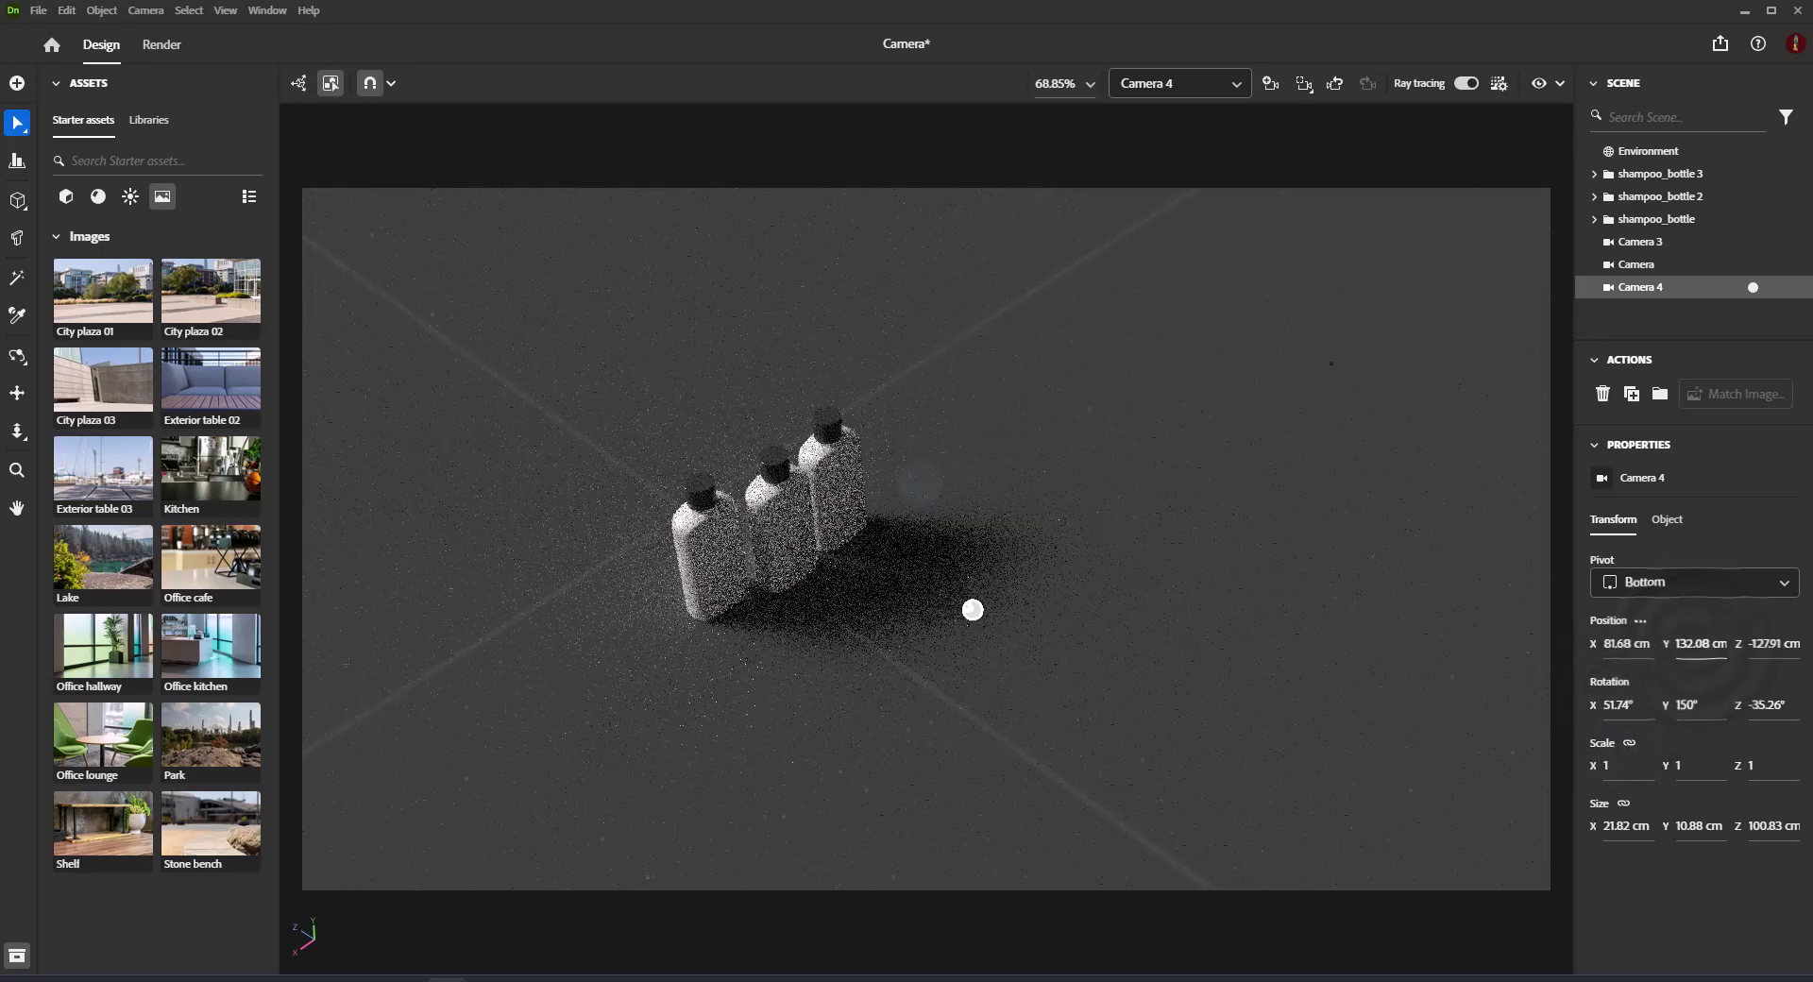
Look through Camera 4 and set its output size to 1,894 × 1,095 px.
left_click(1667, 521)
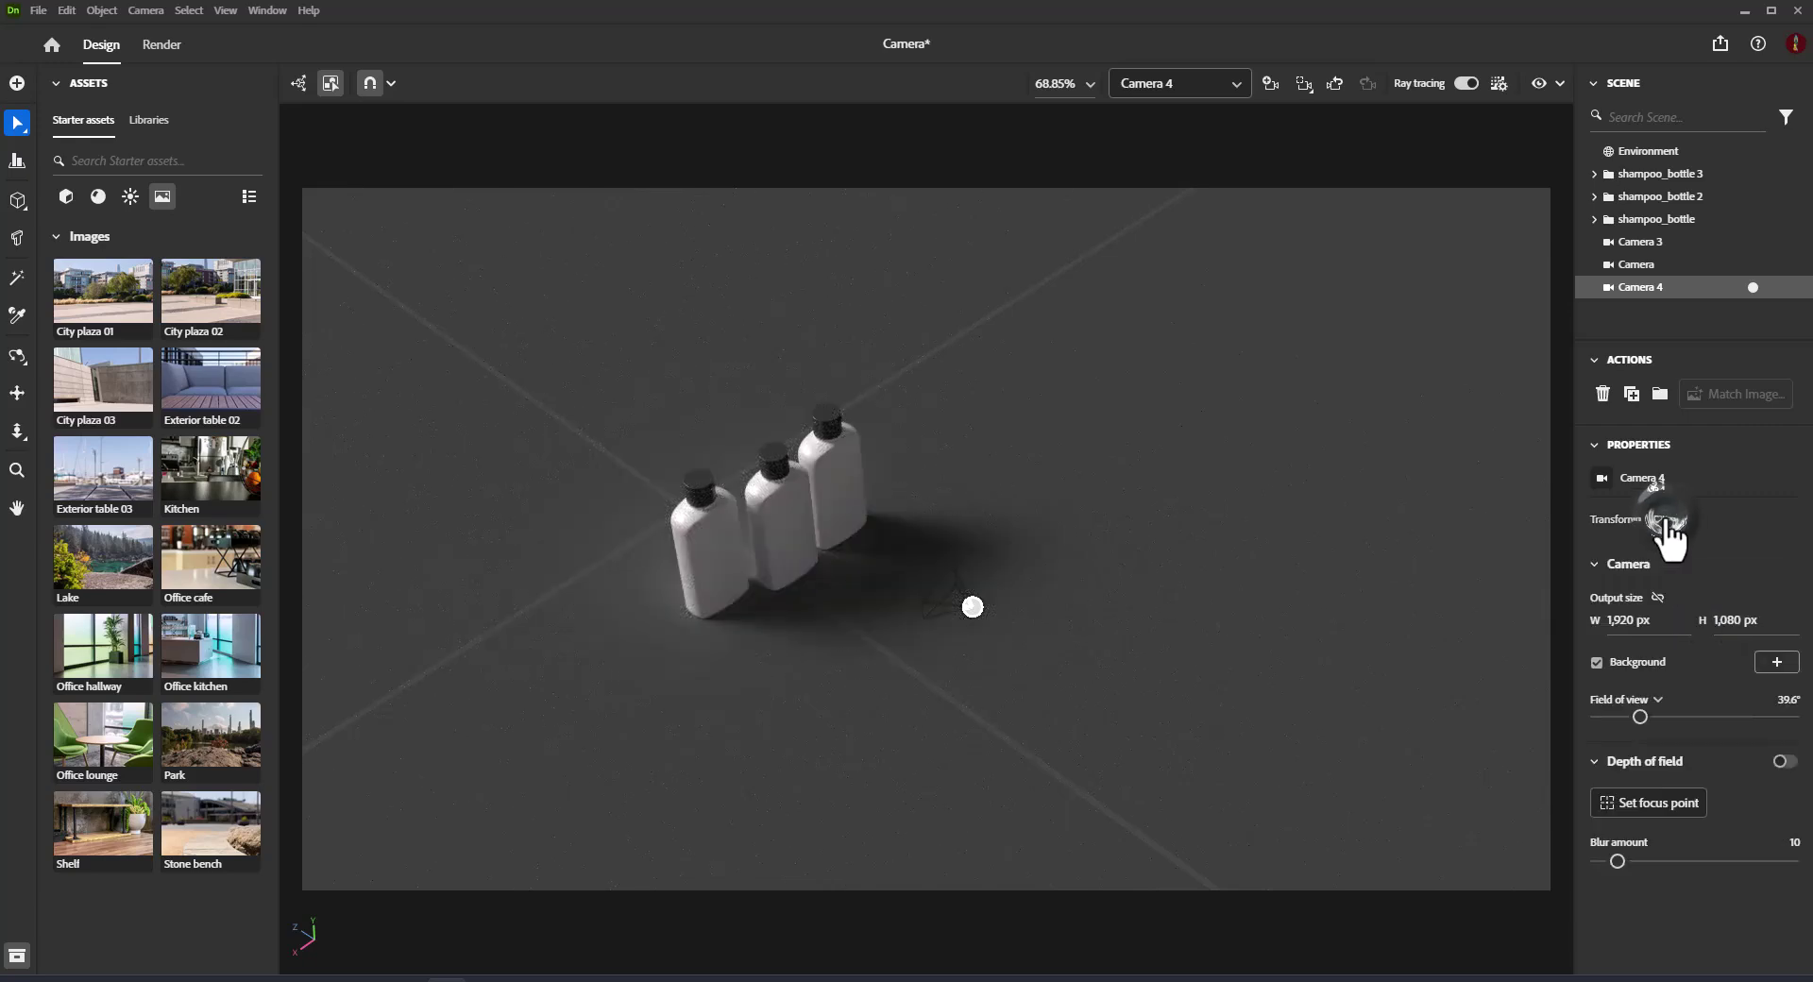
left_click(1754, 287)
left_click(1752, 287)
left_click(1752, 287)
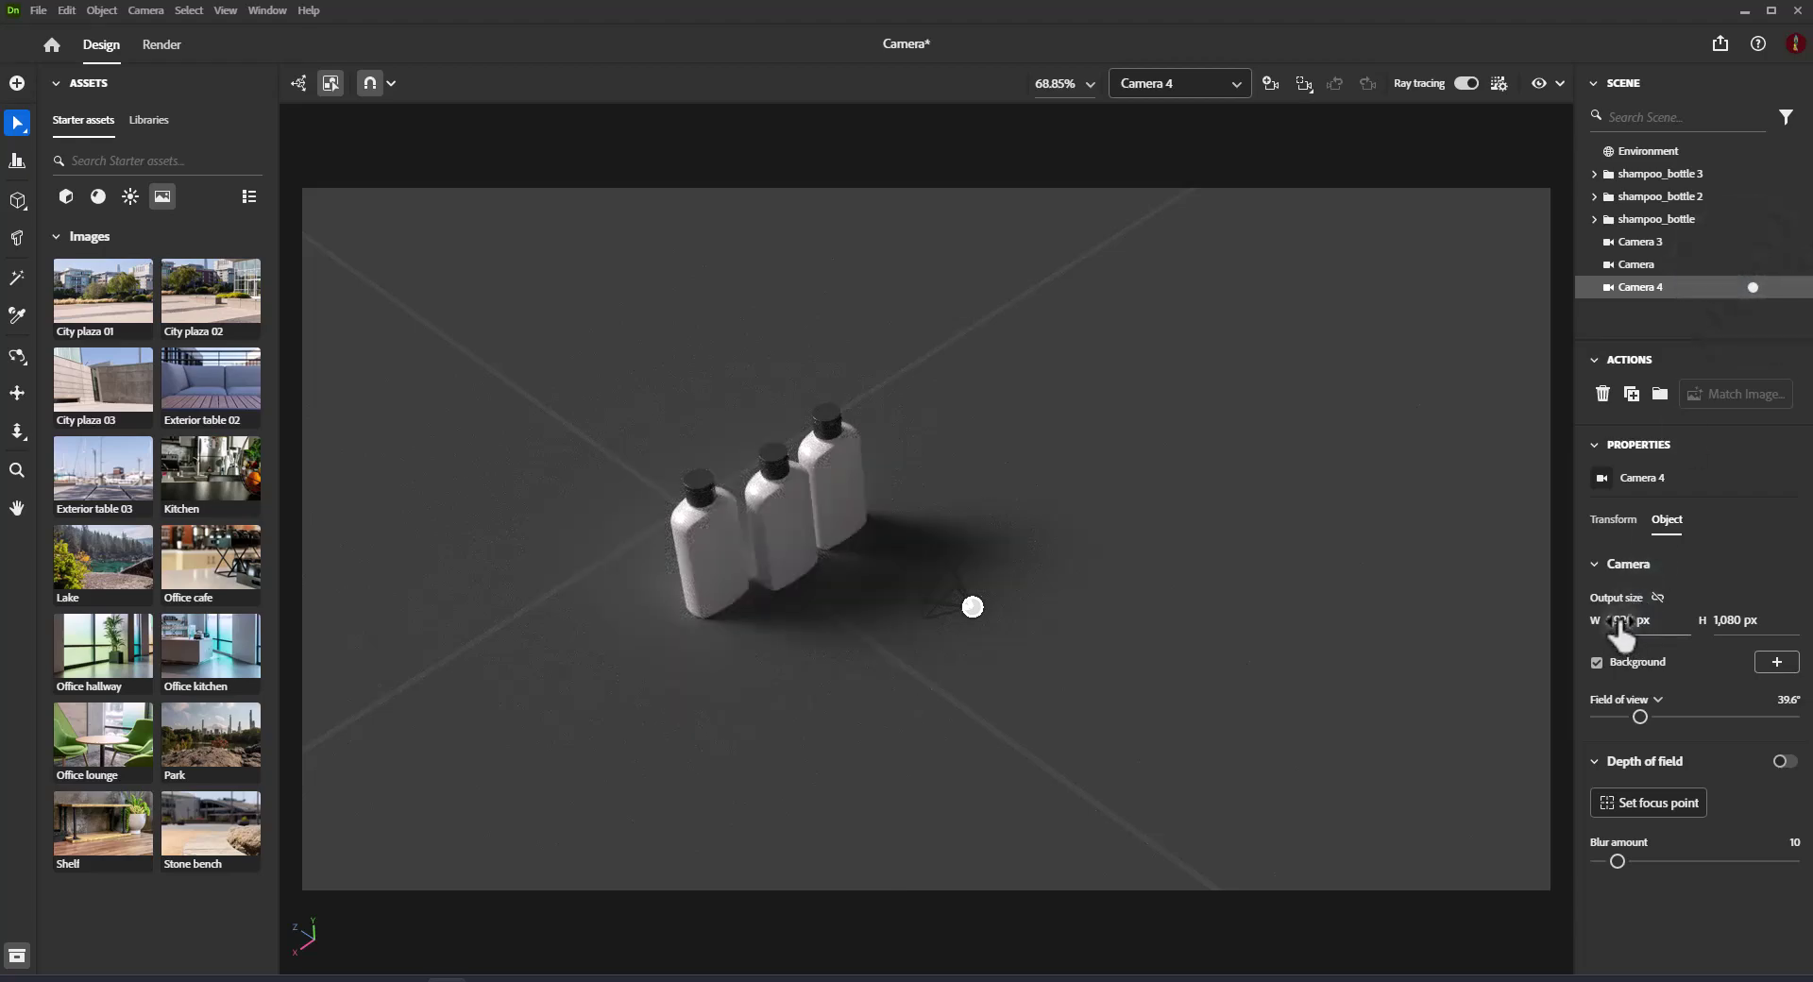
mouse_move(1623, 625)
left_mouse_down()
mouse_move(1620, 642)
mouse_move(1730, 634)
left_mouse_up()
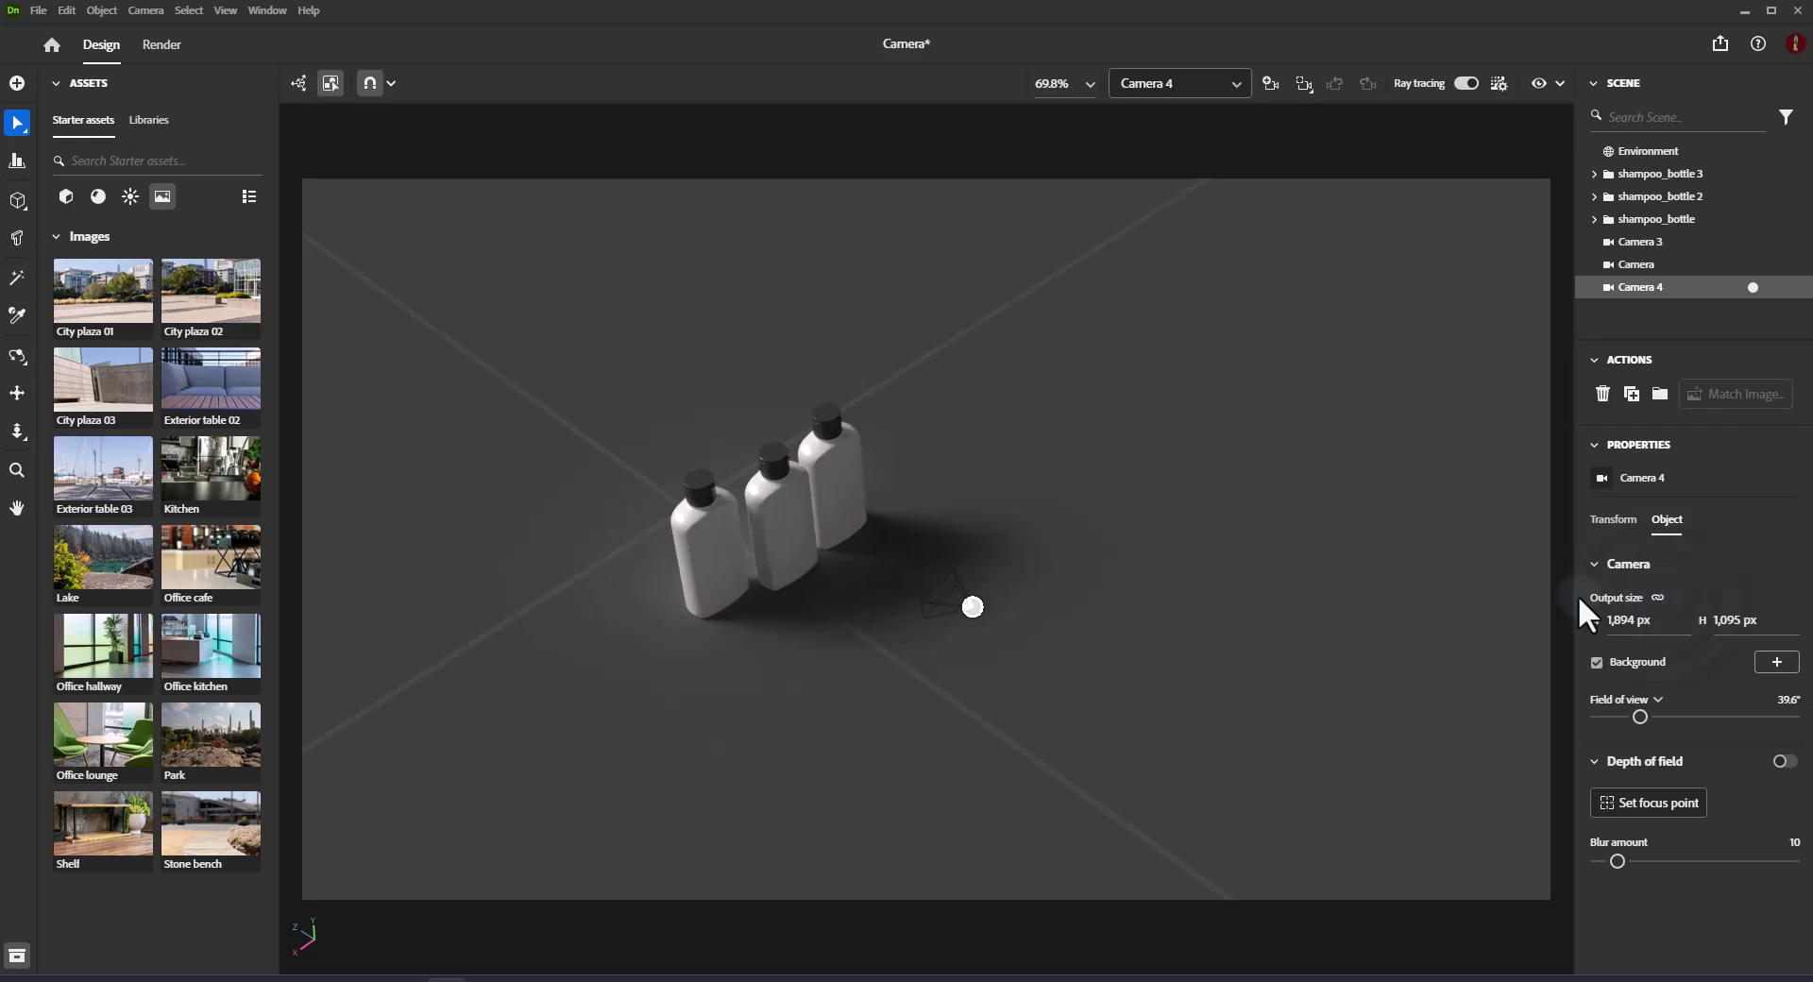
Leave Camera 4 and look through it again, then switch to the Render workspace.
left_click(1754, 288)
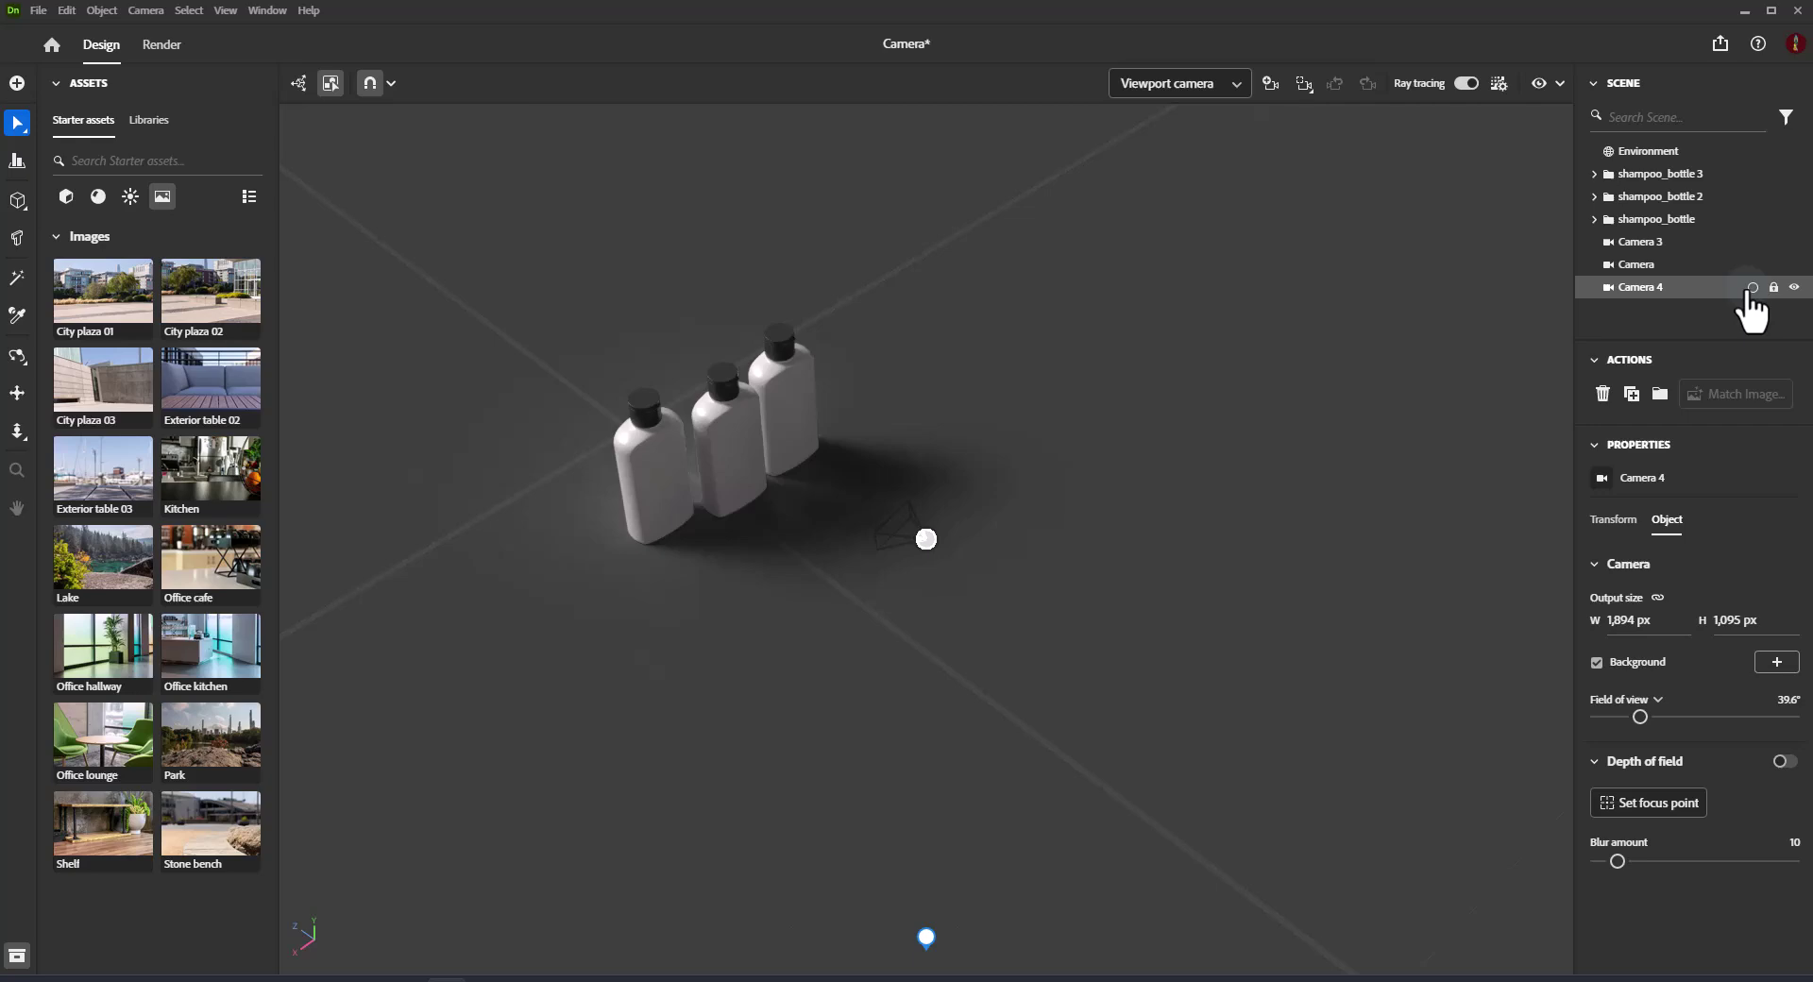
left_click(1748, 288)
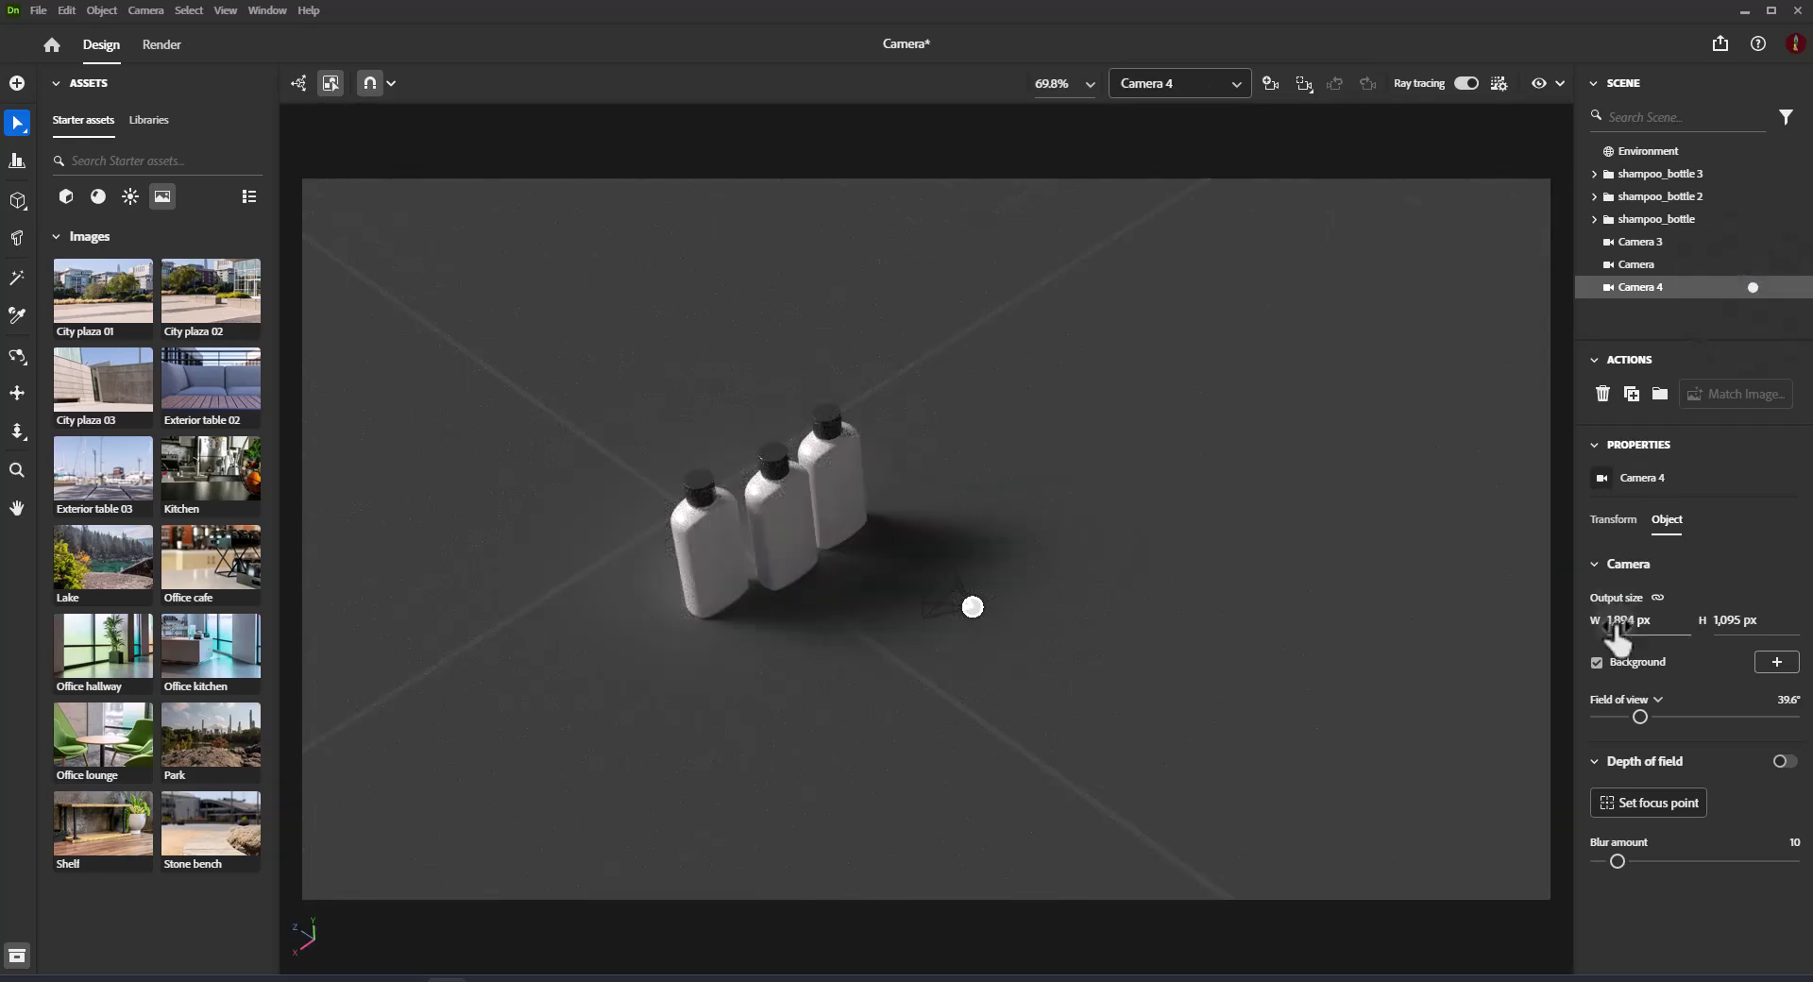
left_click(162, 46)
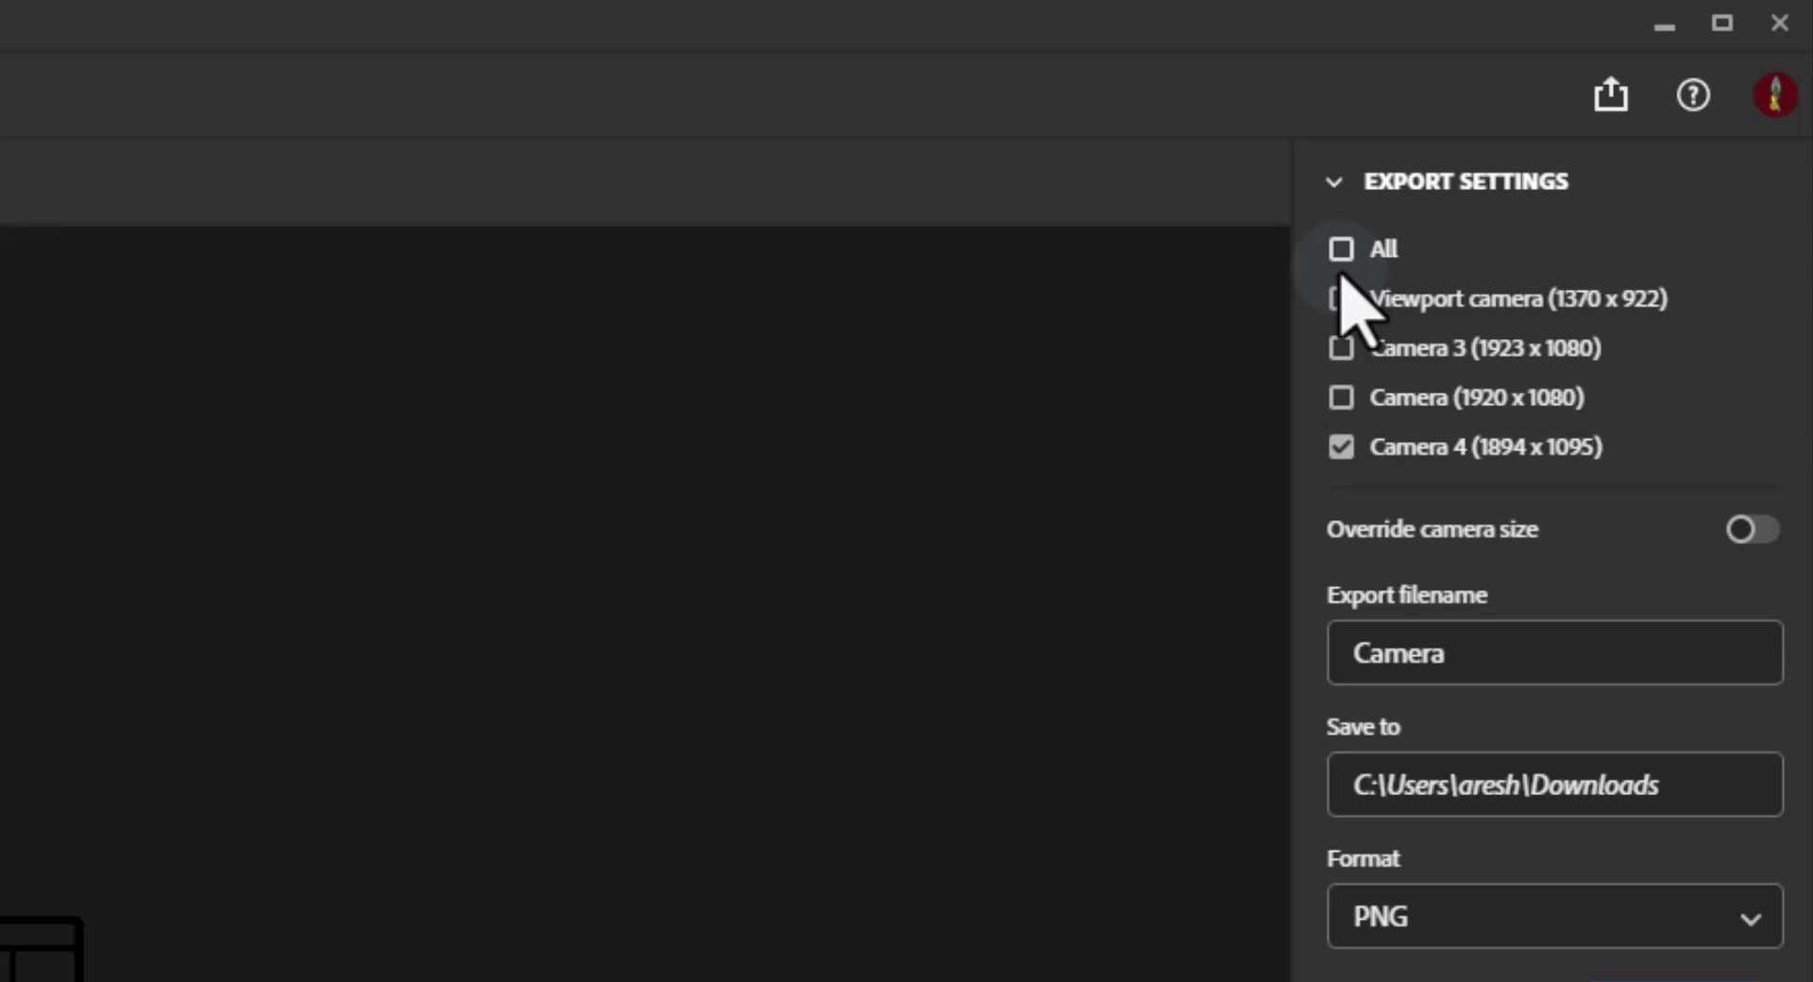
Toggle which cameras (Viewport, Camera 3, Camera, Camera 4) are included in the export.
left_click(1339, 349)
left_click(1341, 392)
left_click(1341, 348)
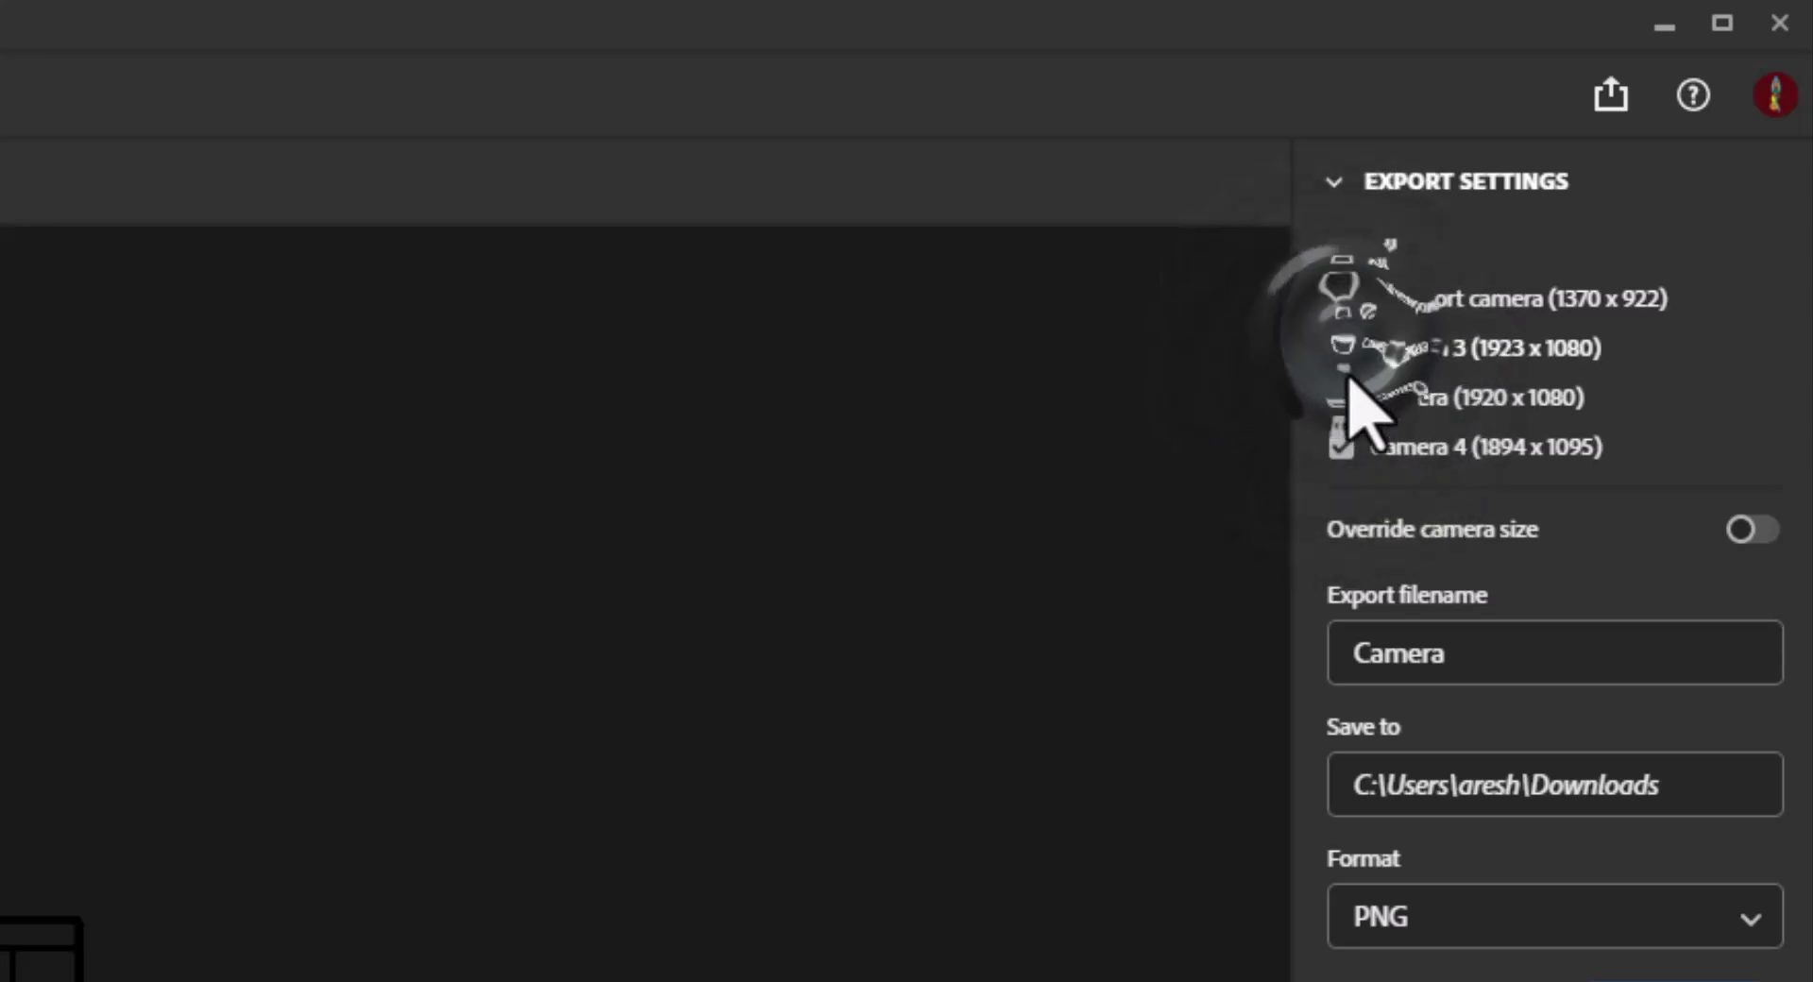
left_click(1343, 397)
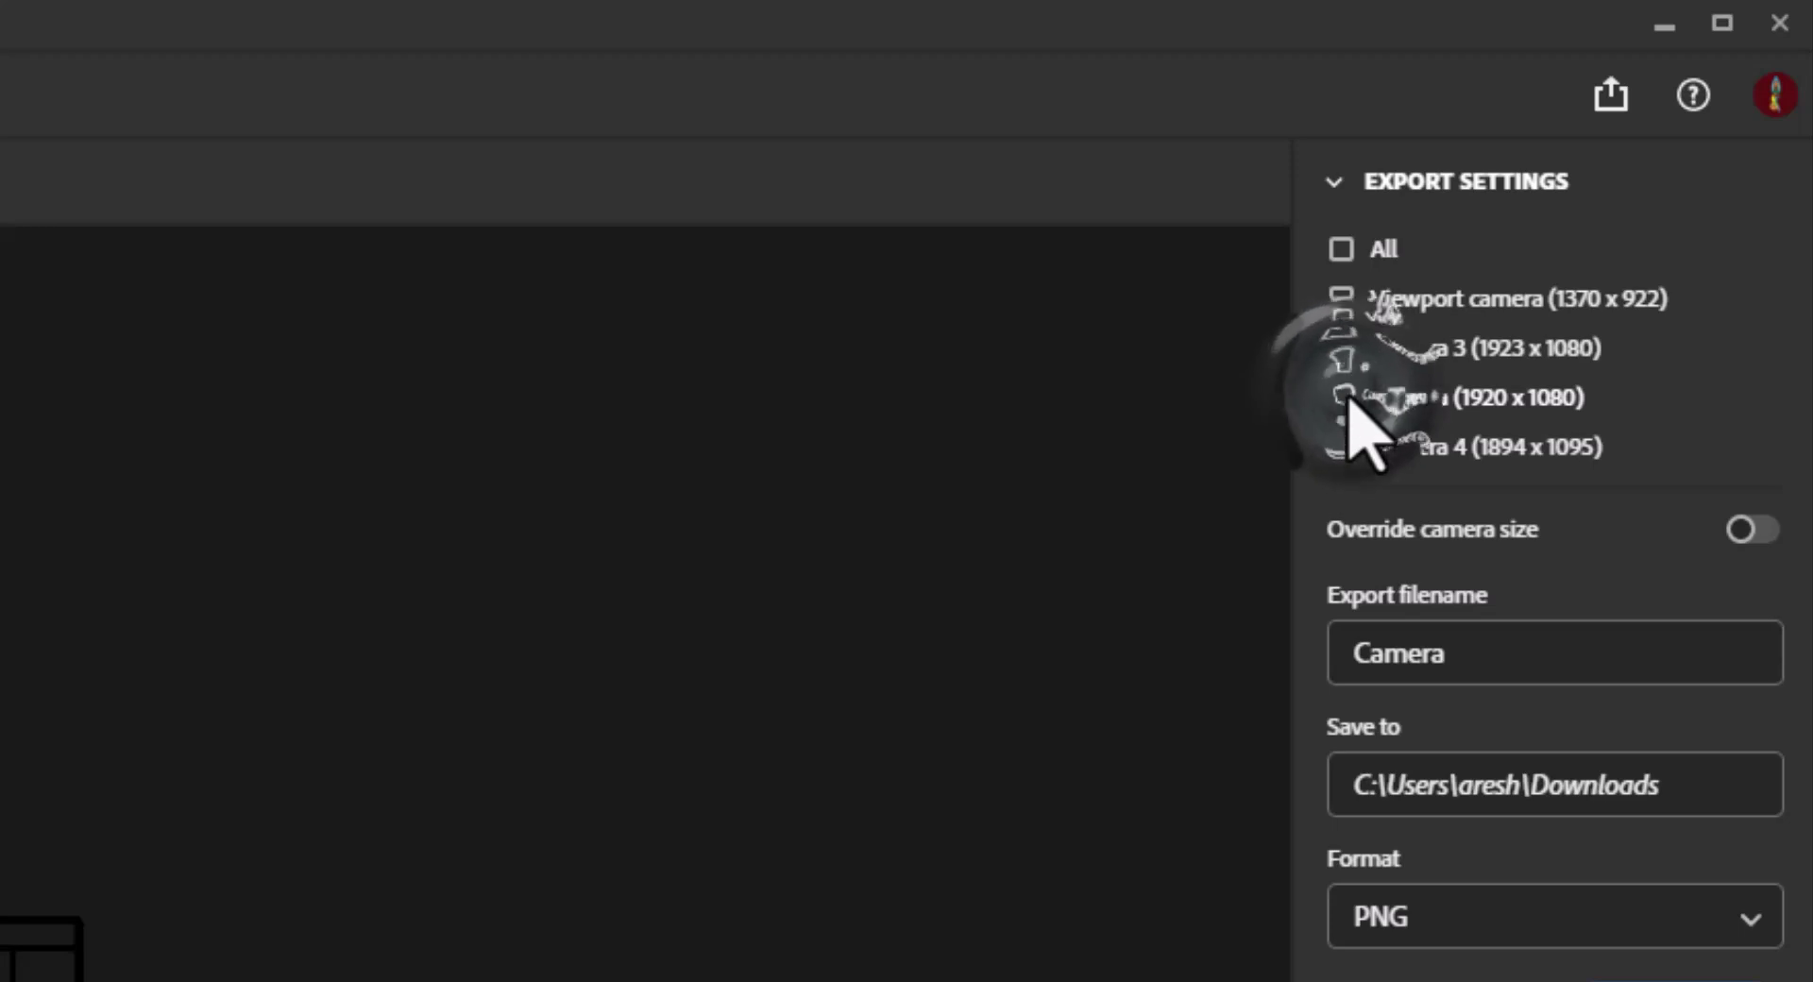
left_click(1345, 445)
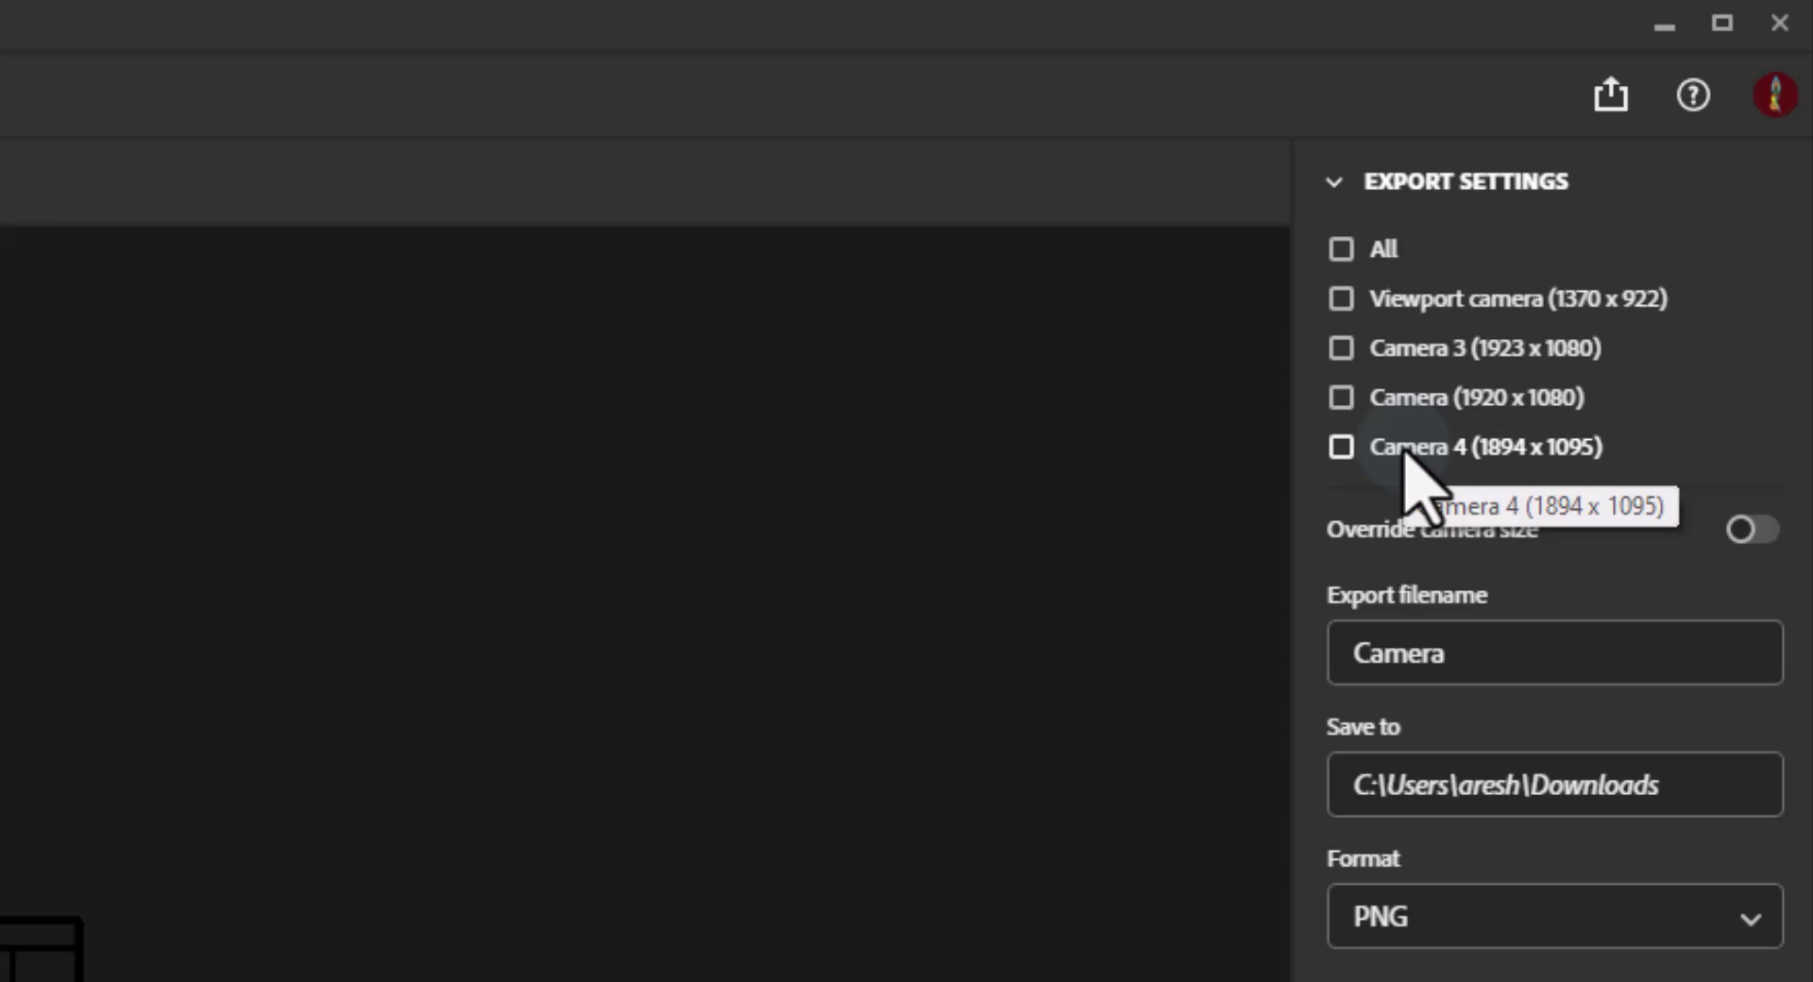
left_click(1341, 300)
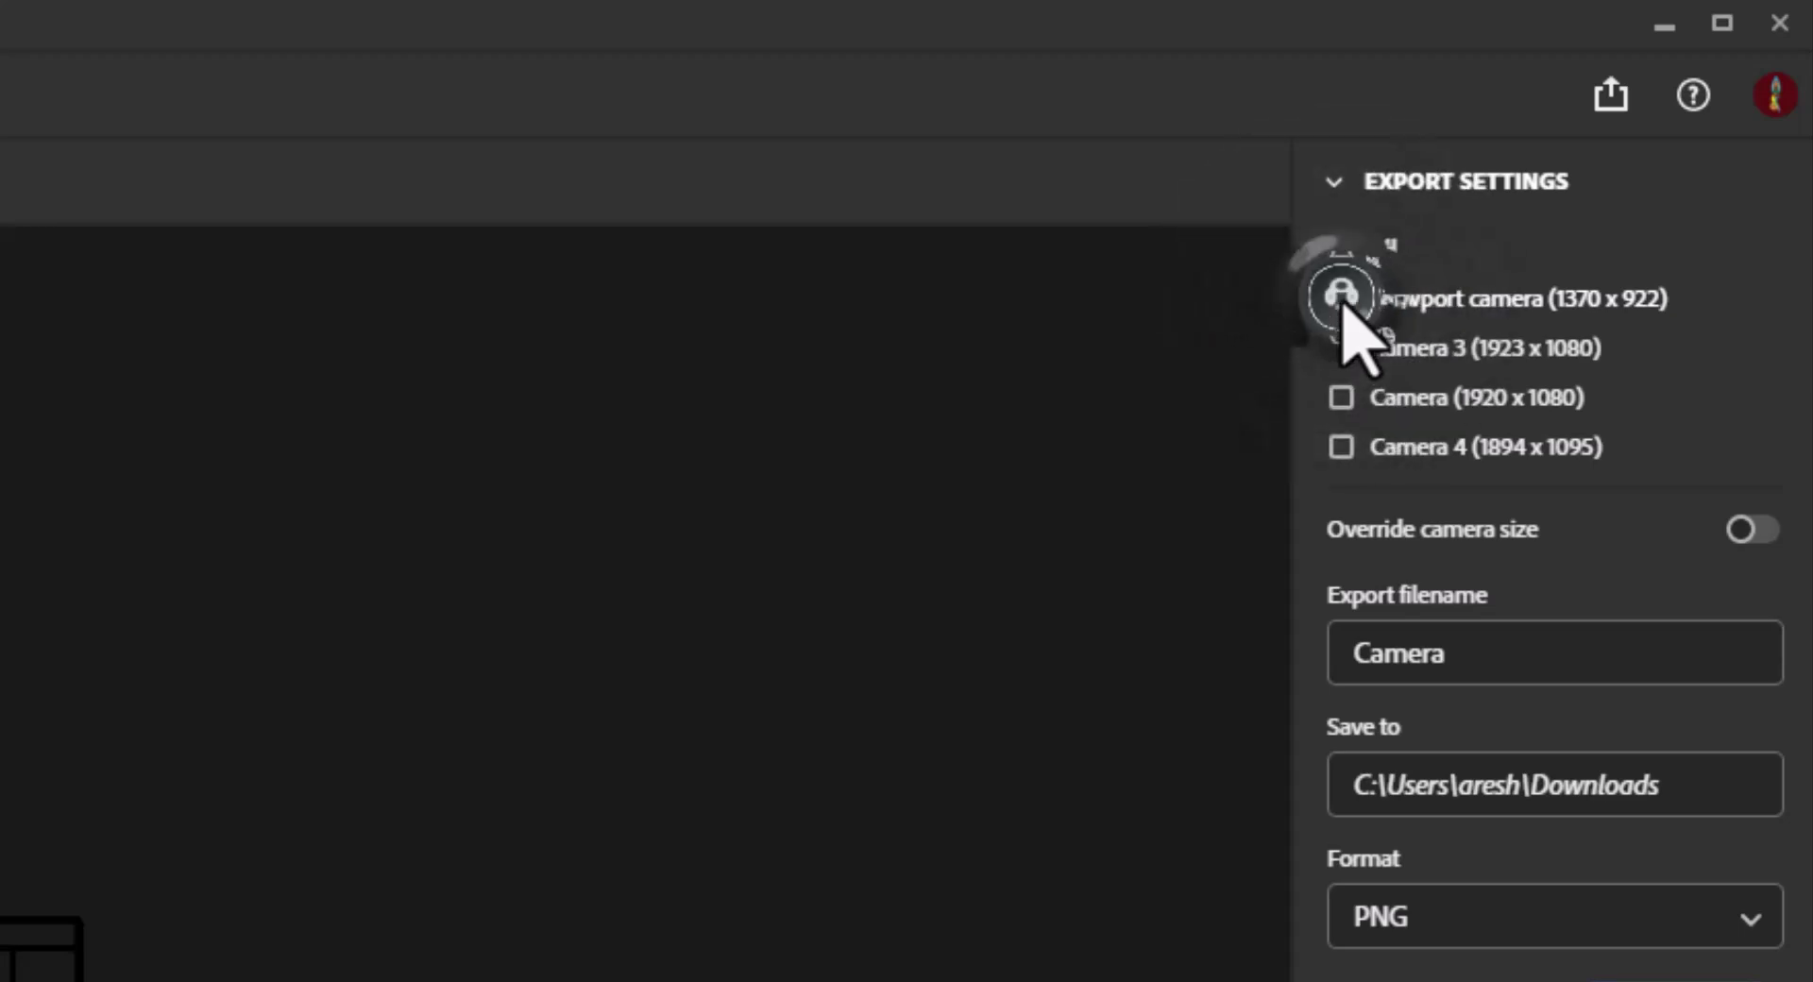
Override the export size to 1,928 × 1,089 px, then drag City plaza 02 into the Design scene.
left_click(1747, 528)
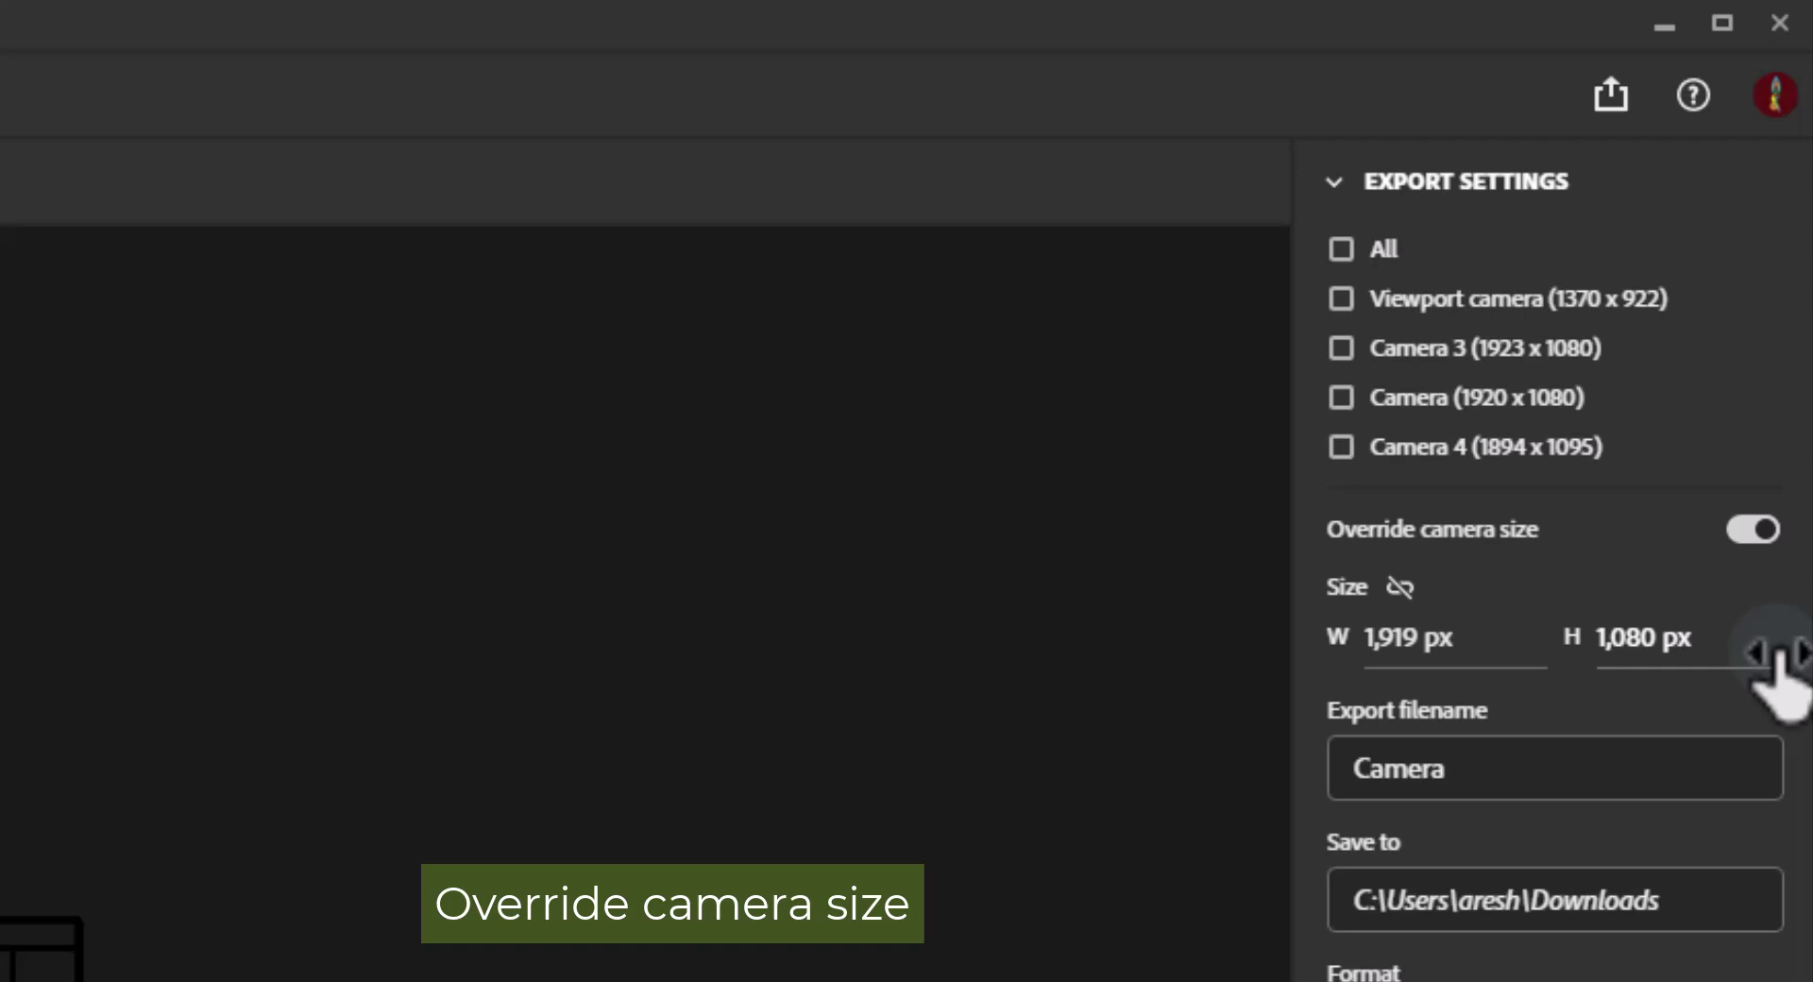
left_click(1405, 635)
left_click_drag(1405, 635, 1420, 633)
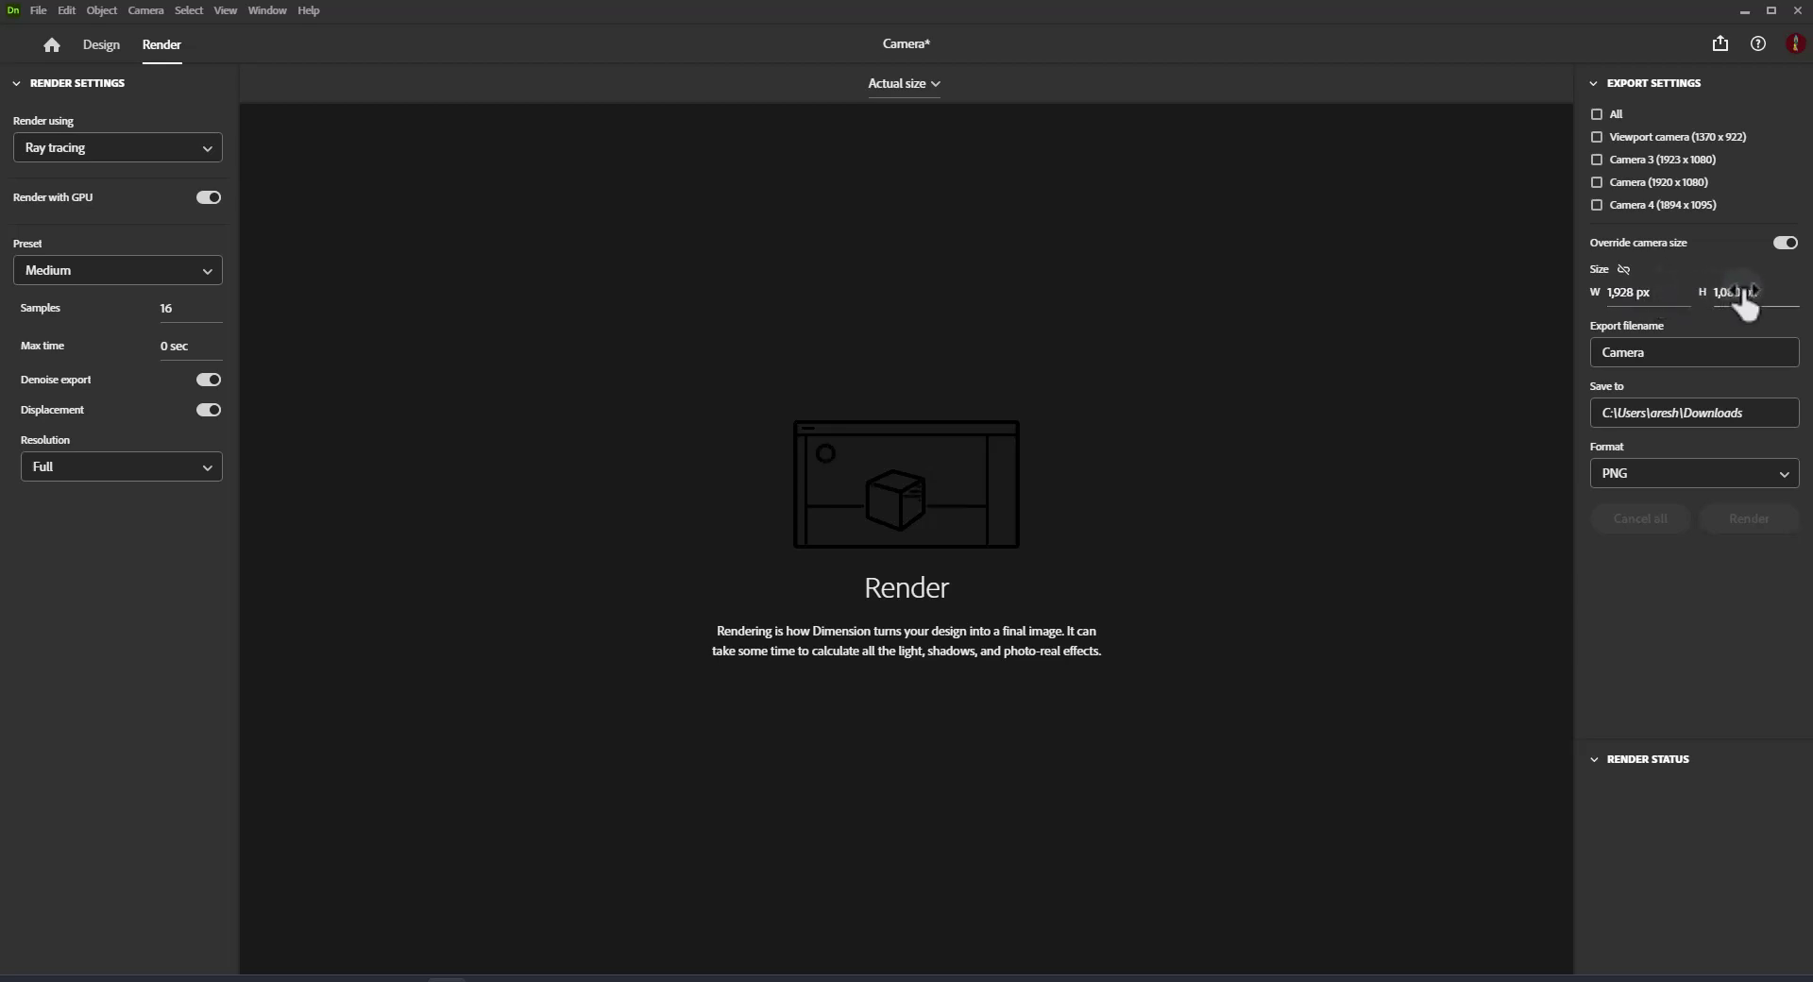
left_click_drag(1736, 295, 1735, 293)
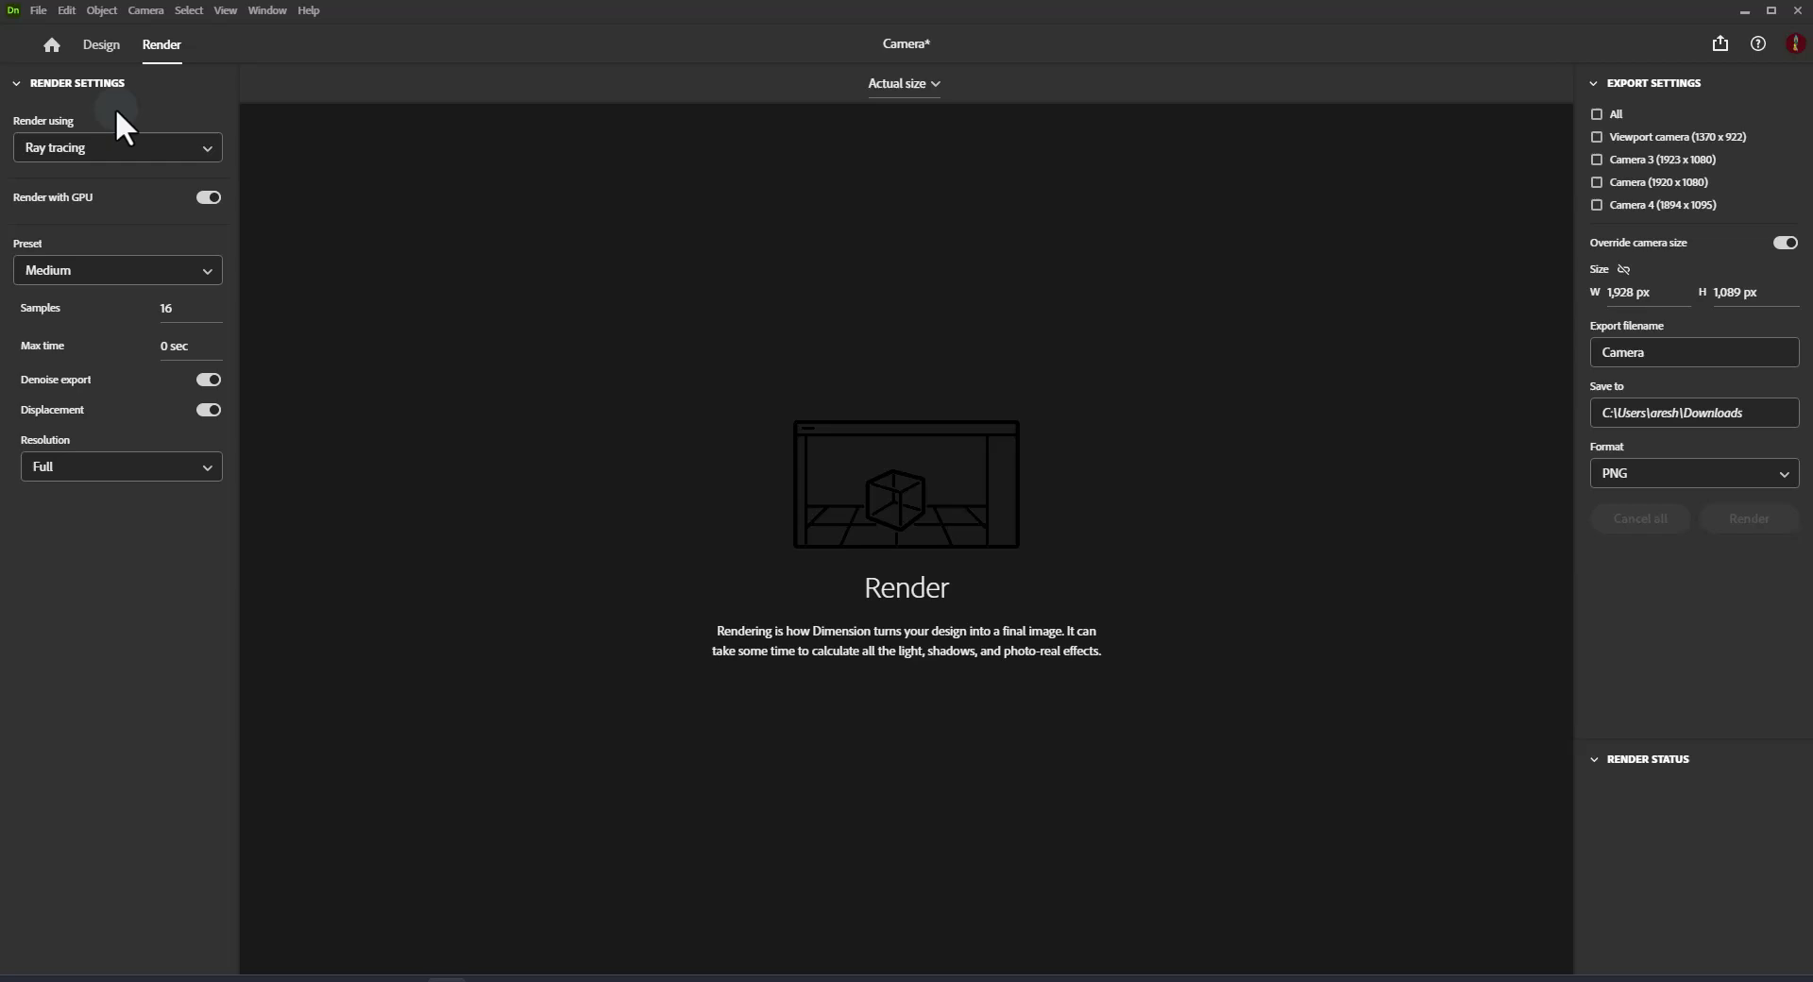
left_click(95, 54)
left_click_drag(200, 288, 1213, 542)
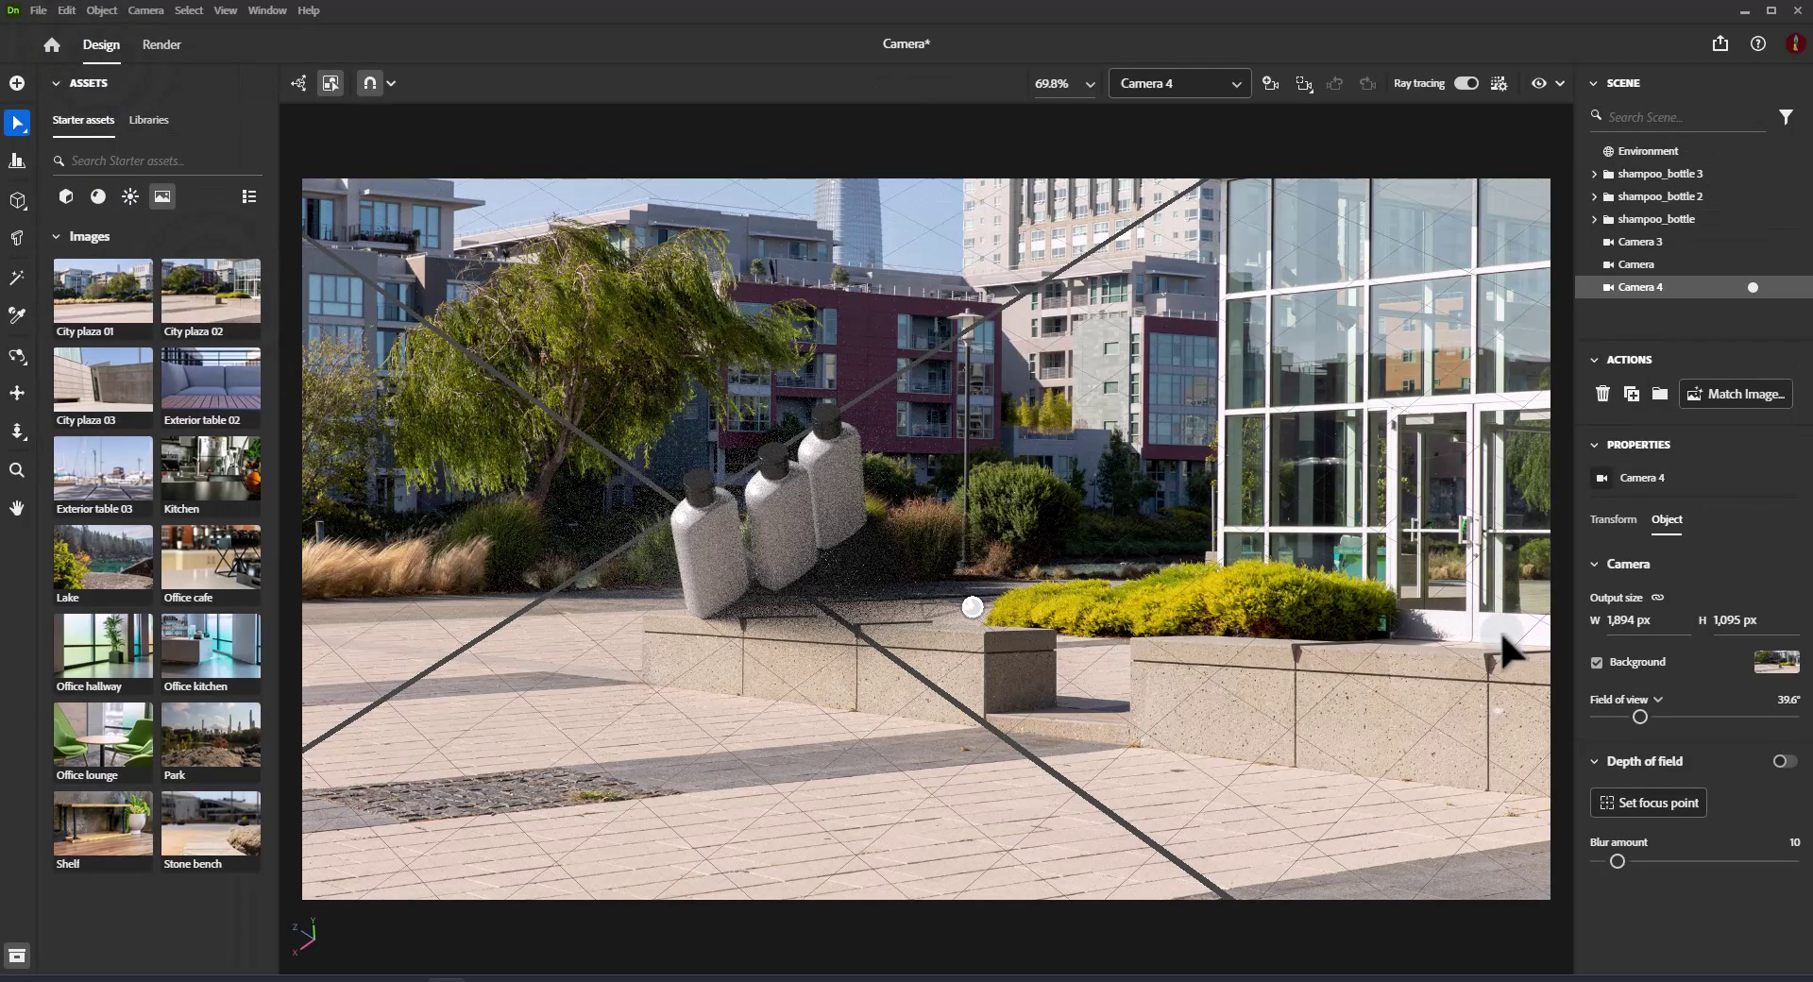
Match Camera 4 to the City plaza 02 photo with all options, then toggle the background off and on.
left_click(1726, 397)
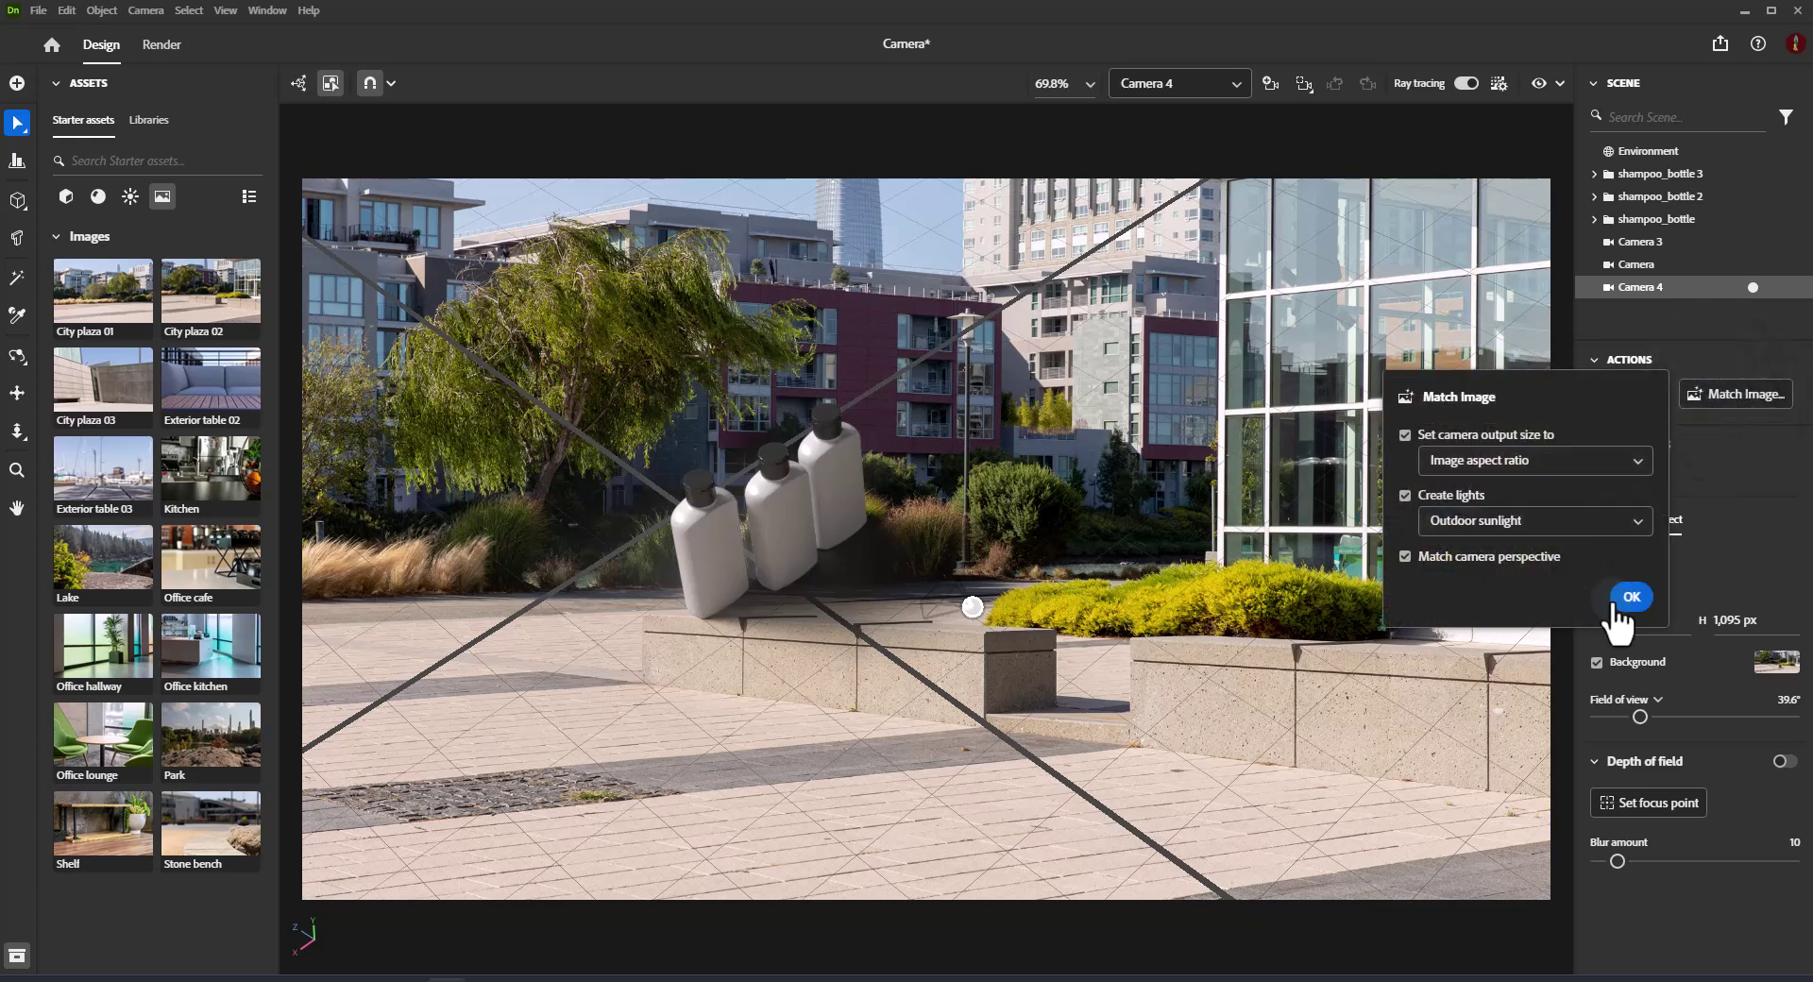
left_click(1618, 604)
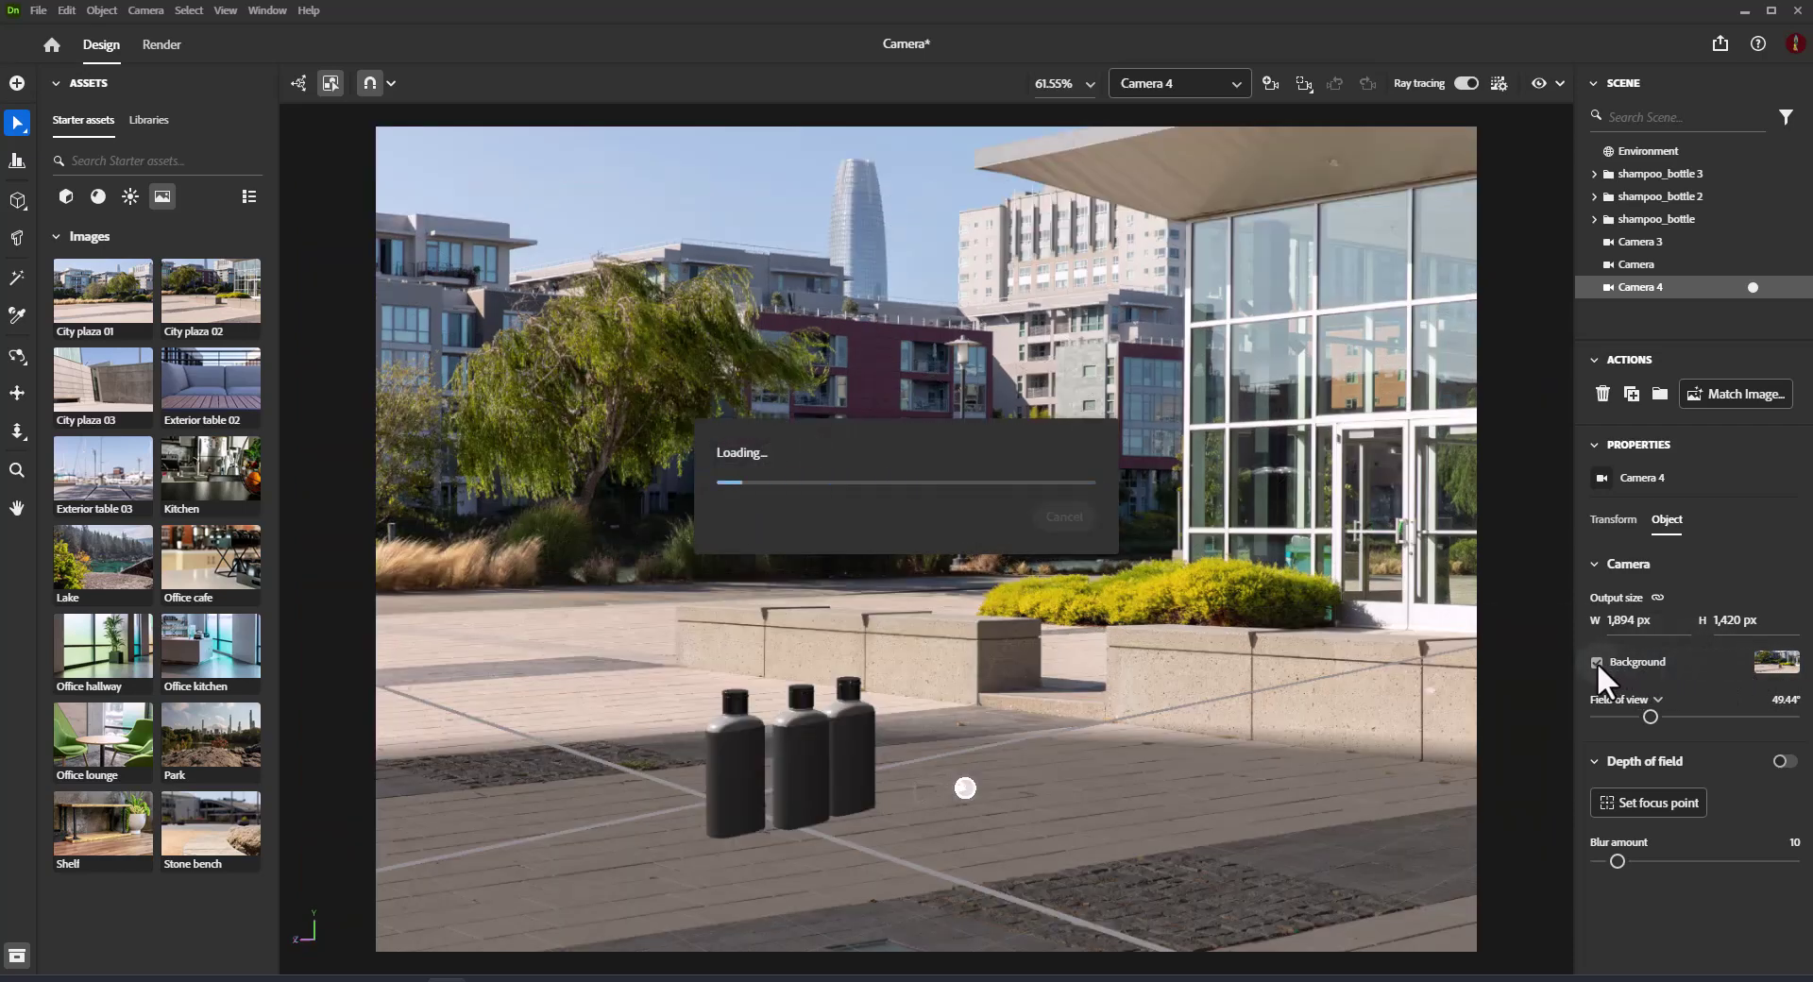
left_click(1596, 662)
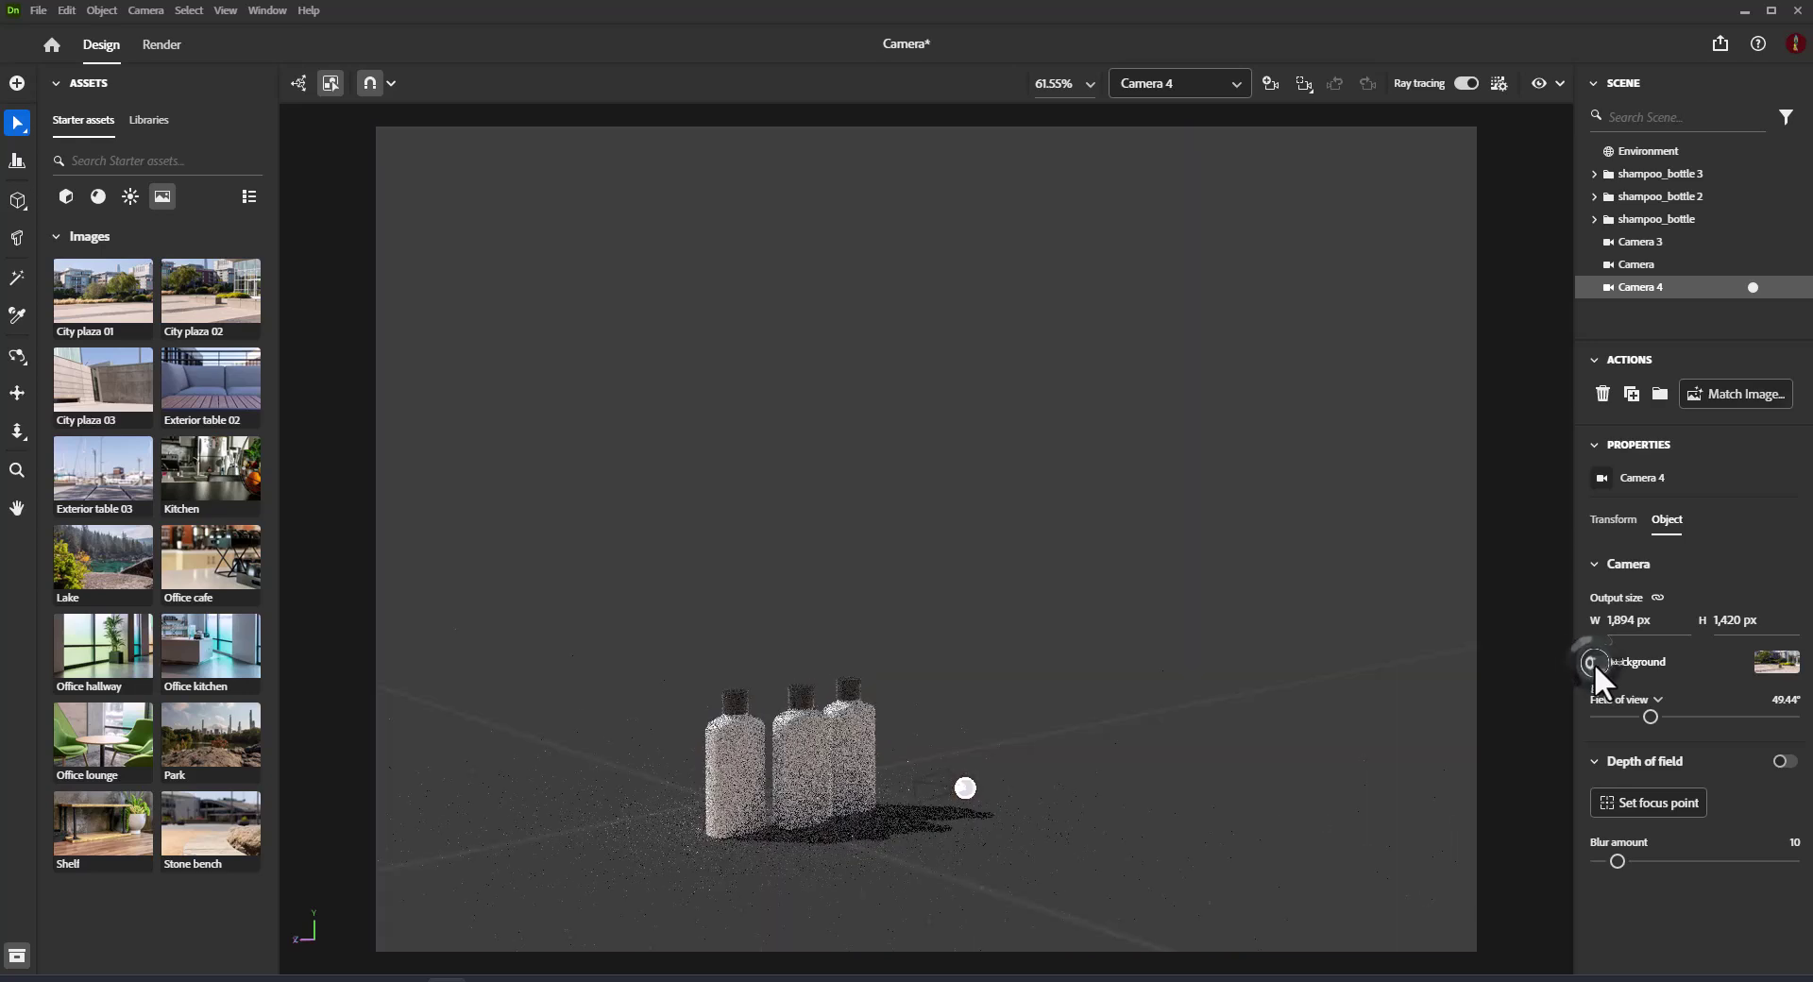
left_click(1595, 662)
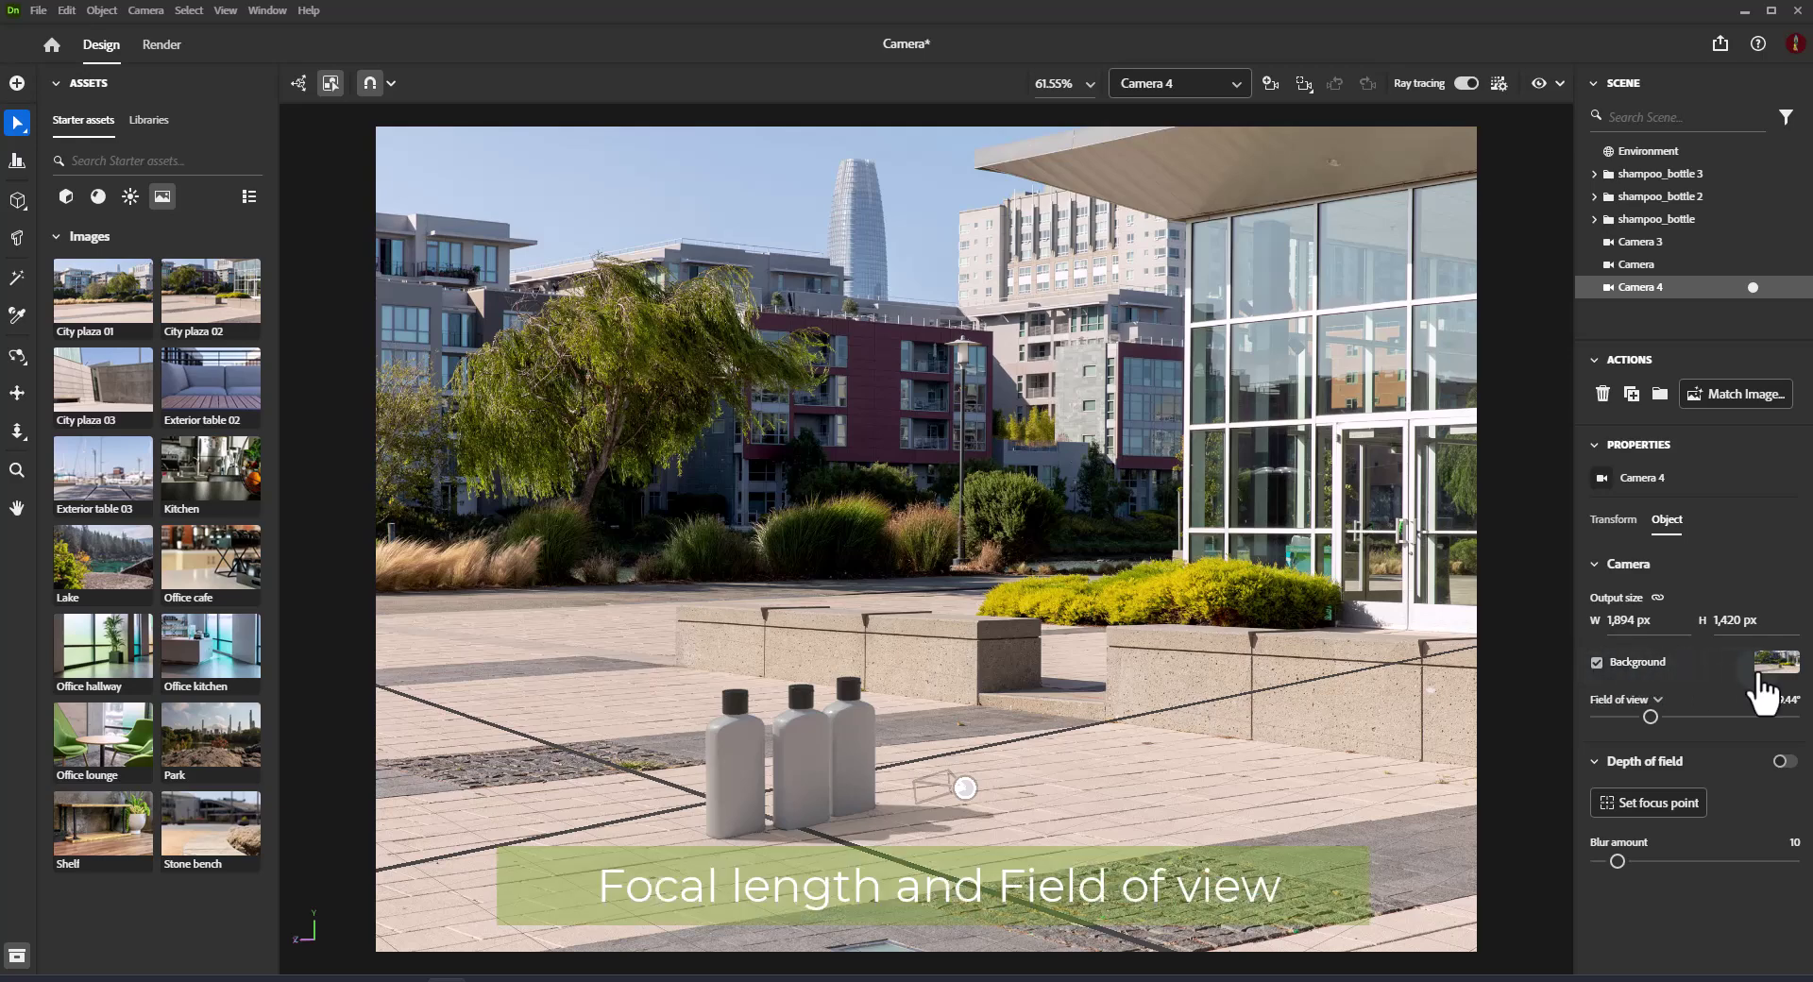
Try a 104° field of view, a 51 mm focal length, then an 88° field of view.
left_click_drag(1651, 718, 1708, 717)
left_click(1655, 704)
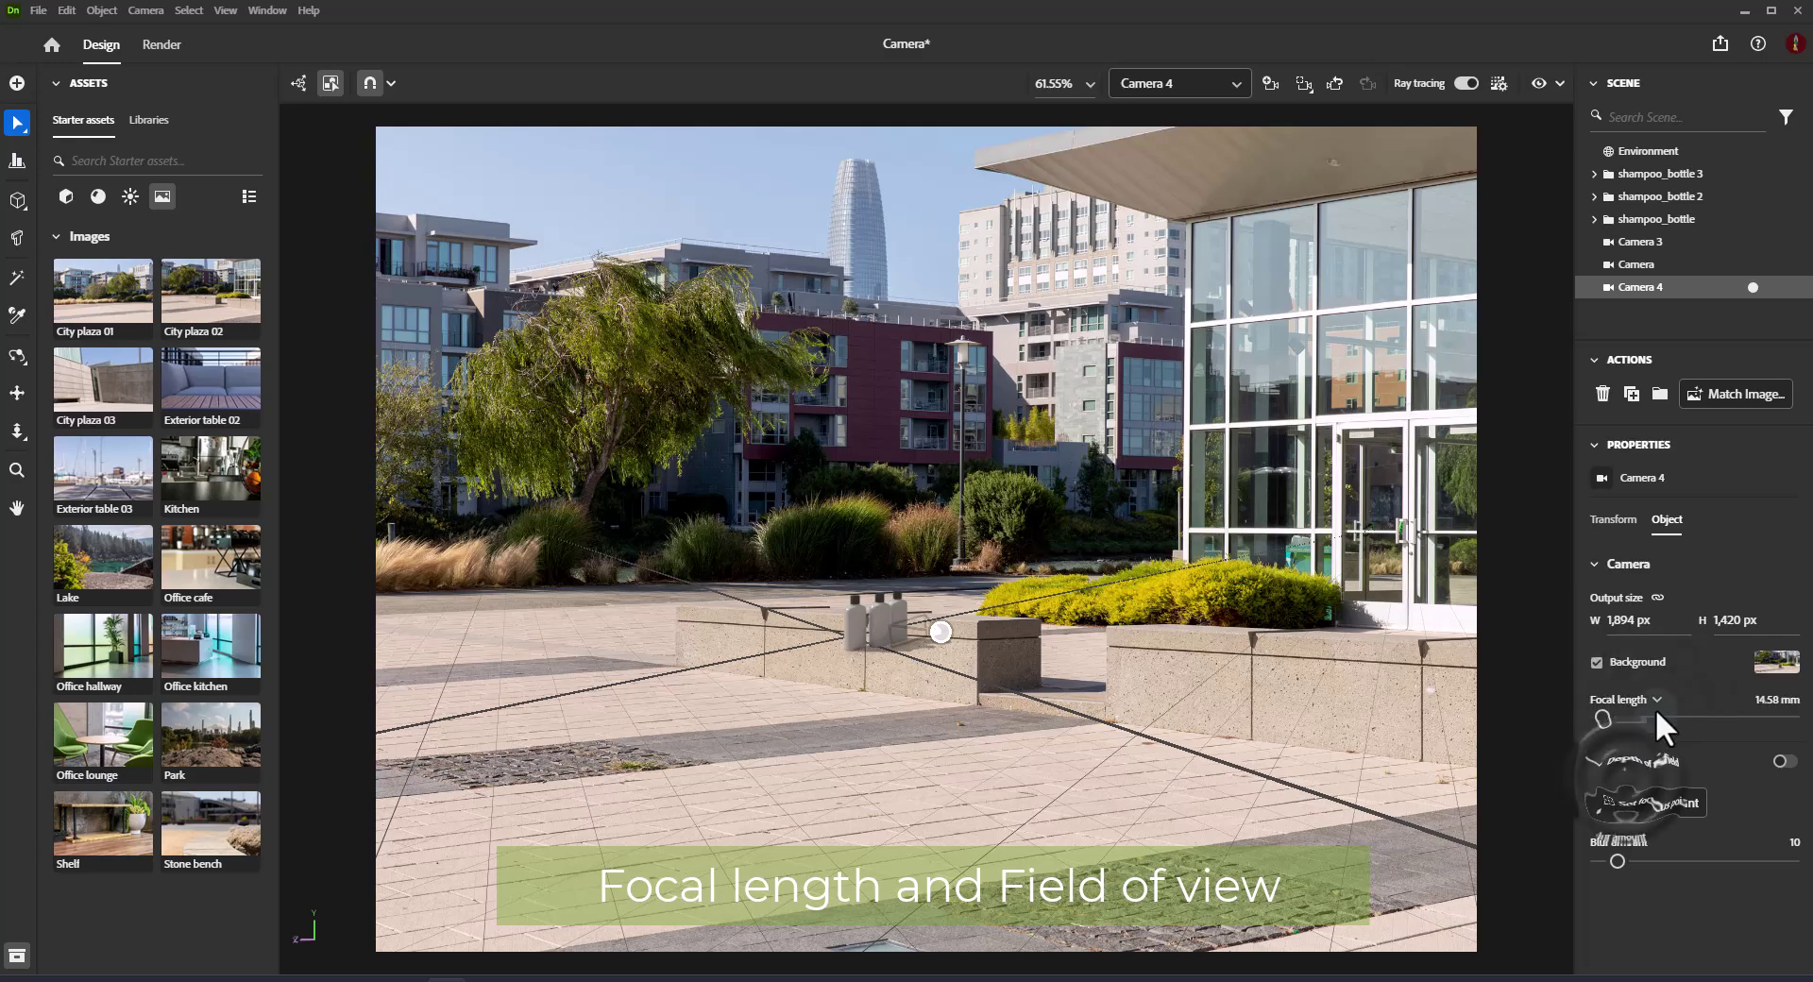
left_click_drag(1597, 718, 1658, 716)
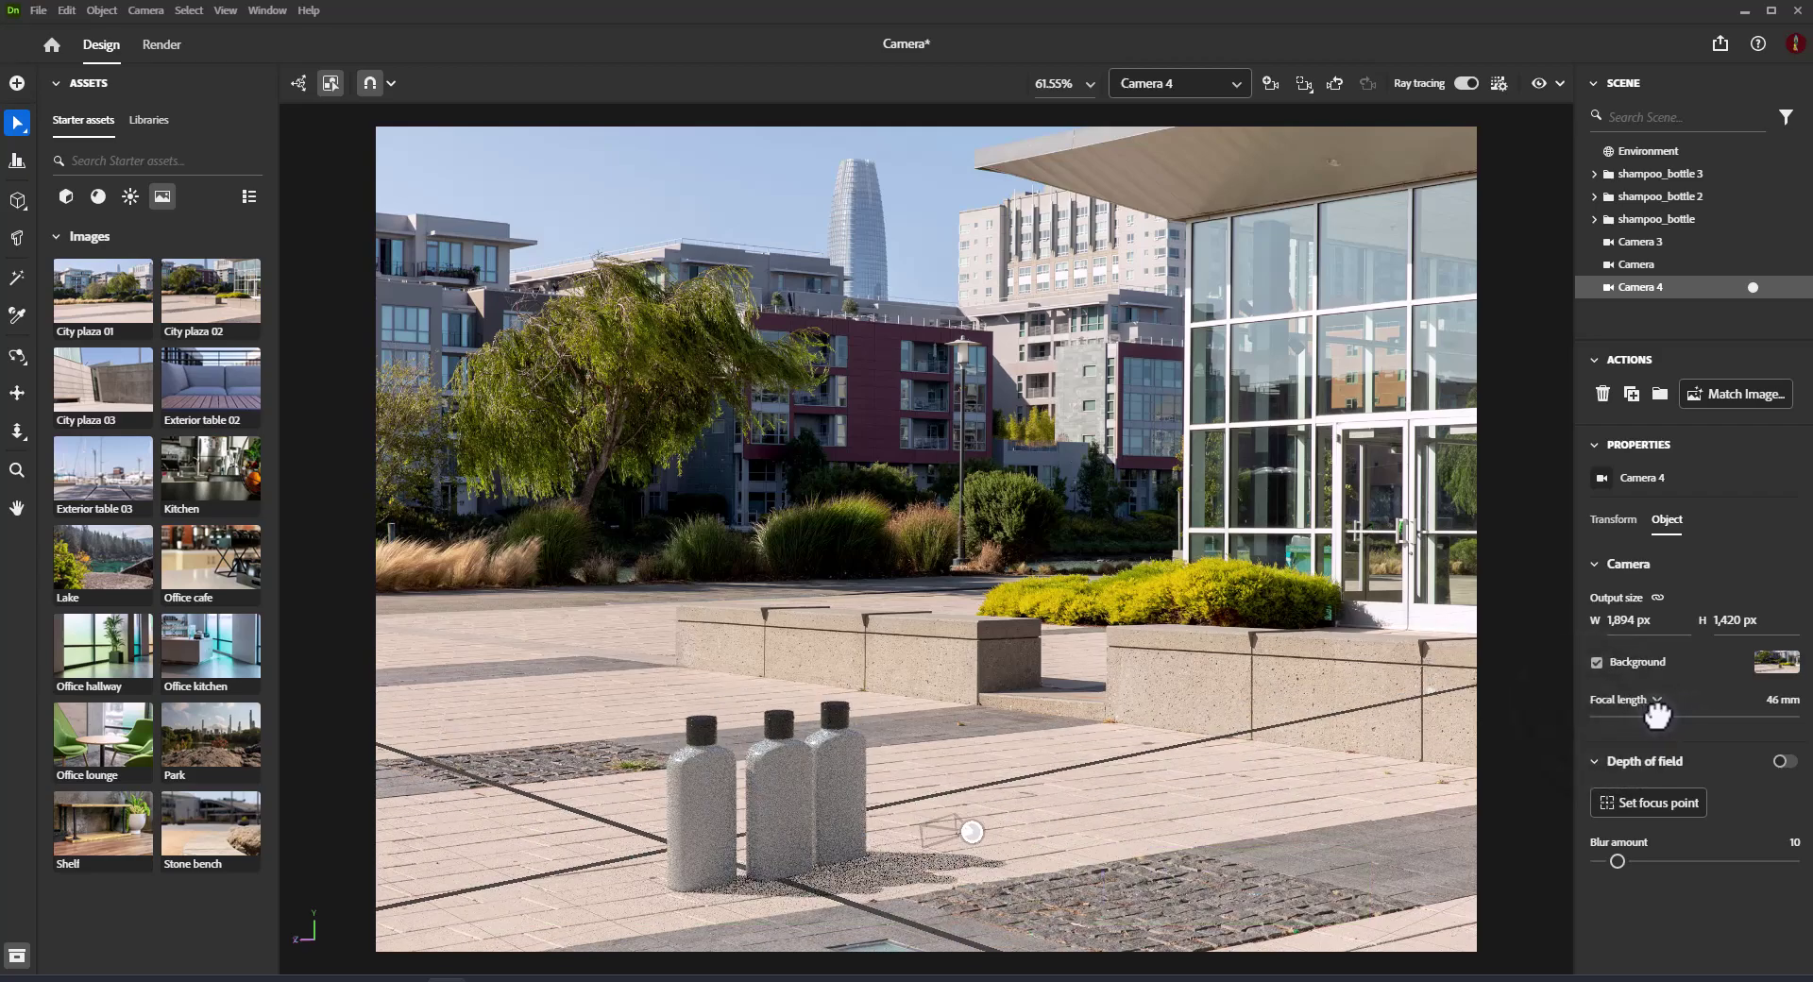
left_click(1657, 701)
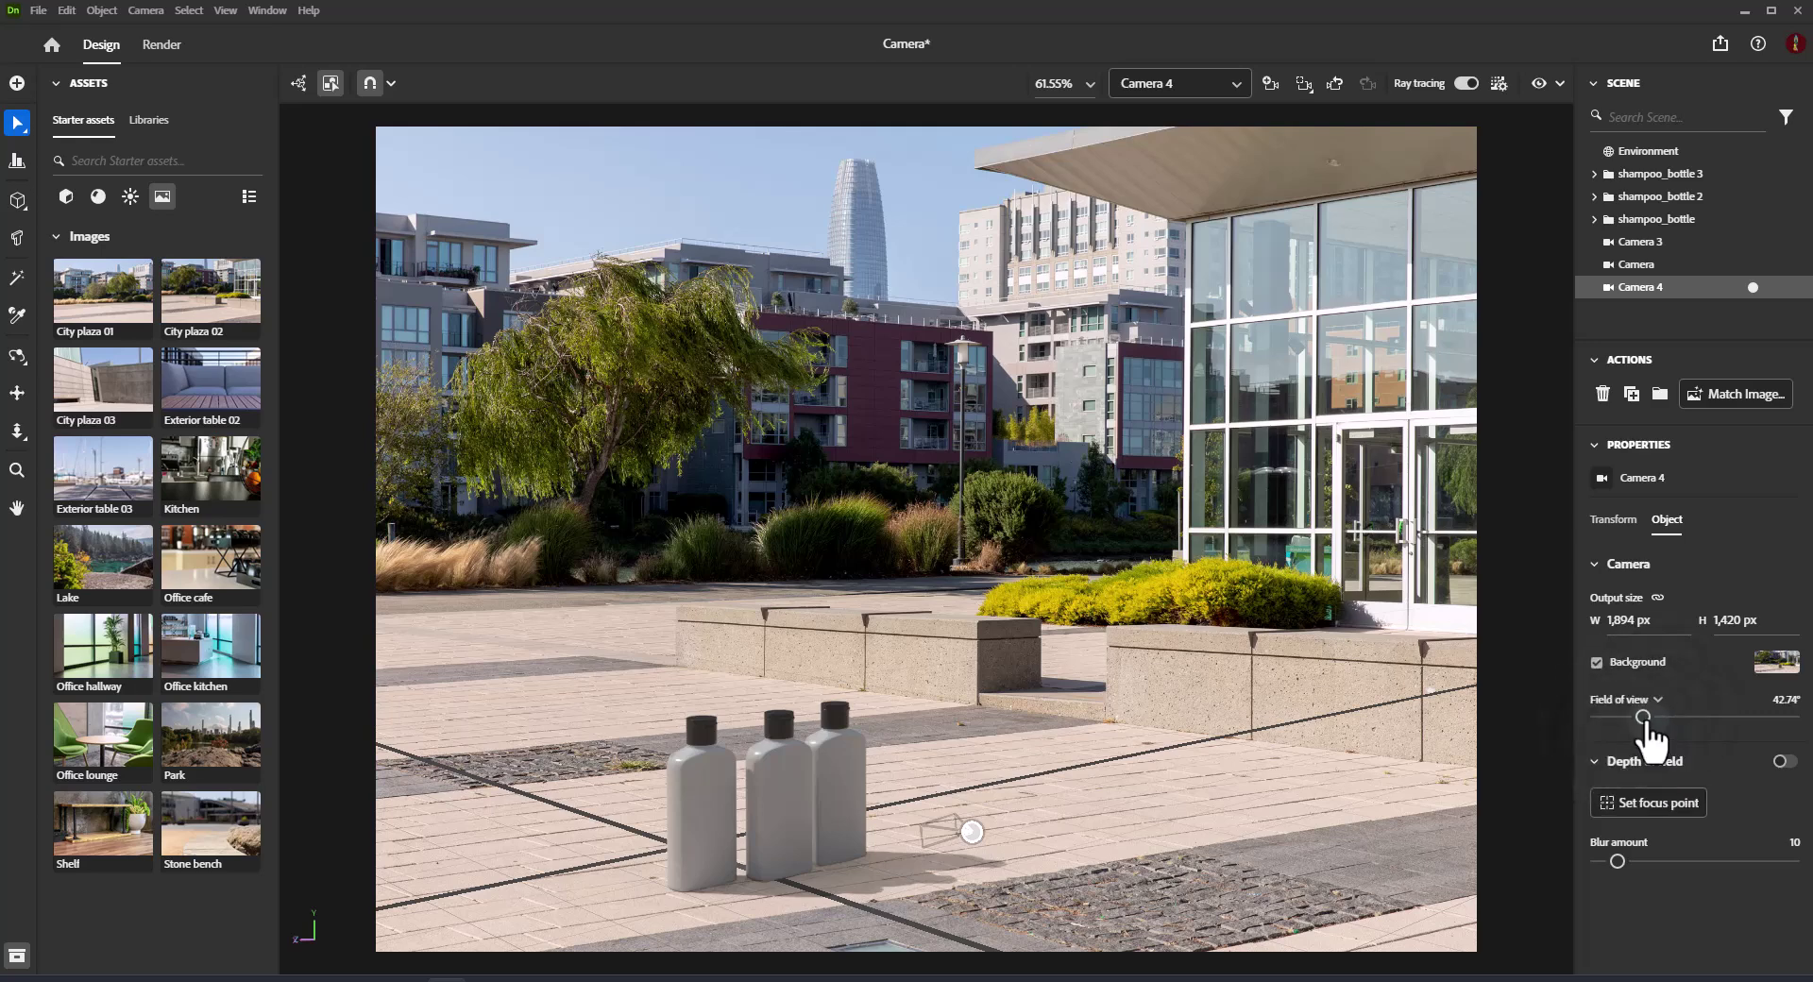
mouse_move(1645, 717)
left_mouse_down()
mouse_move(1718, 714)
mouse_move(1654, 715)
left_mouse_up()
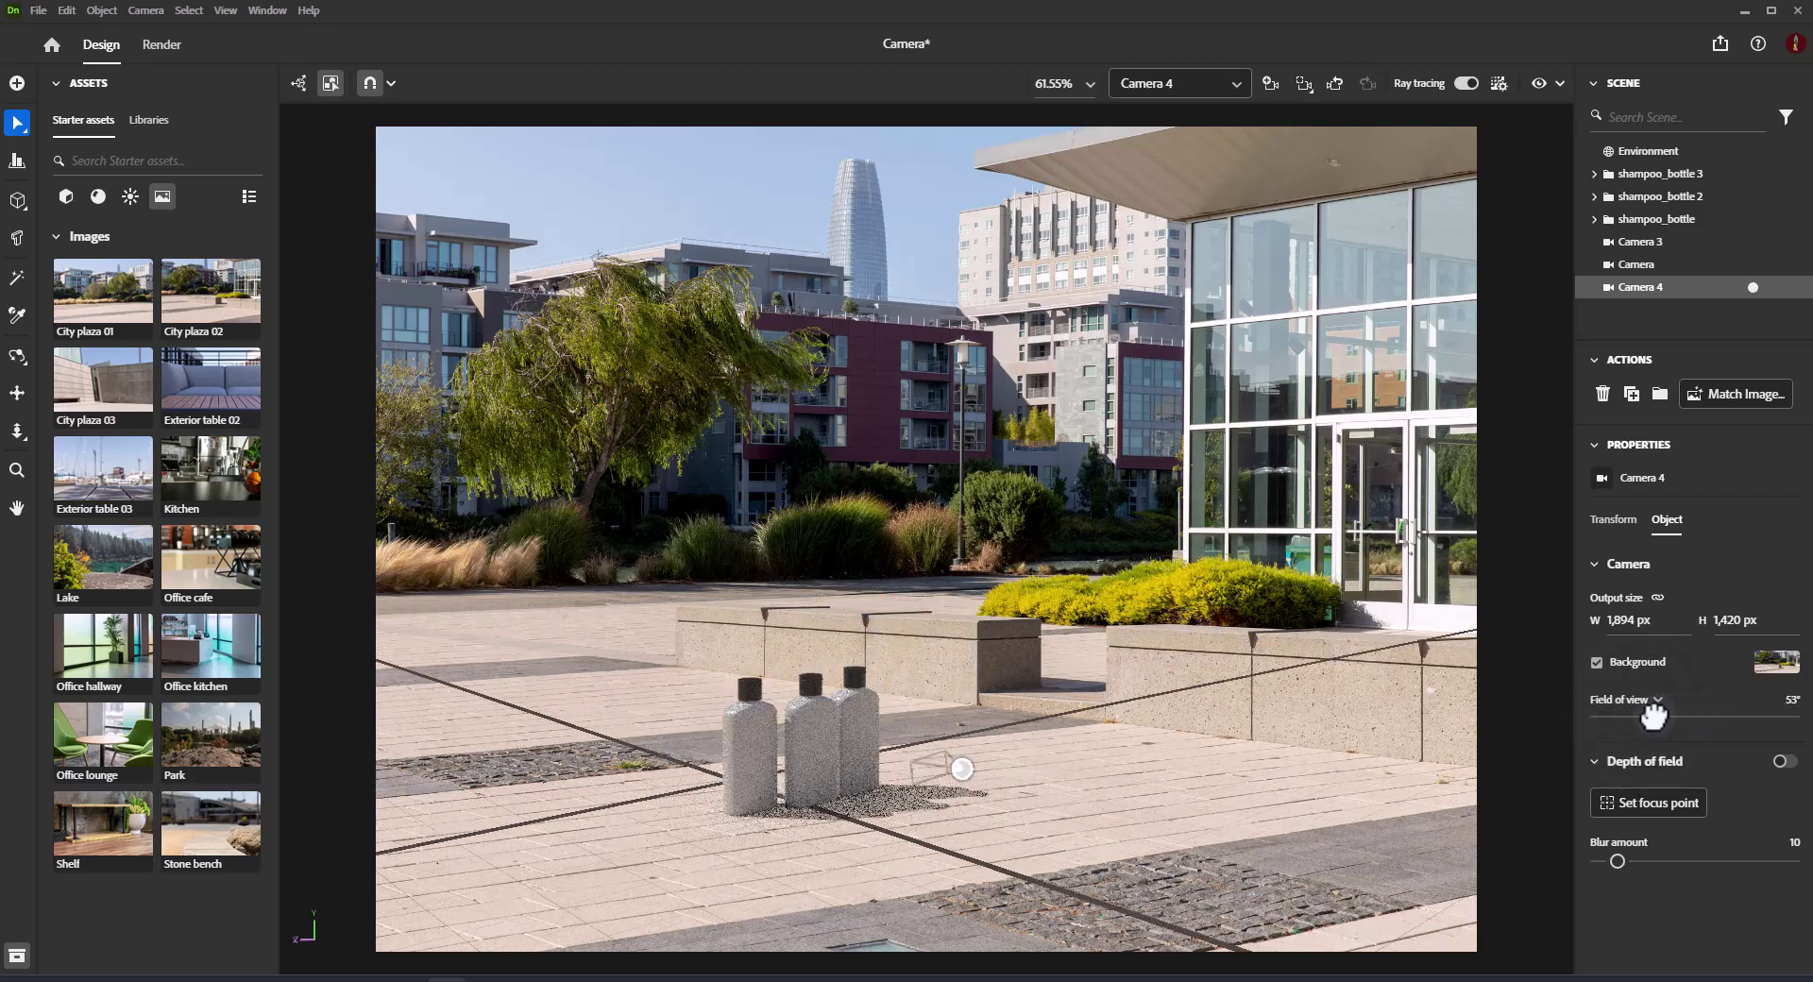
Compare a 70 mm focal length, then settle on a 96° field of view.
left_click(1654, 701)
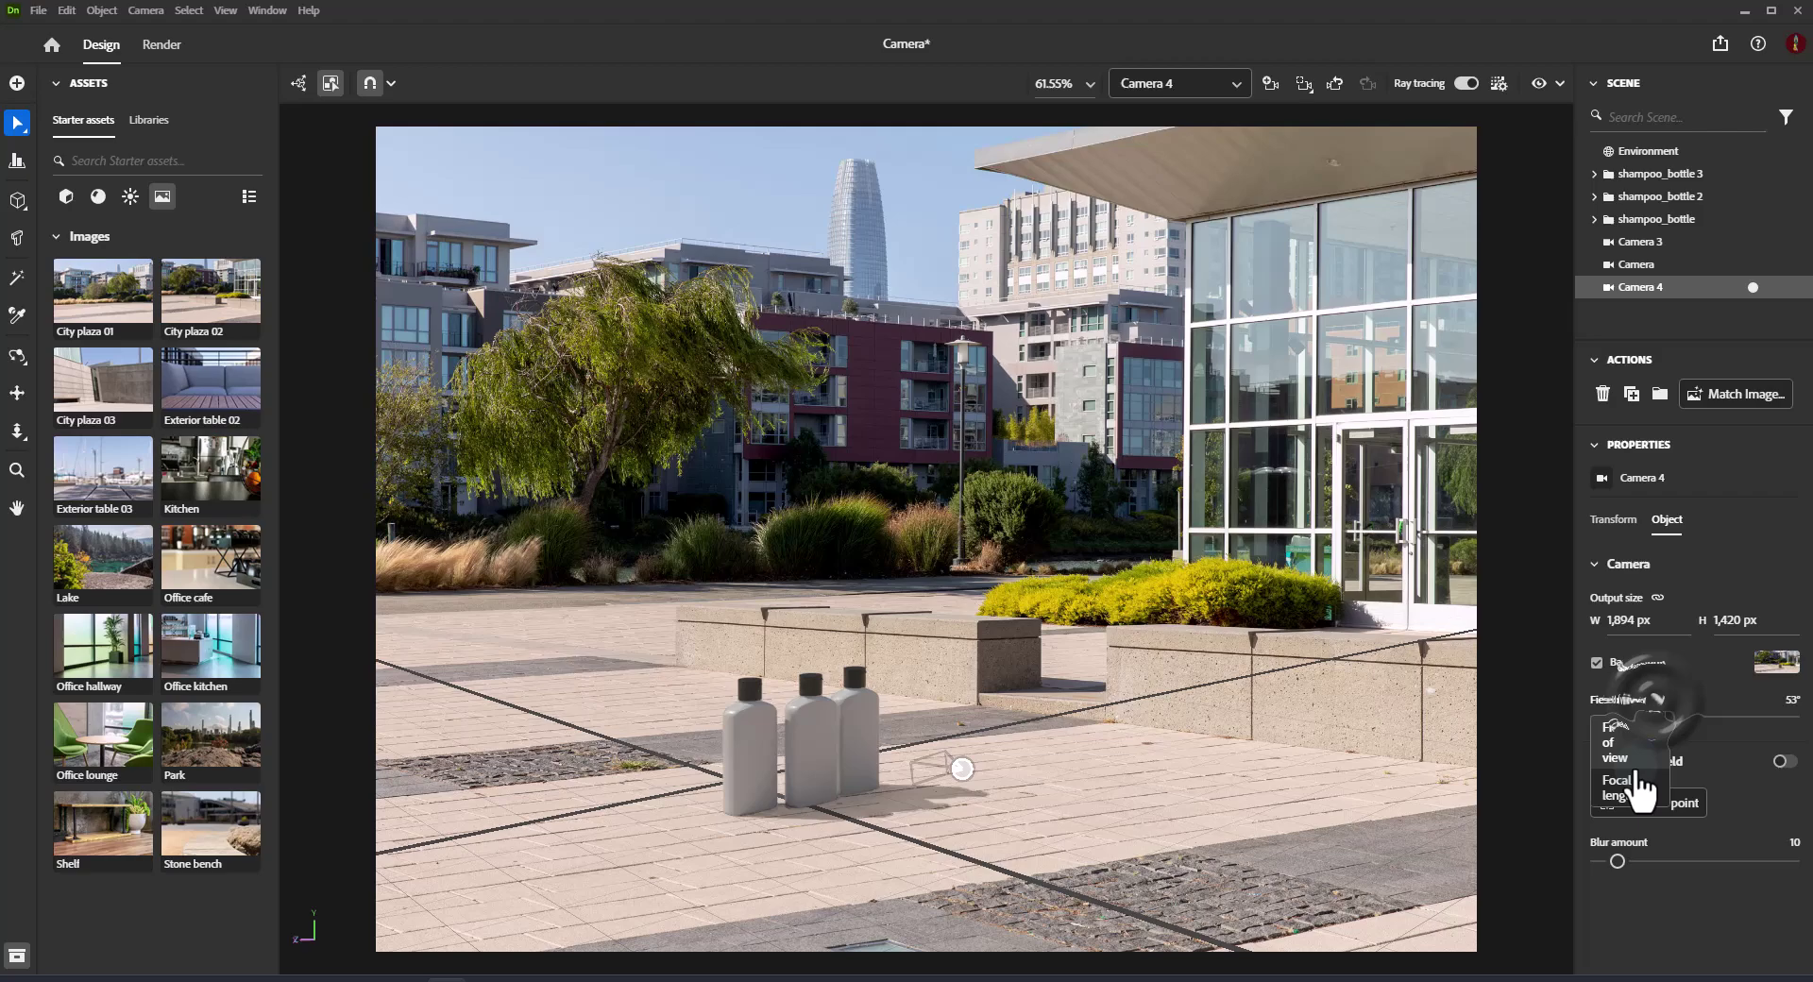
mouse_move(1649, 717)
left_mouse_down()
mouse_move(1732, 717)
mouse_move(1611, 717)
mouse_move(1716, 716)
mouse_move(1632, 720)
left_mouse_up()
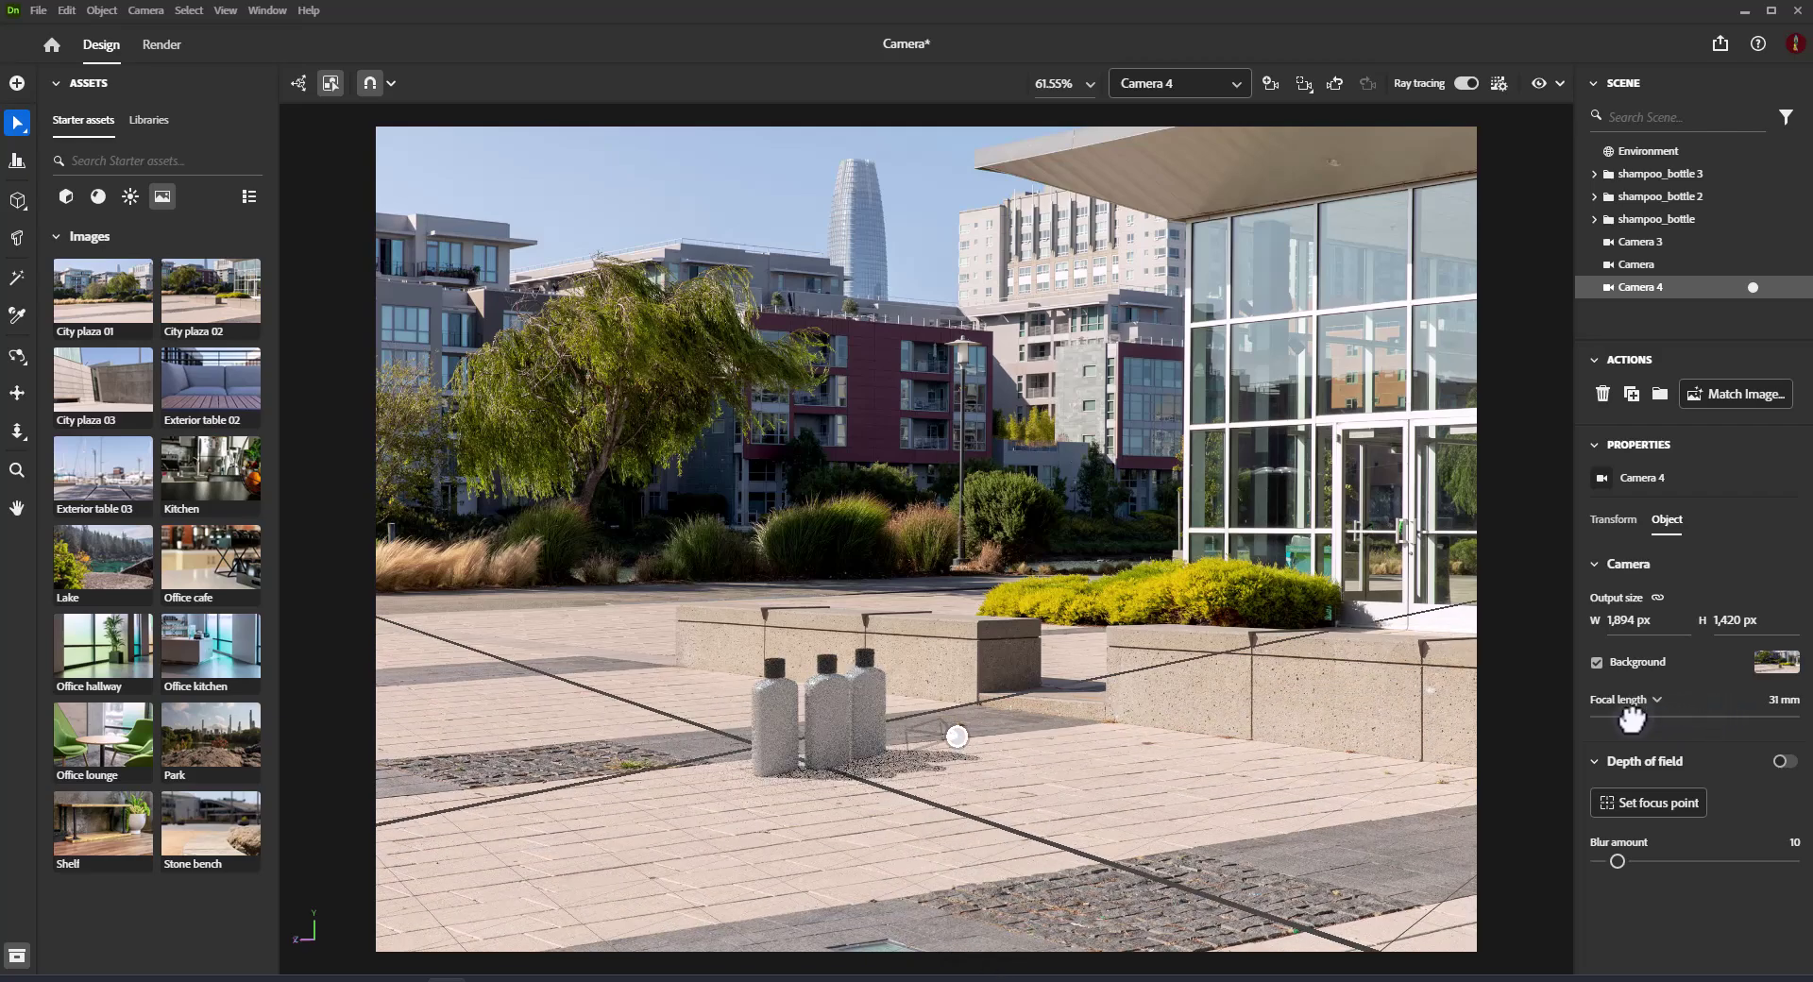
left_click(1656, 700)
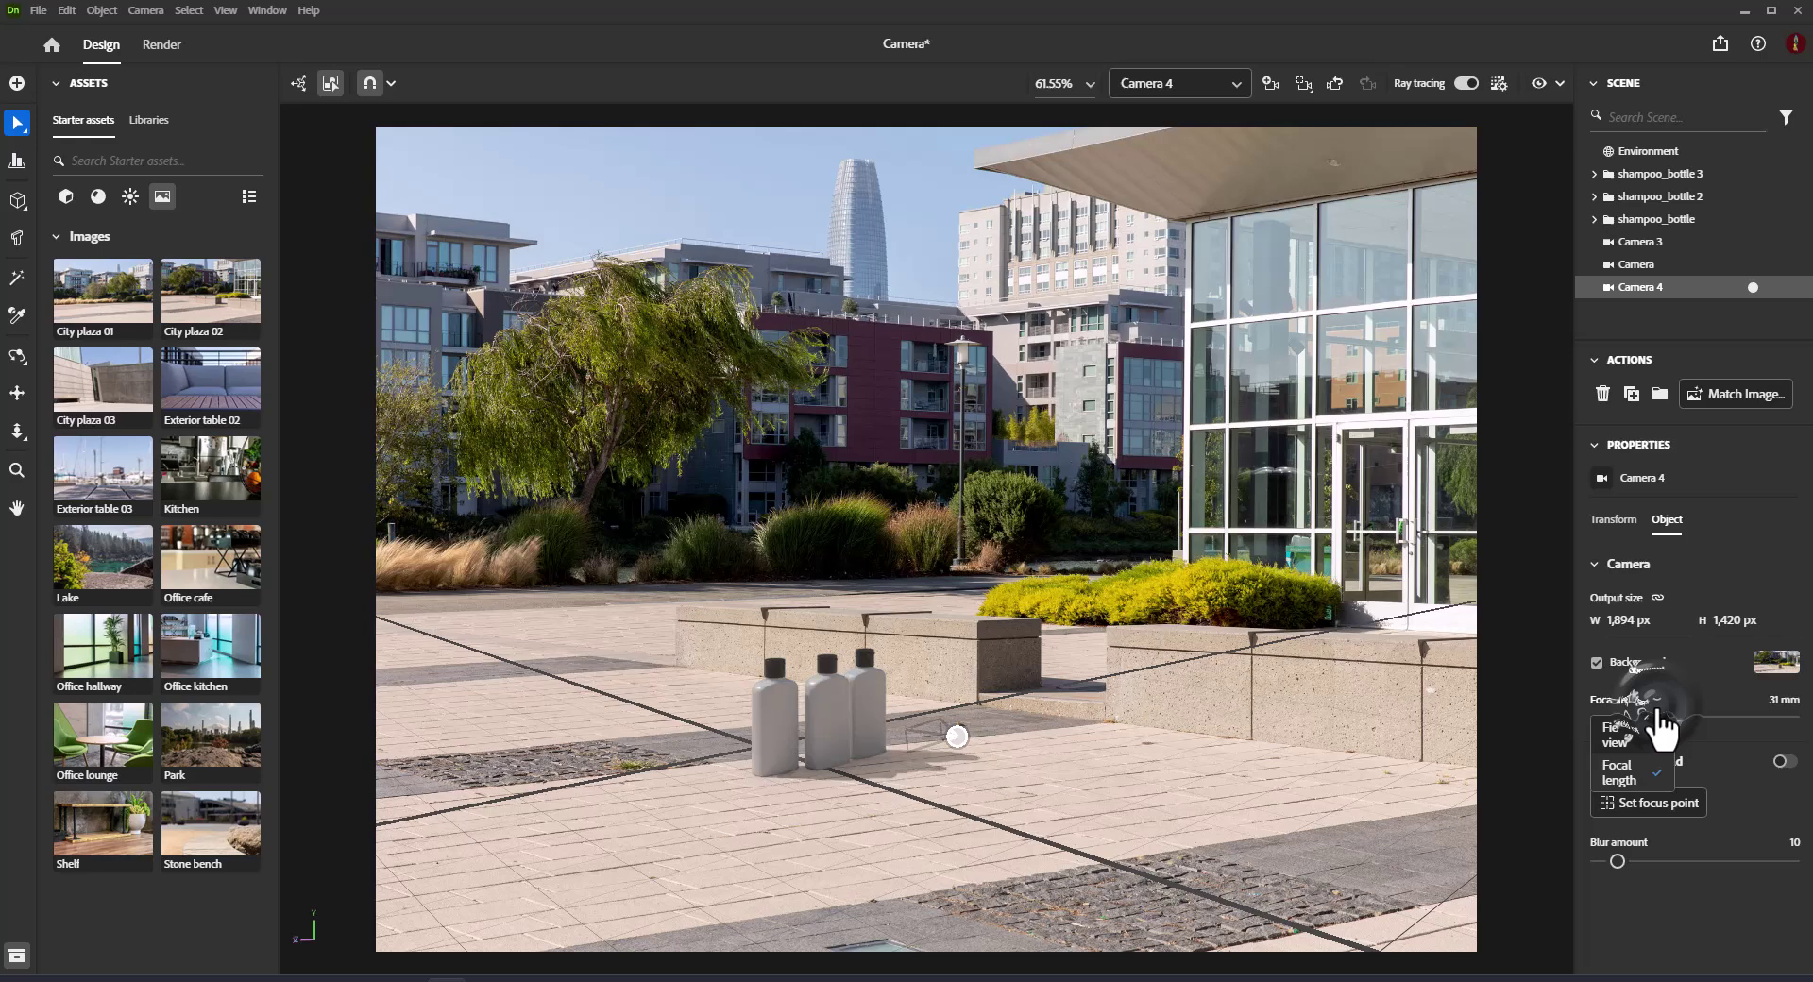
left_click(1623, 734)
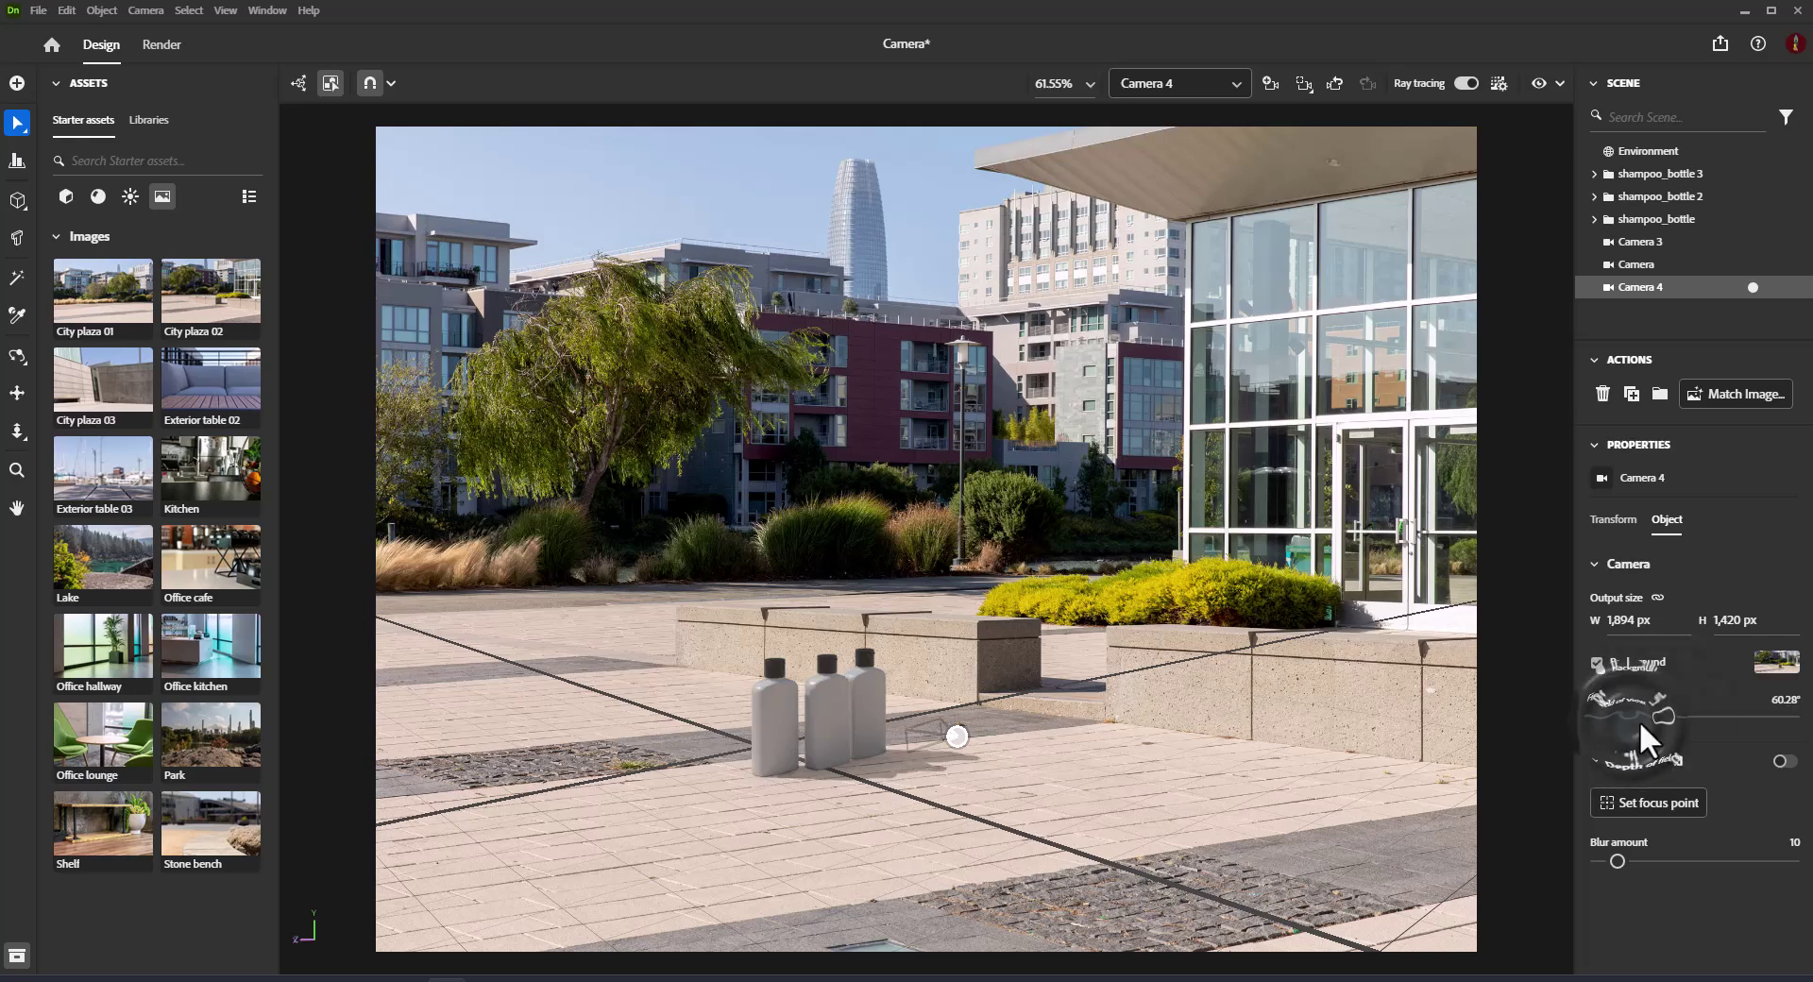
left_click_drag(1662, 718, 1701, 717)
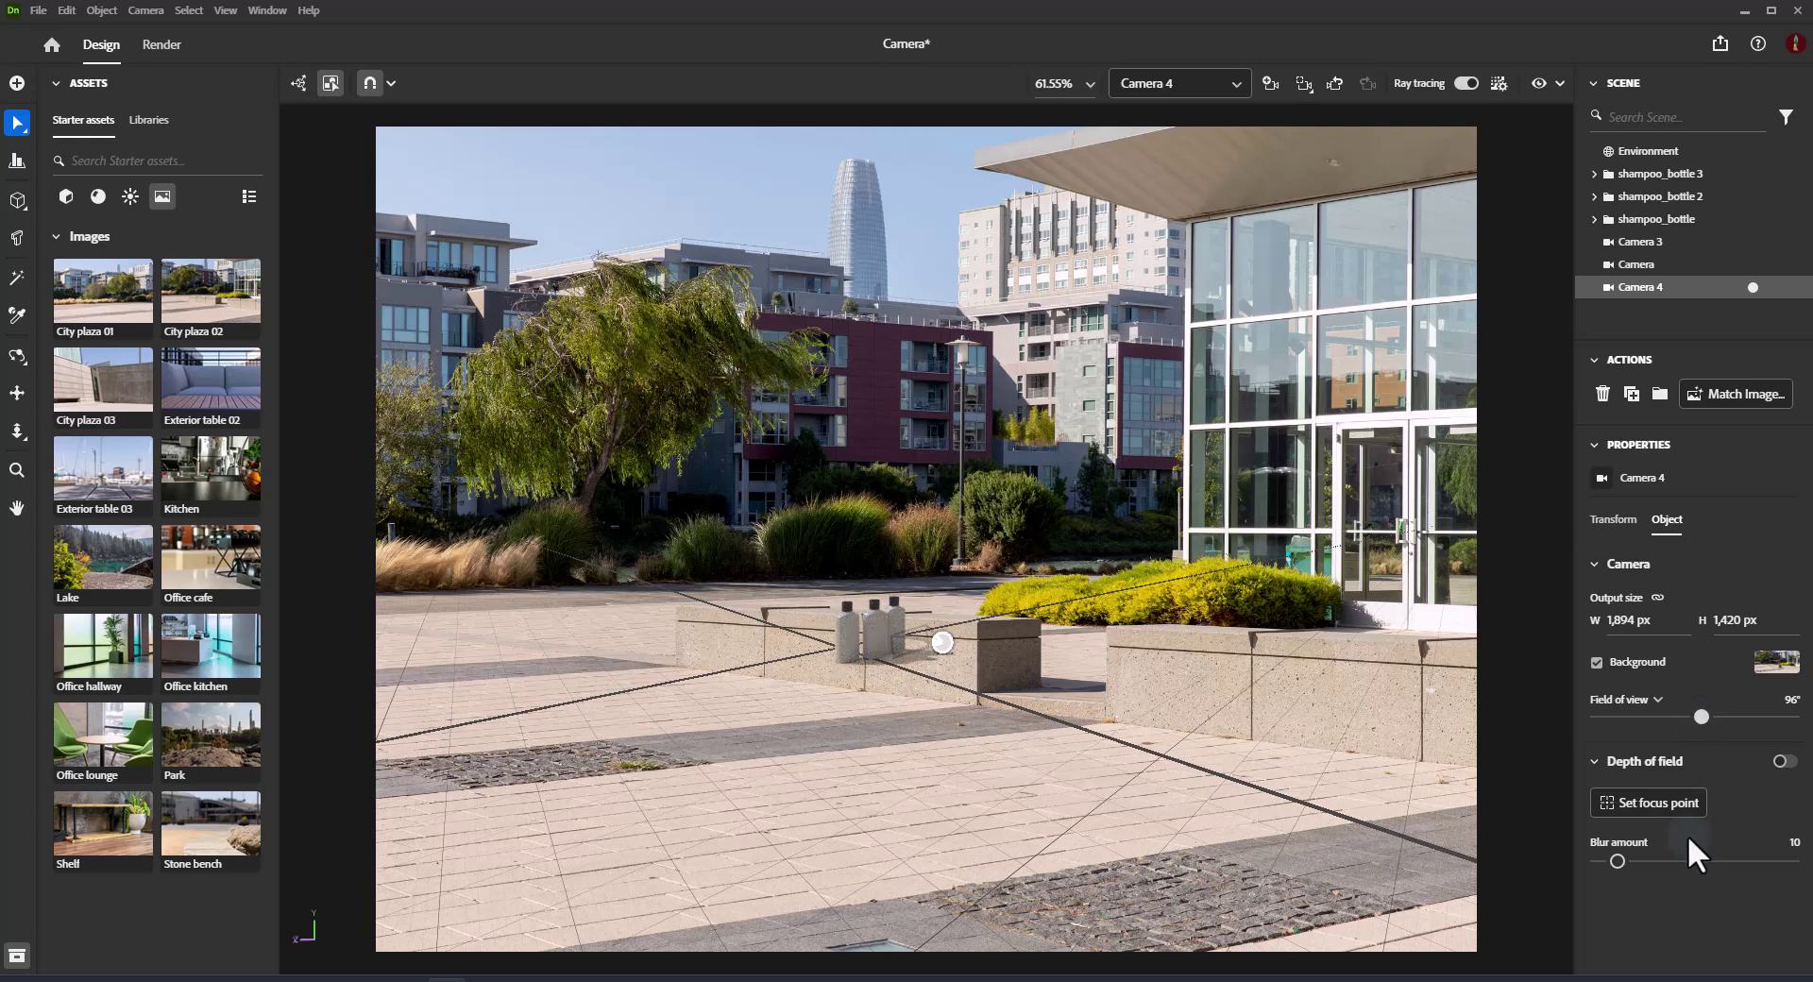
Enable depth of field, narrow the view to 44°, move the focus point and test blur amounts.
left_click(1783, 762)
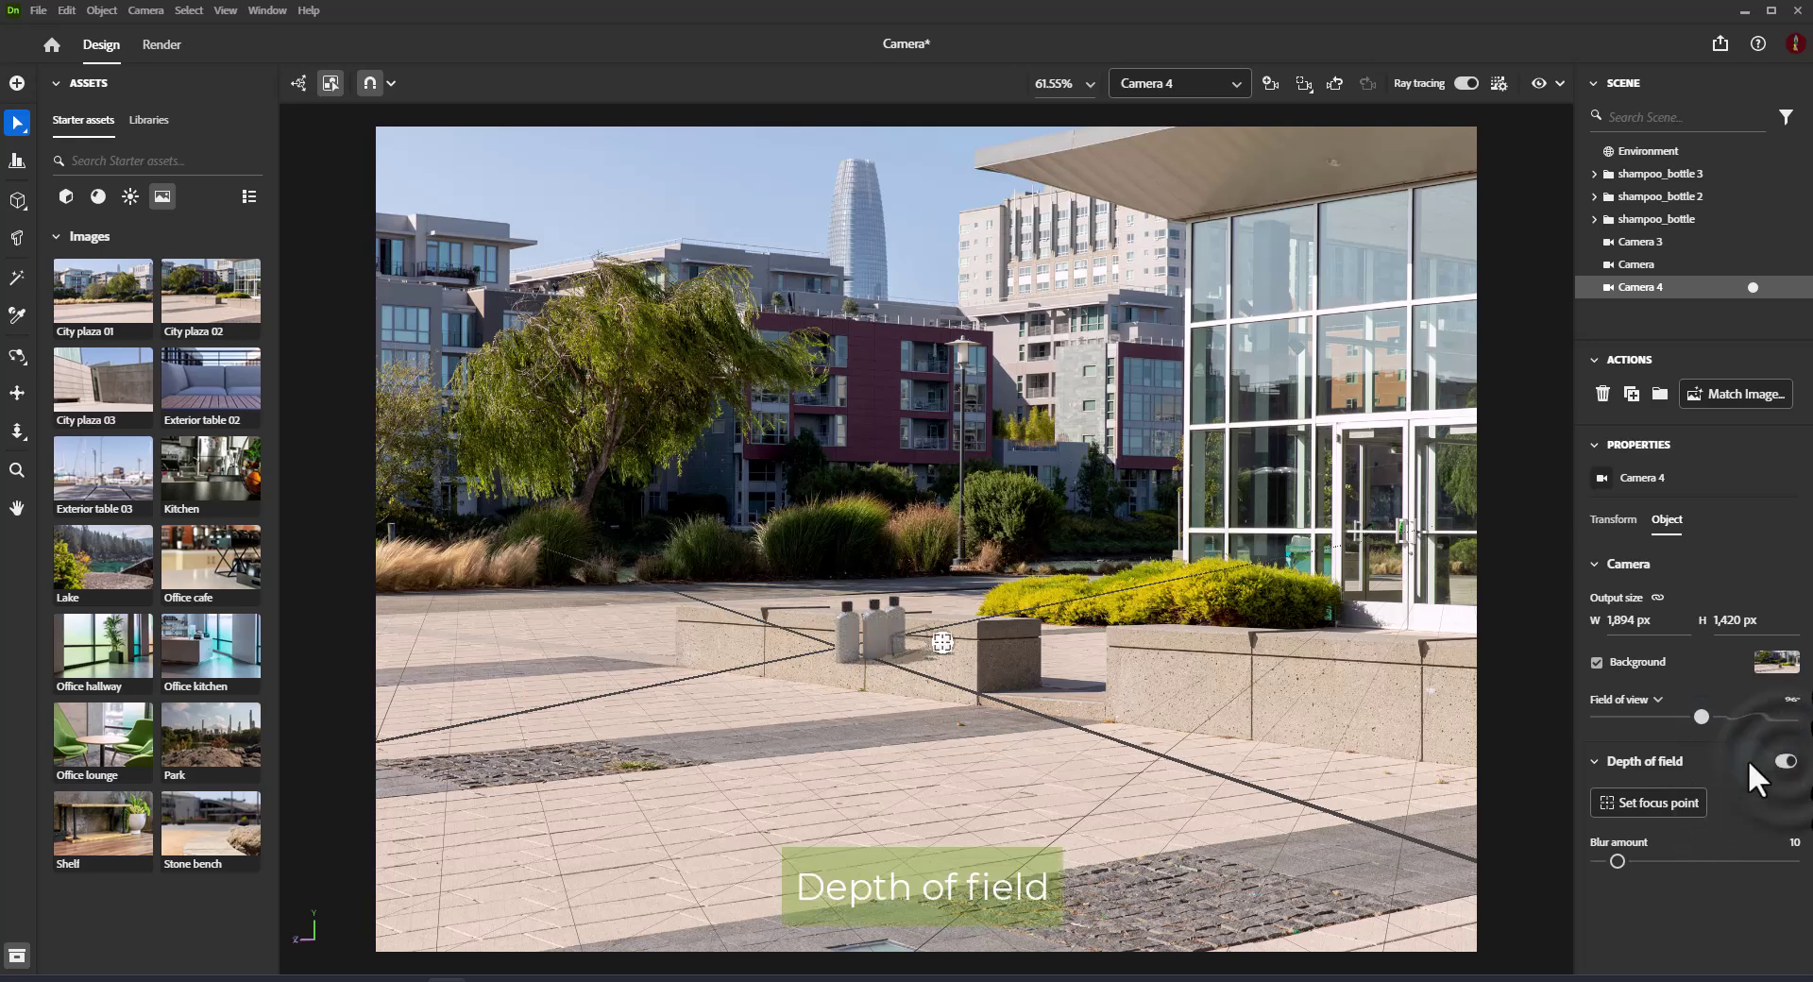
left_click_drag(1700, 717, 1645, 718)
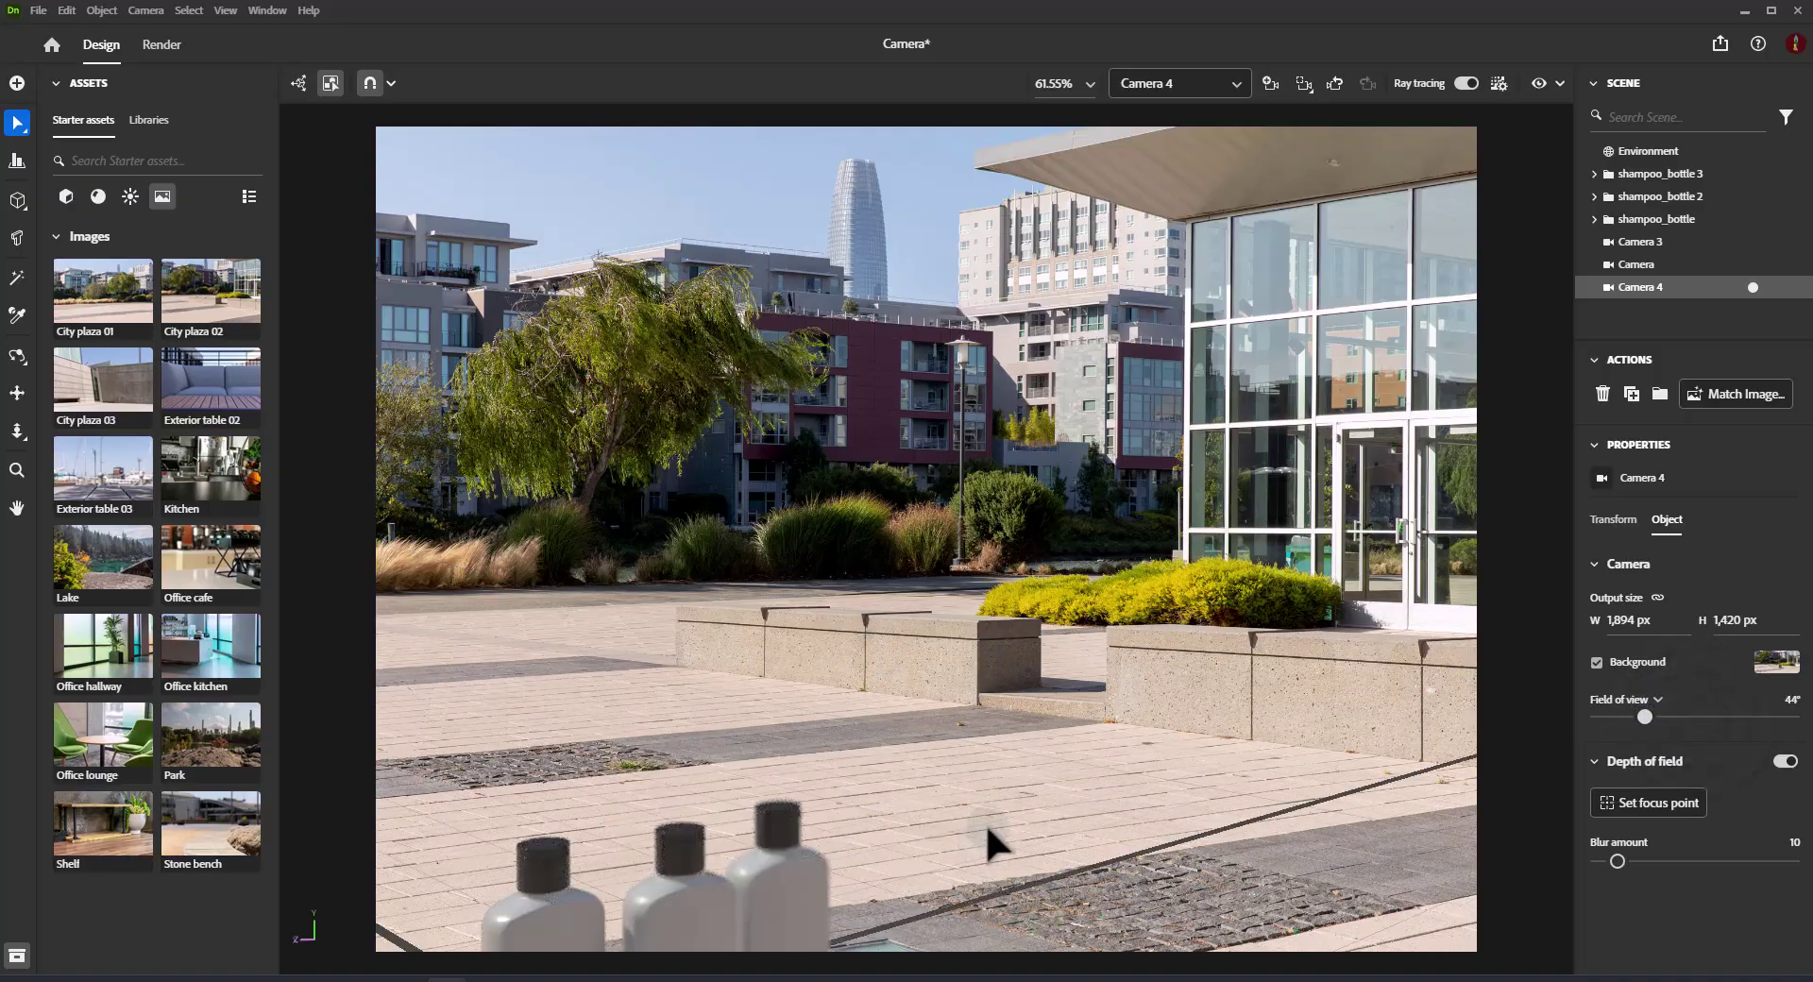
left_click_drag(972, 824, 1202, 766)
scroll(1192, 503, "up", 3)
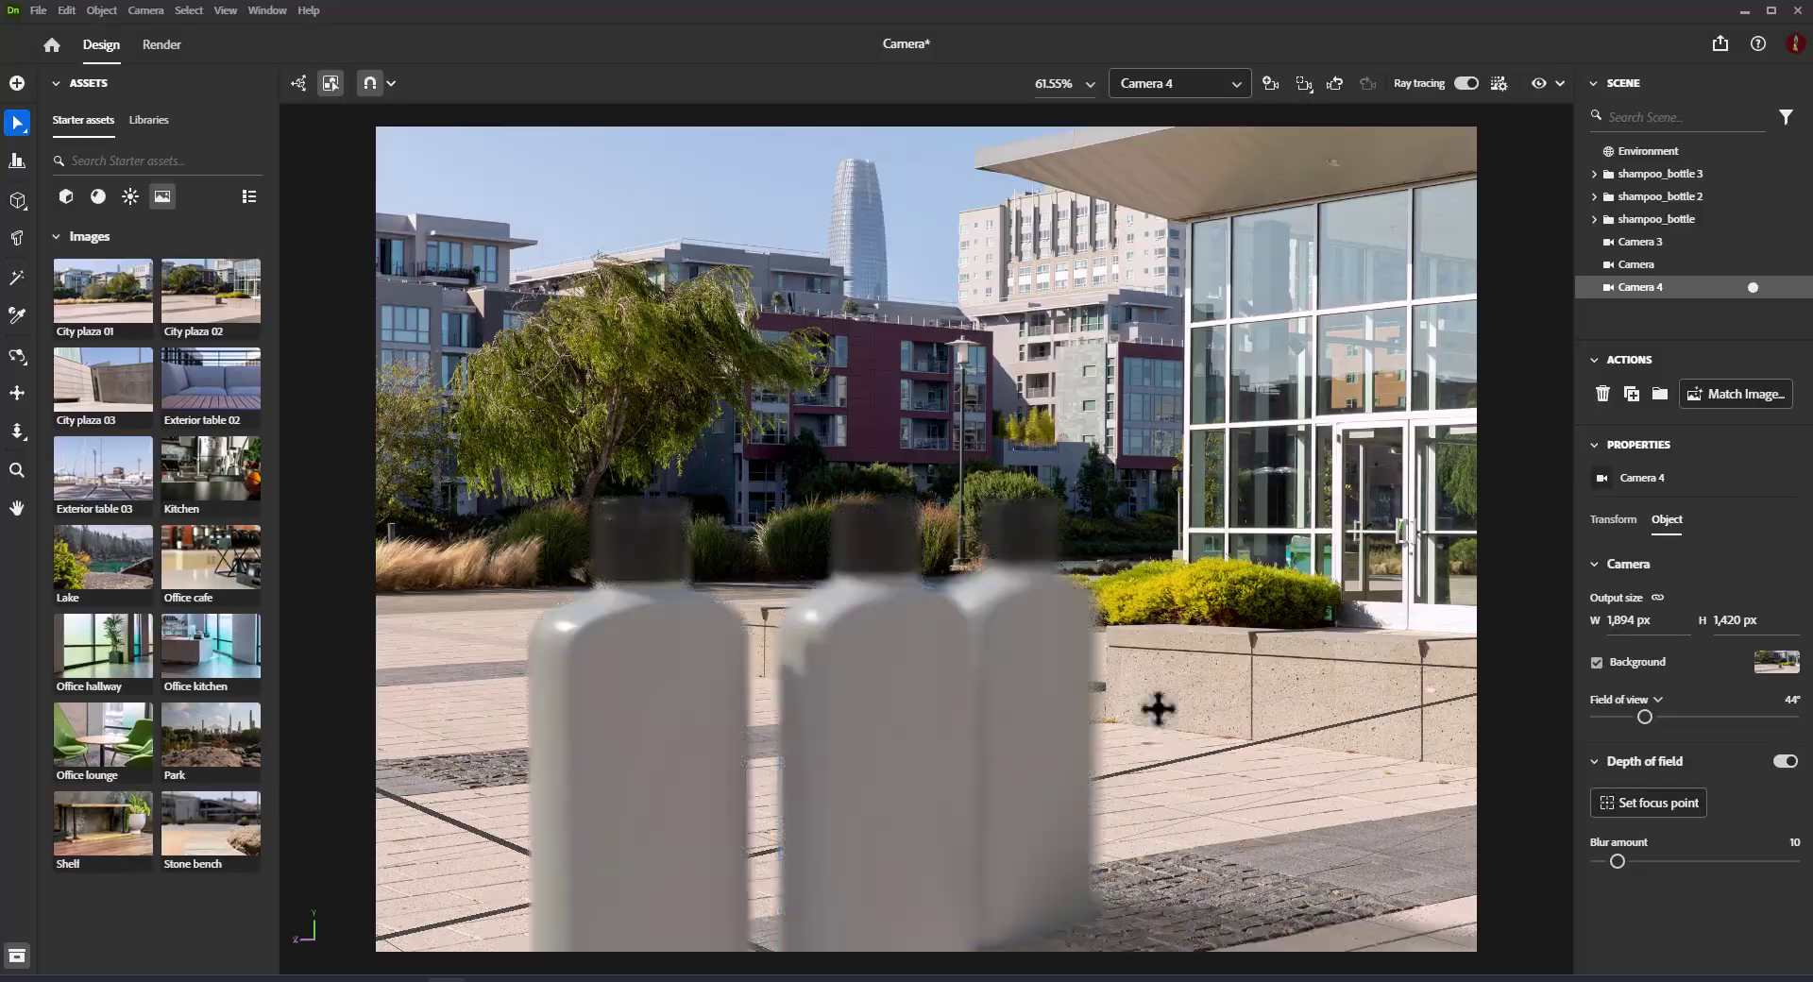
scroll(1212, 503, "up", 5)
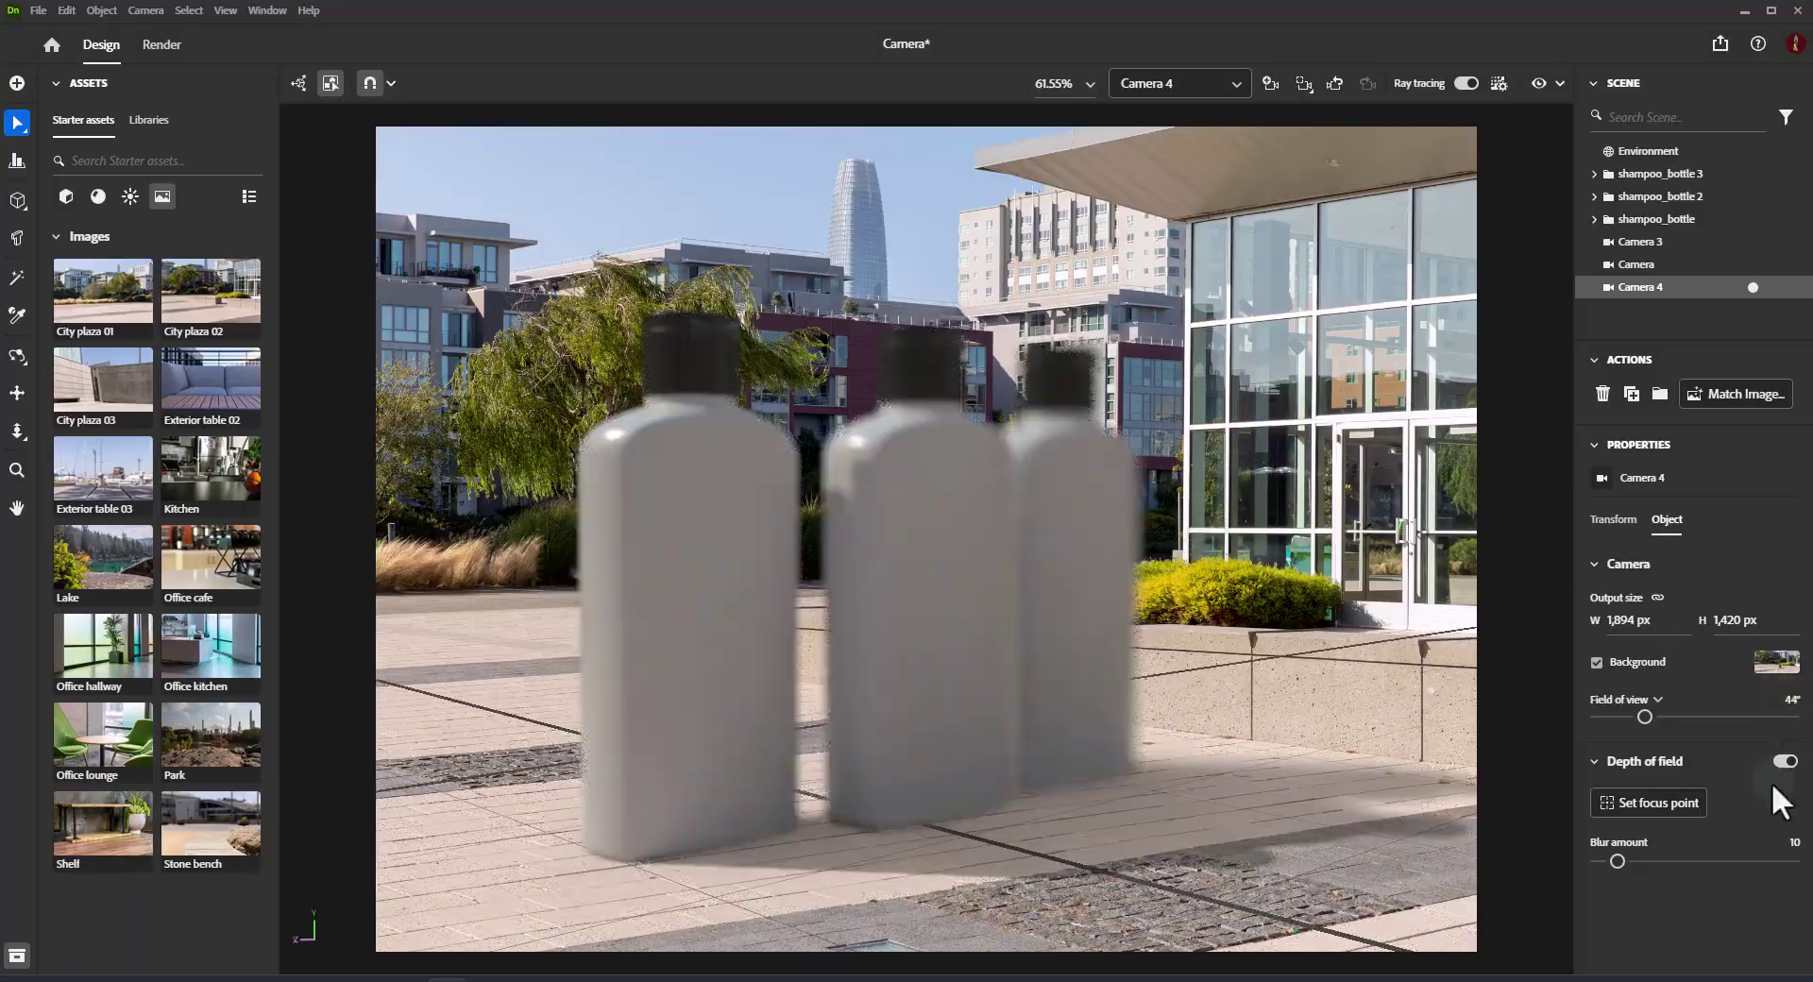
left_click_drag(1616, 861, 1572, 860)
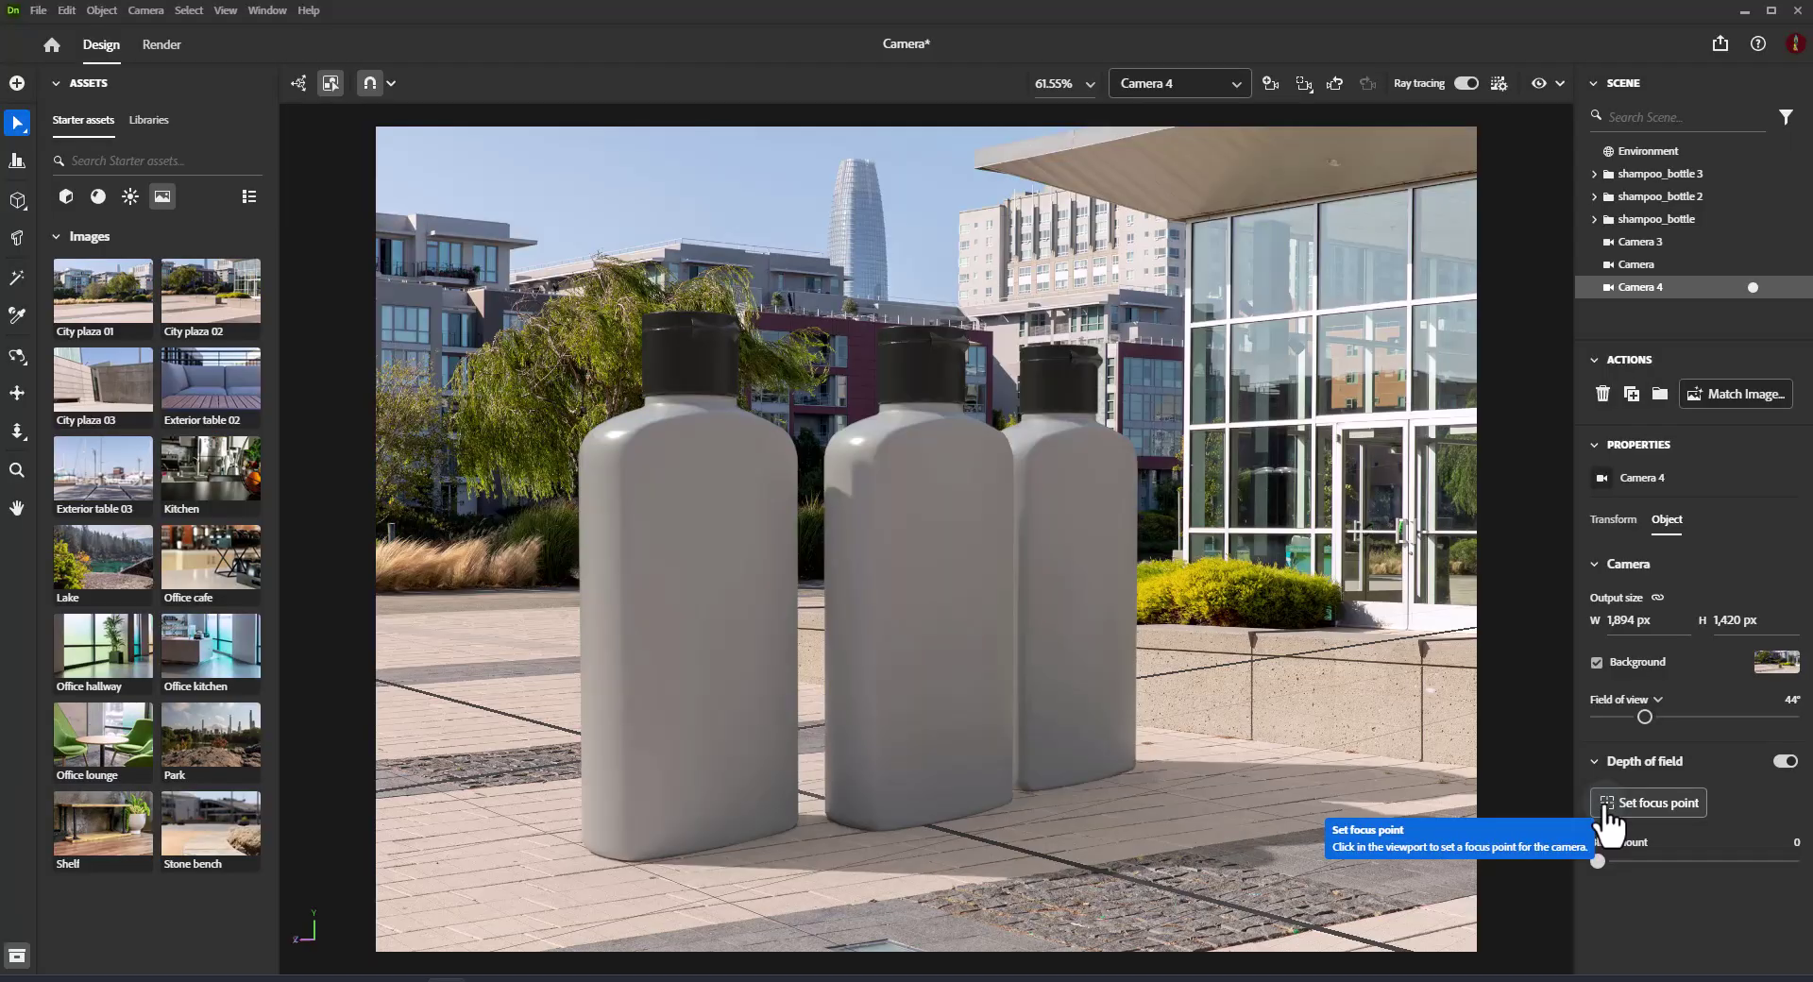
Raise Camera 4's depth-of-field blur amount to 45.1 and focus it on the middle bottle.
left_click_drag(1597, 862, 1685, 861)
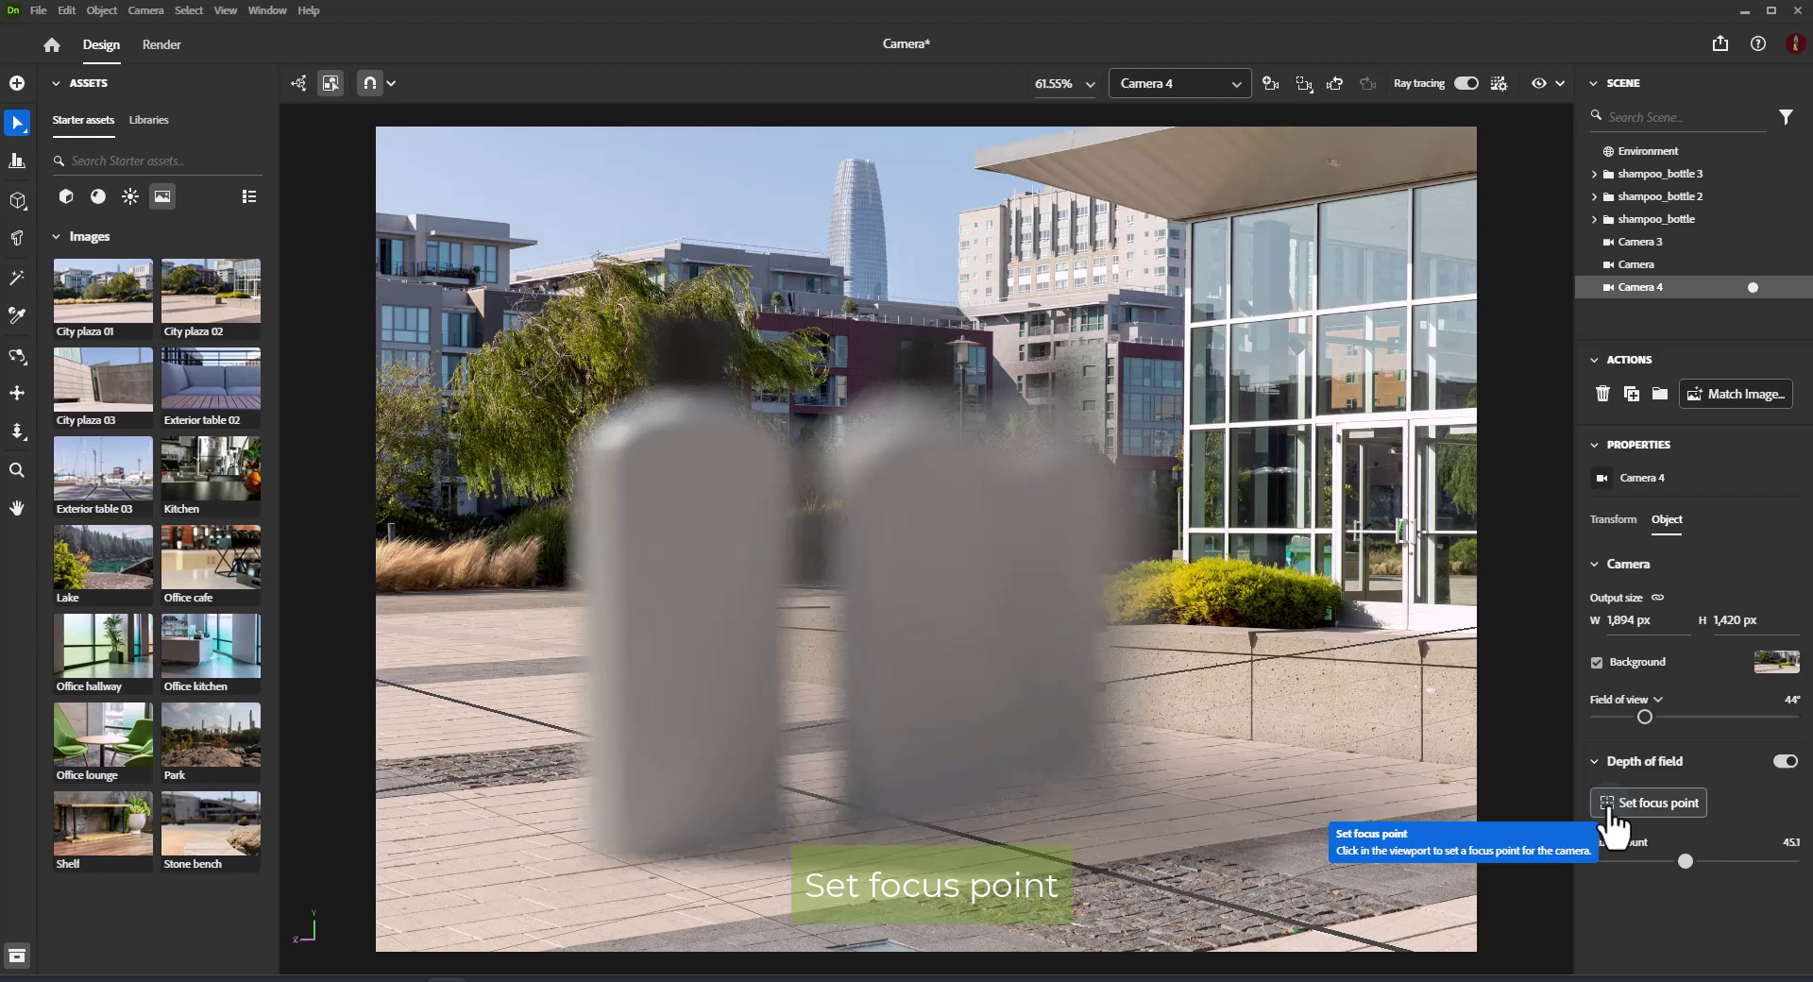
left_click(1612, 816)
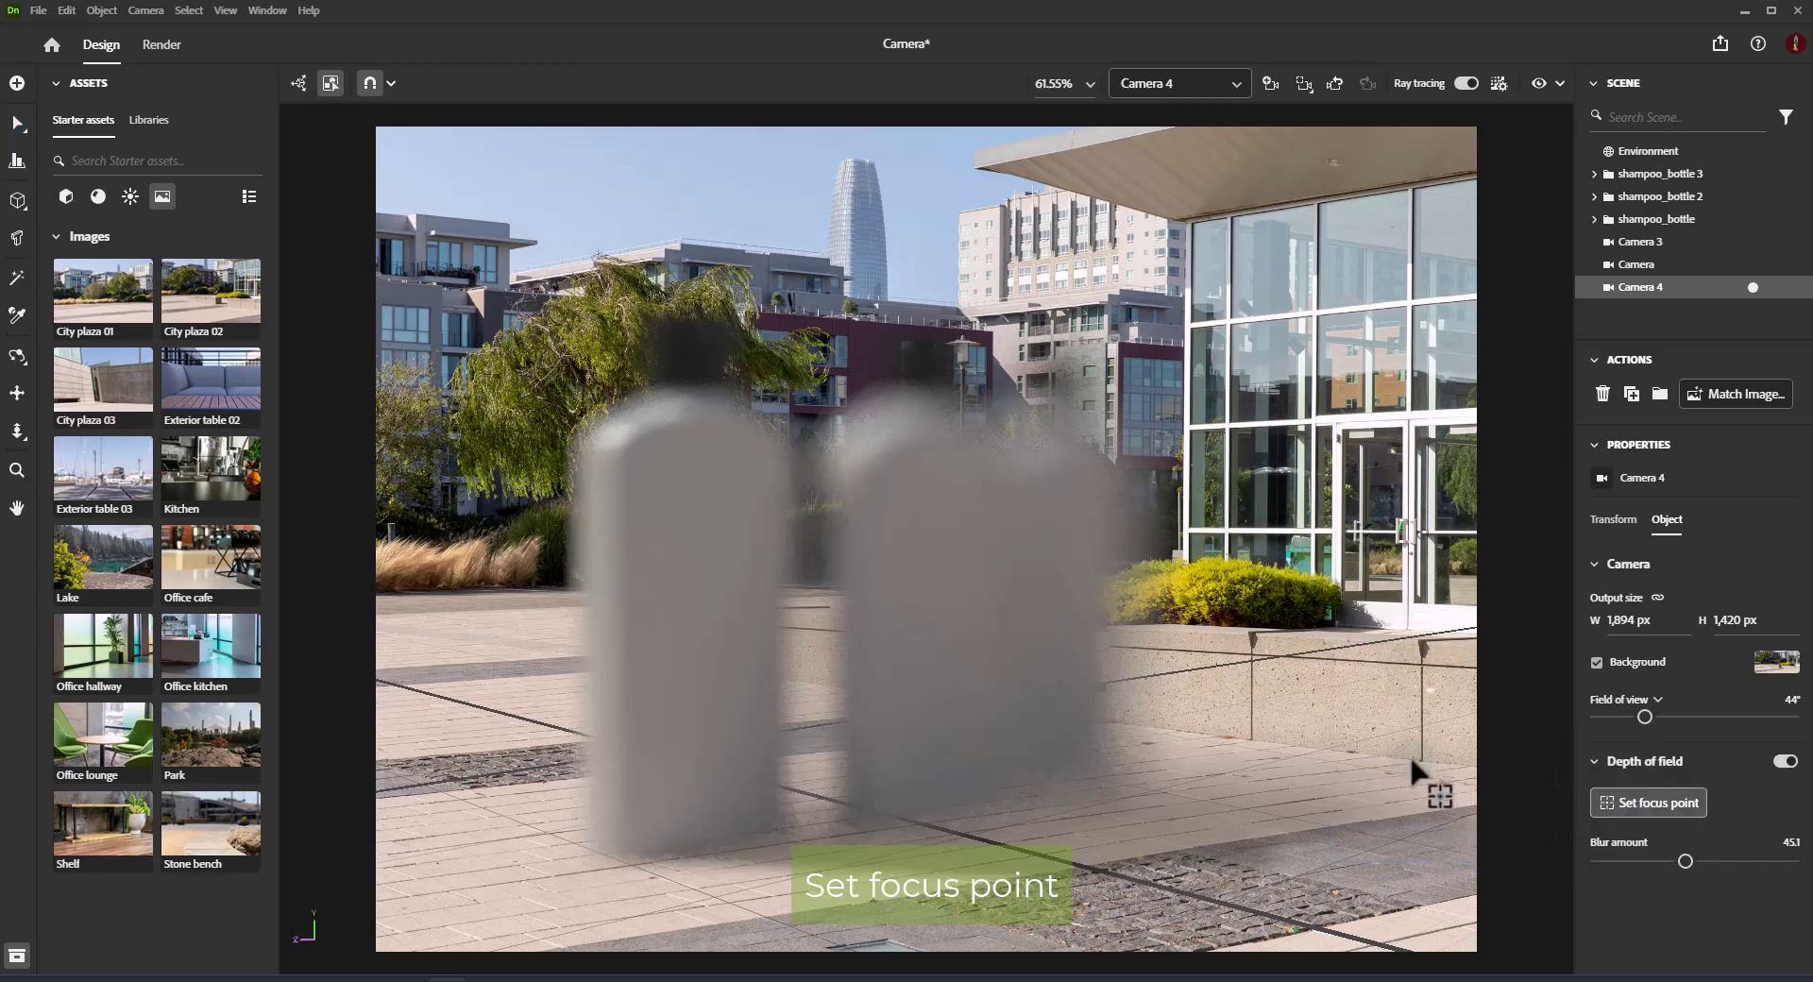
left_click(923, 593)
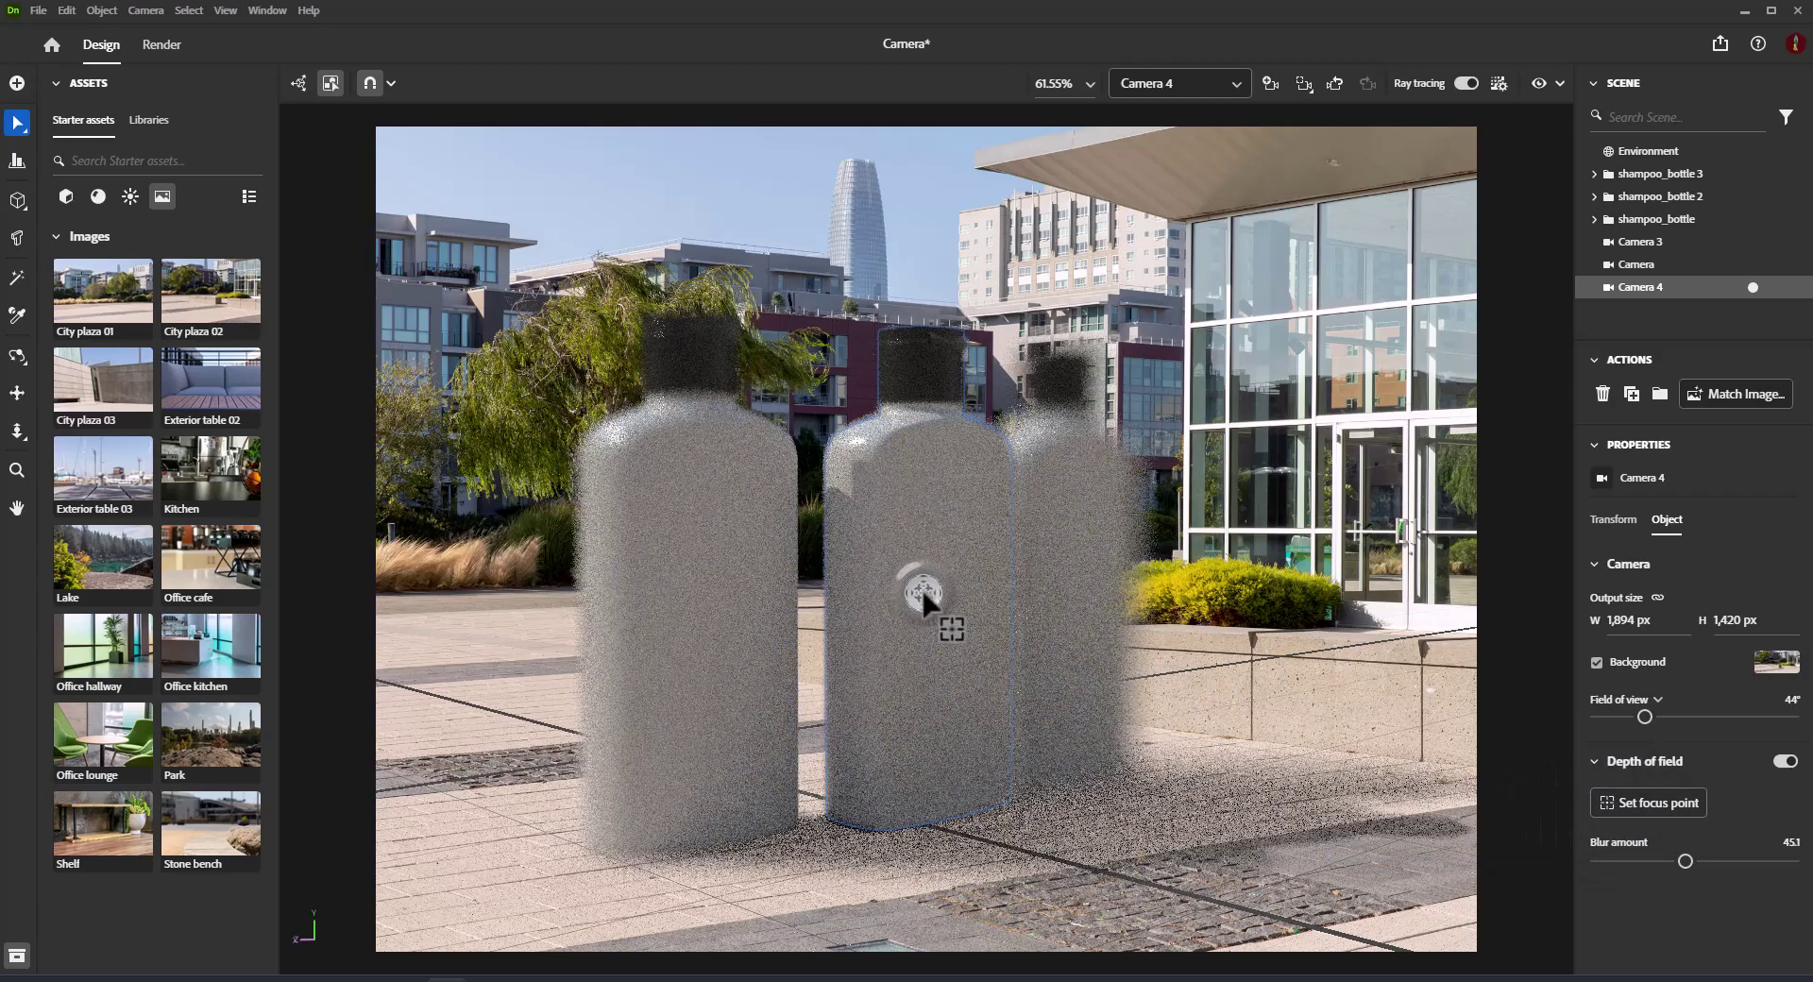
Reselect Camera 4 and place its focus point on the middle shampoo bottle again.
left_click(1083, 522)
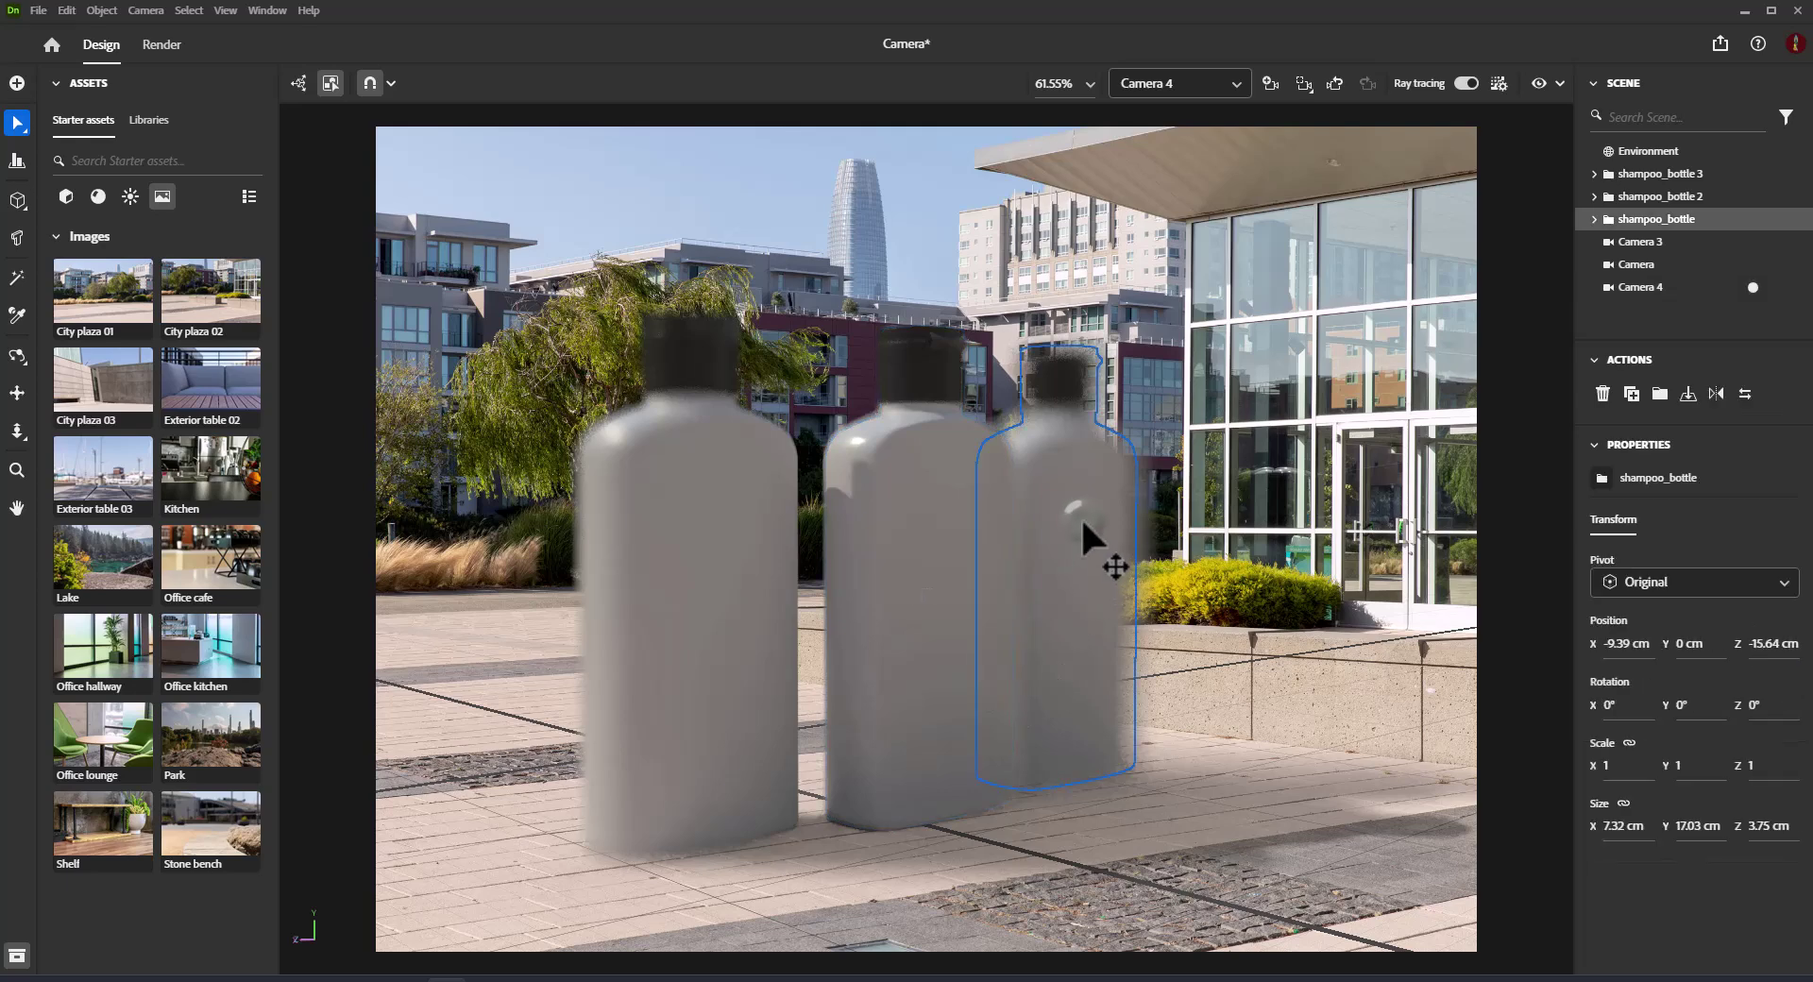
left_click(885, 589)
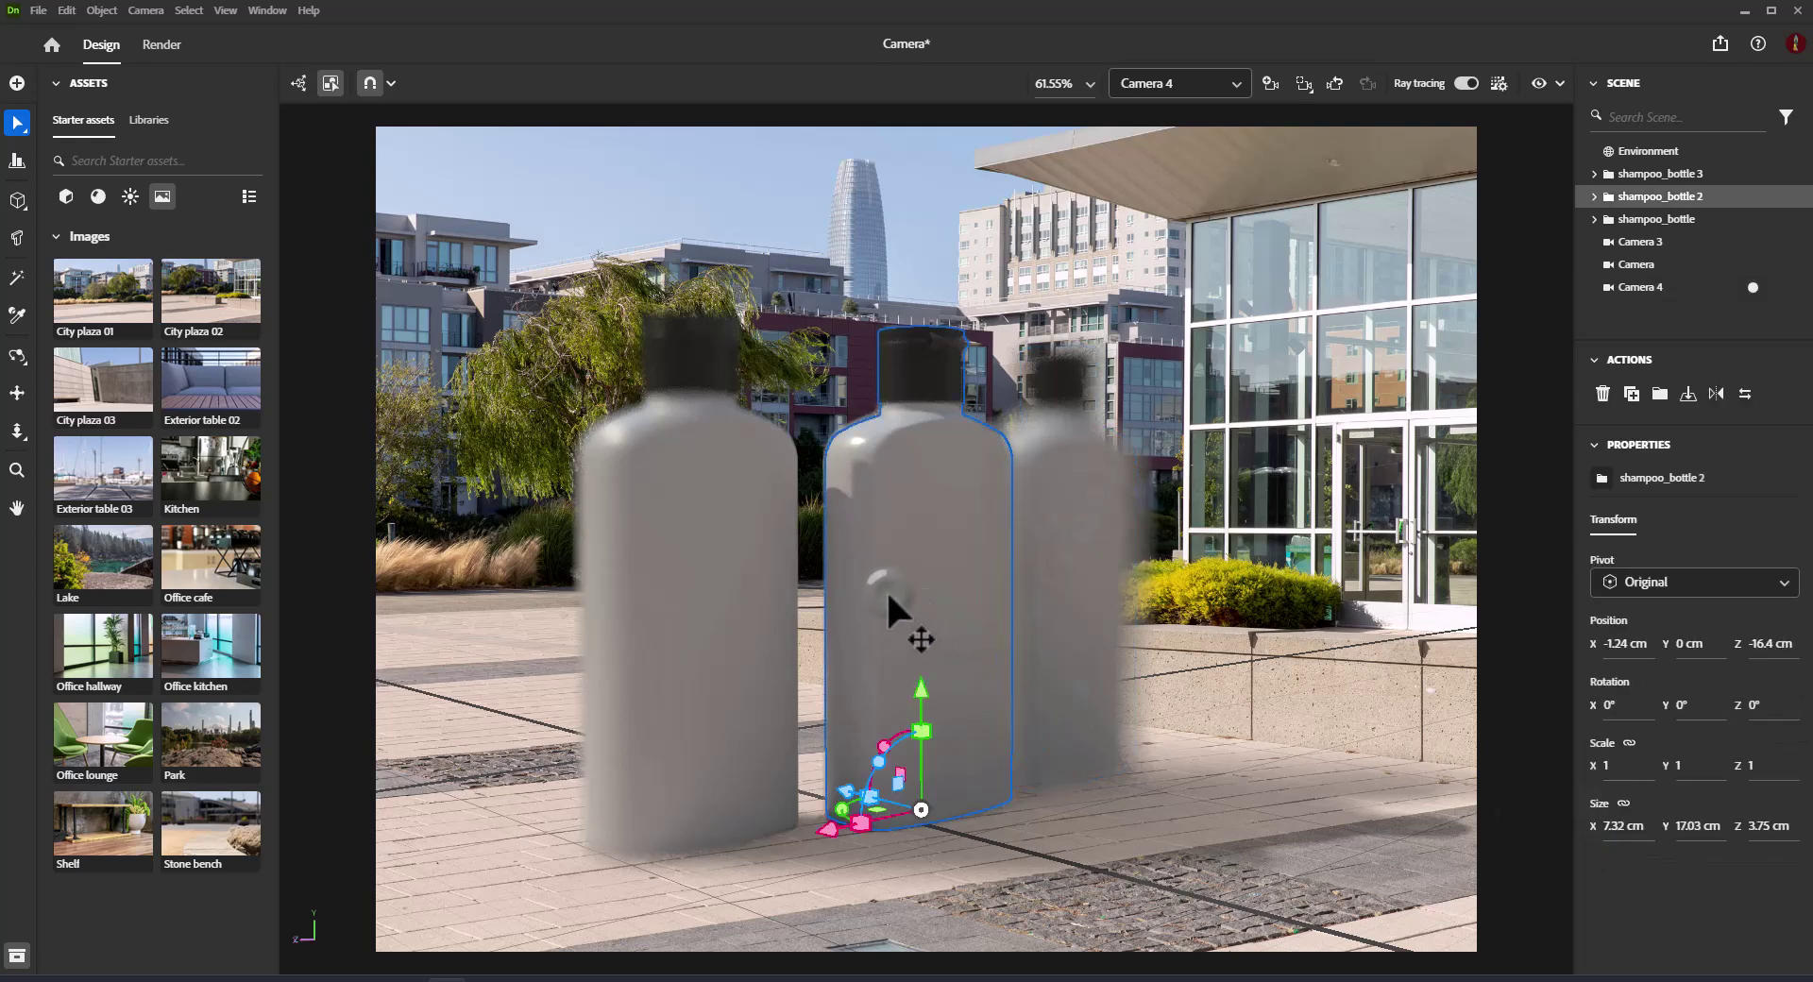
left_click(1716, 287)
left_click(1612, 803)
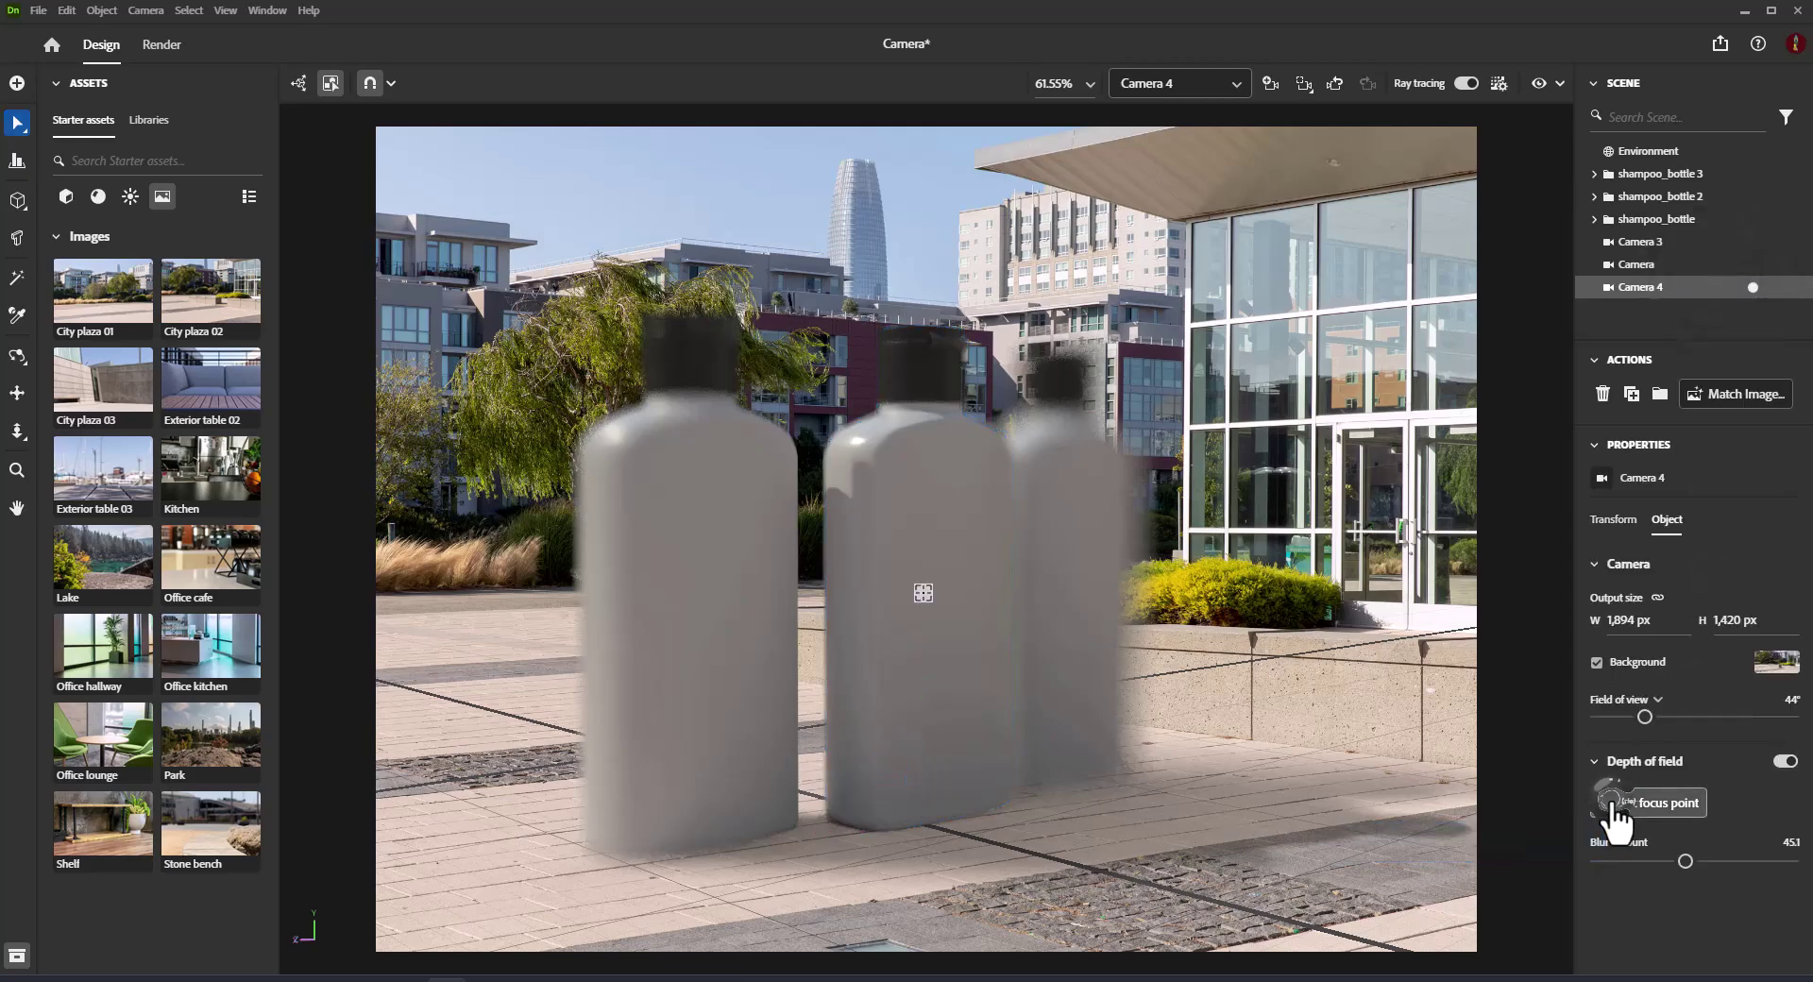
left_click(945, 647)
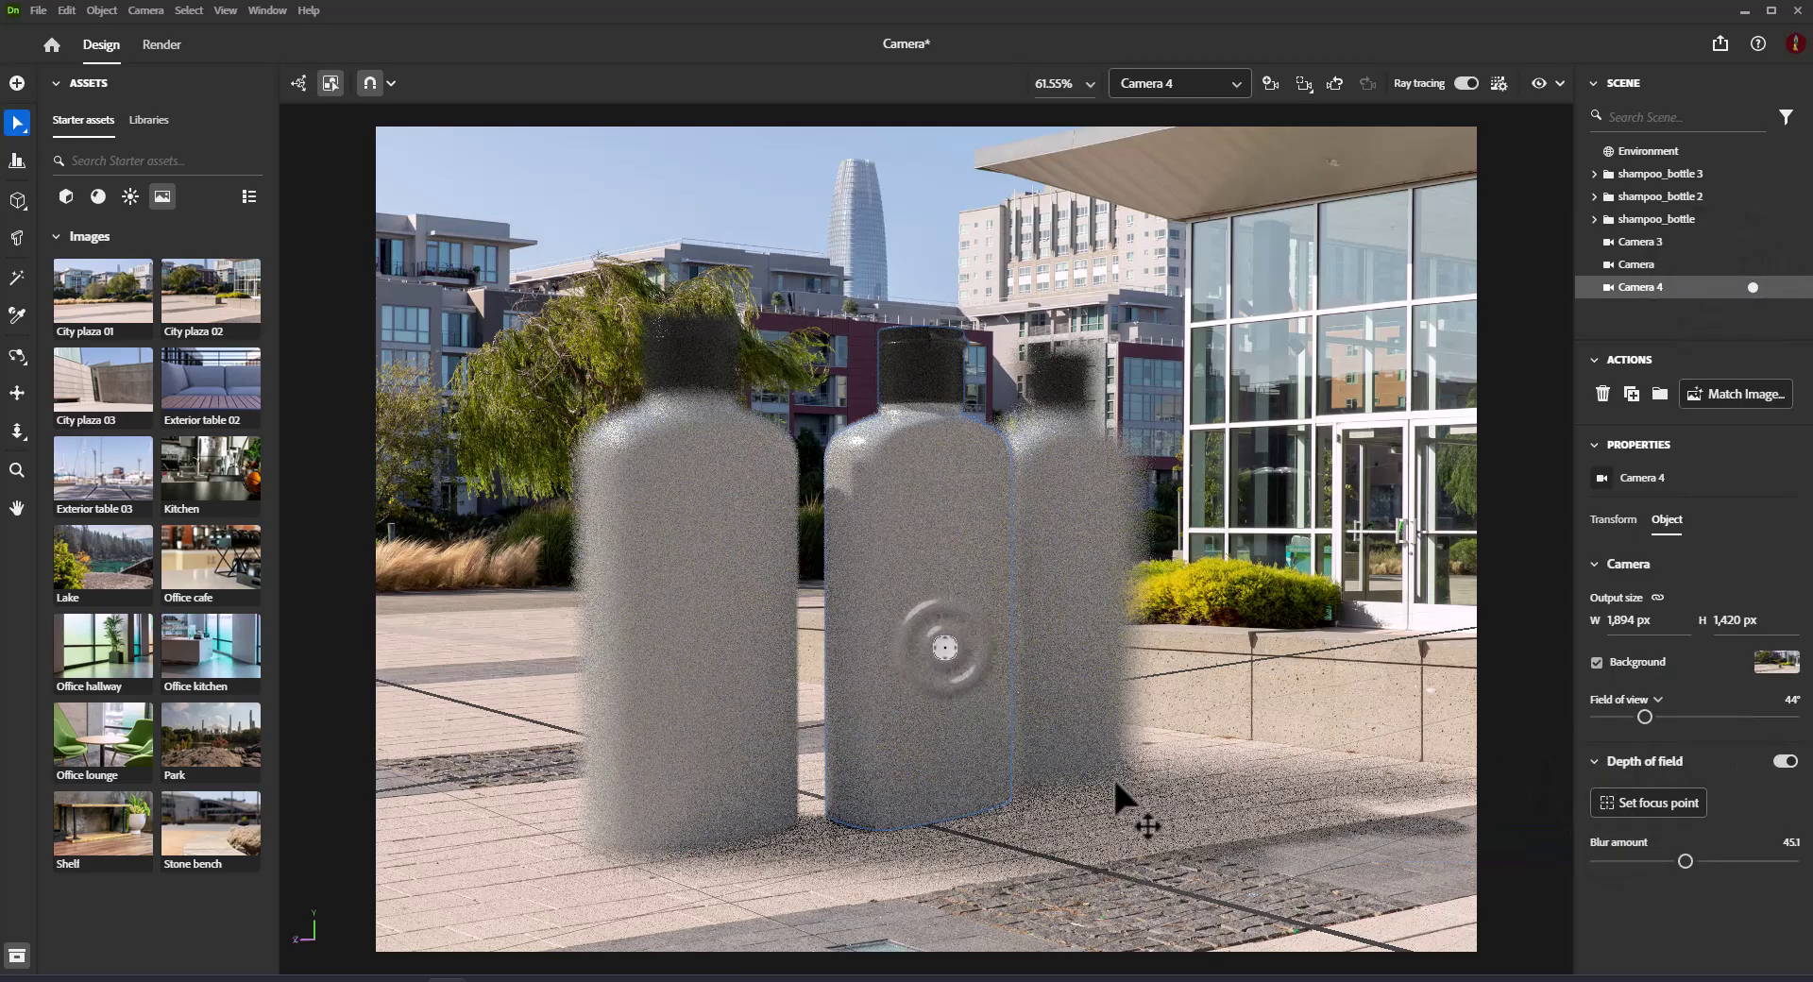